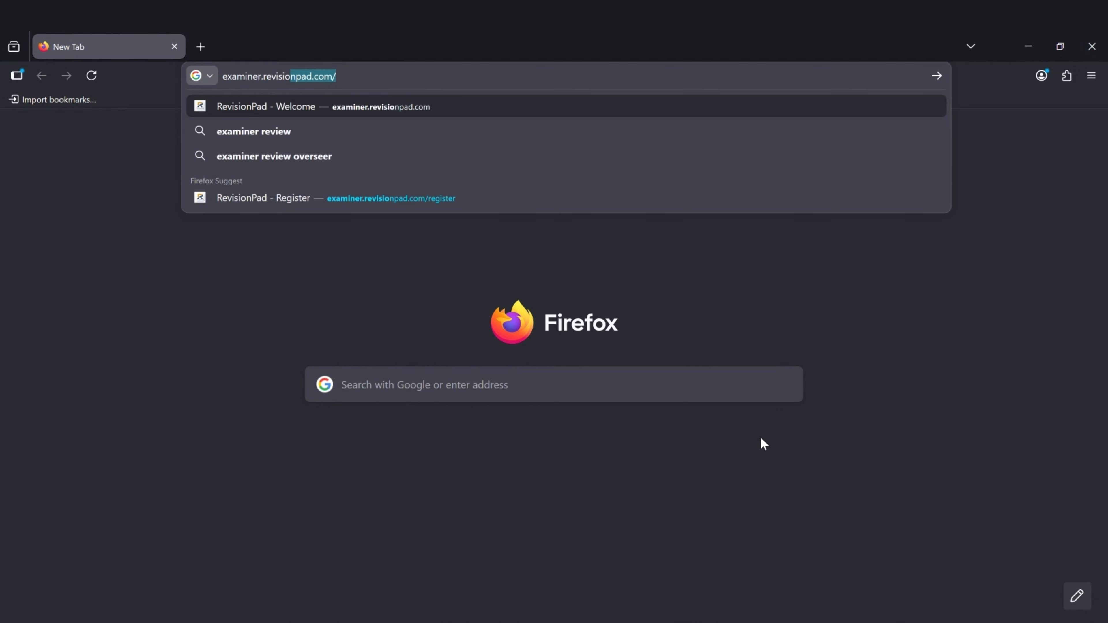
# Load examiner.revisionpad.com in Firefox
pyautogui.write('npad.com')
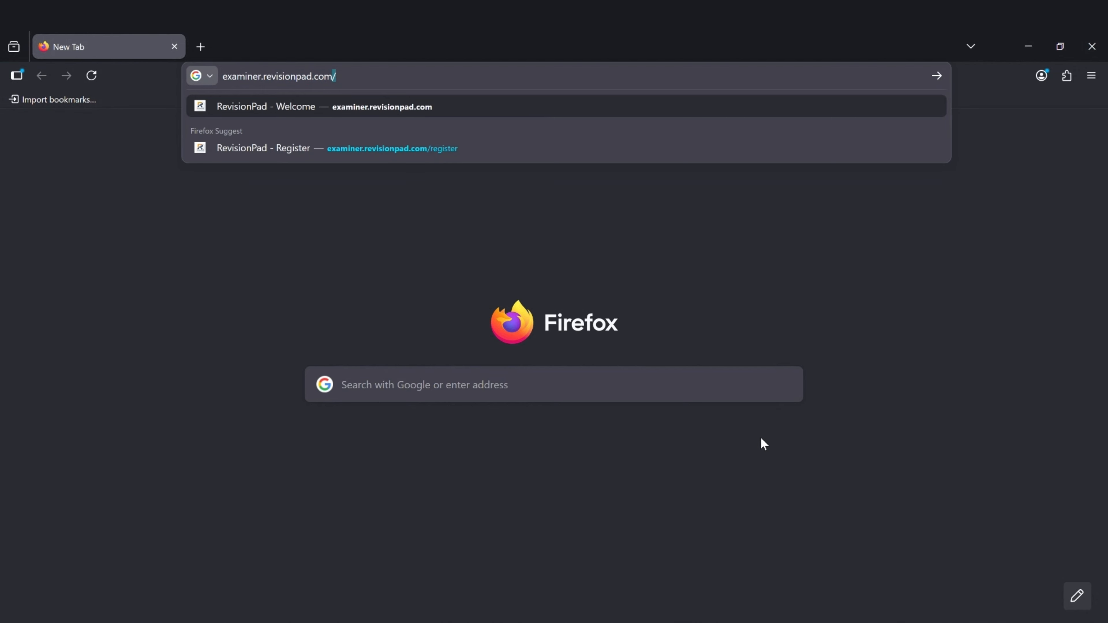
pyautogui.press('Return')
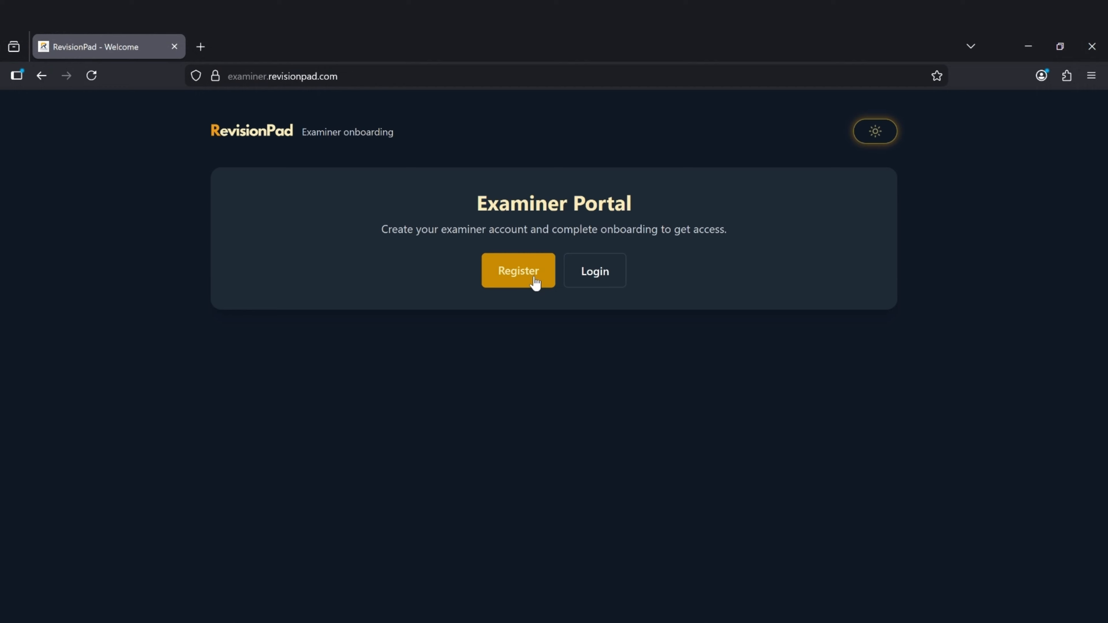
# Open the examiner registration form and enter the username and email address
pyautogui.click(536, 282)
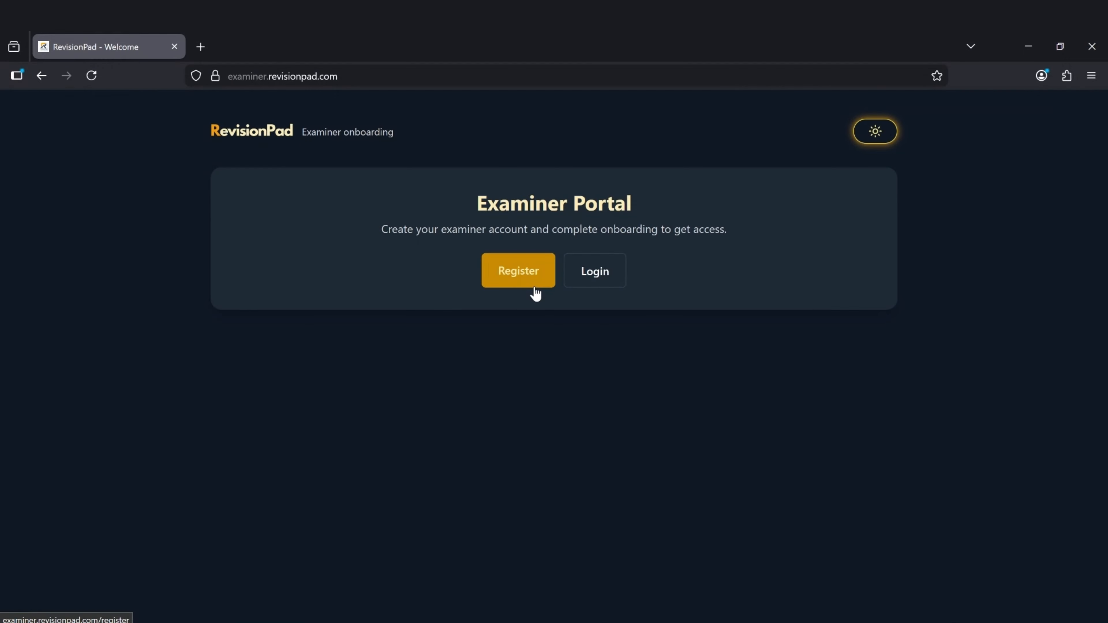
pyautogui.click(536, 292)
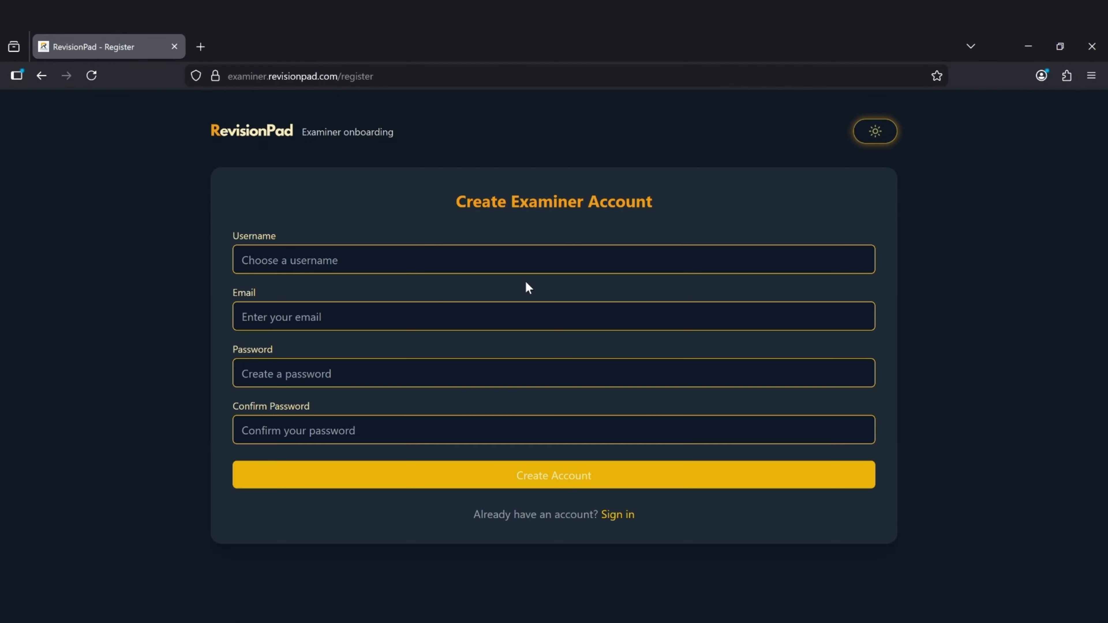
pyautogui.click(430, 264)
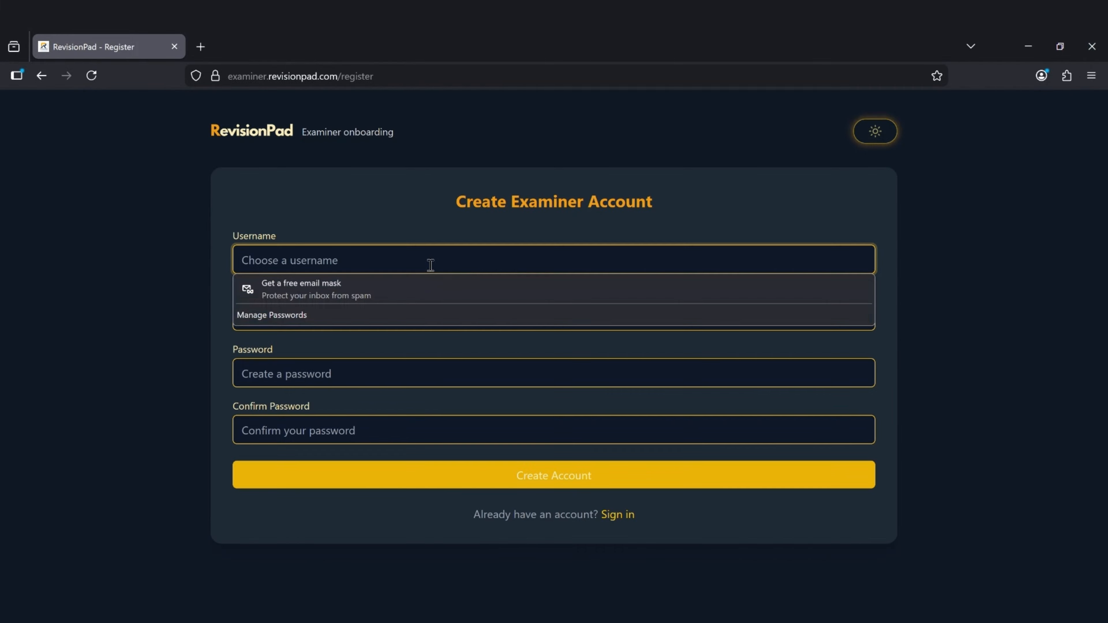
pyautogui.write('ca')
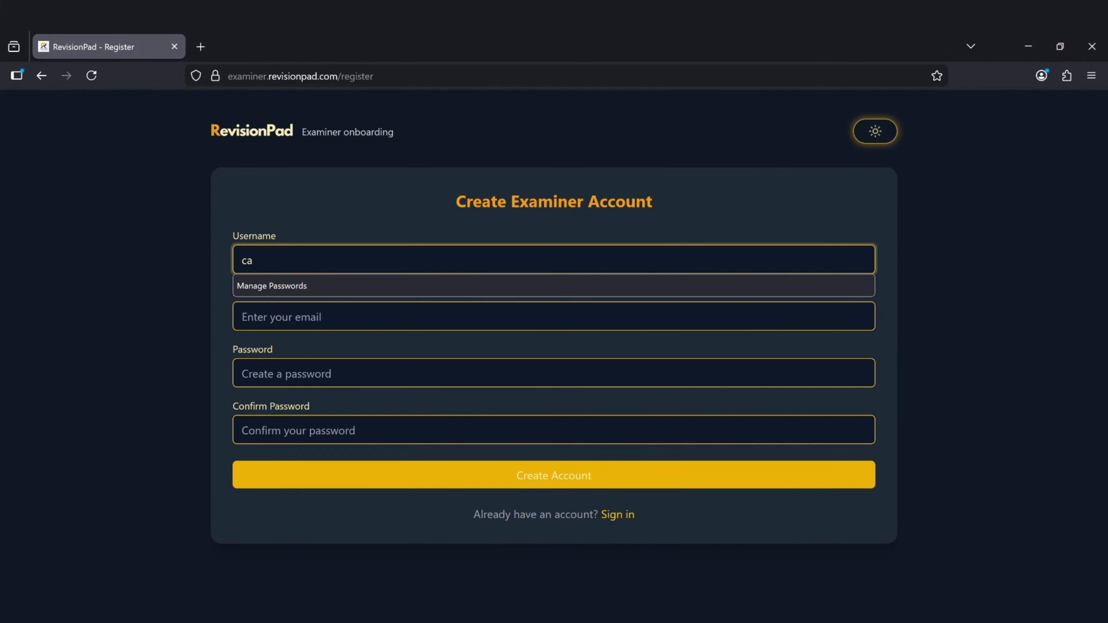
pyautogui.write('gedec')
pyautogui.click(384, 318)
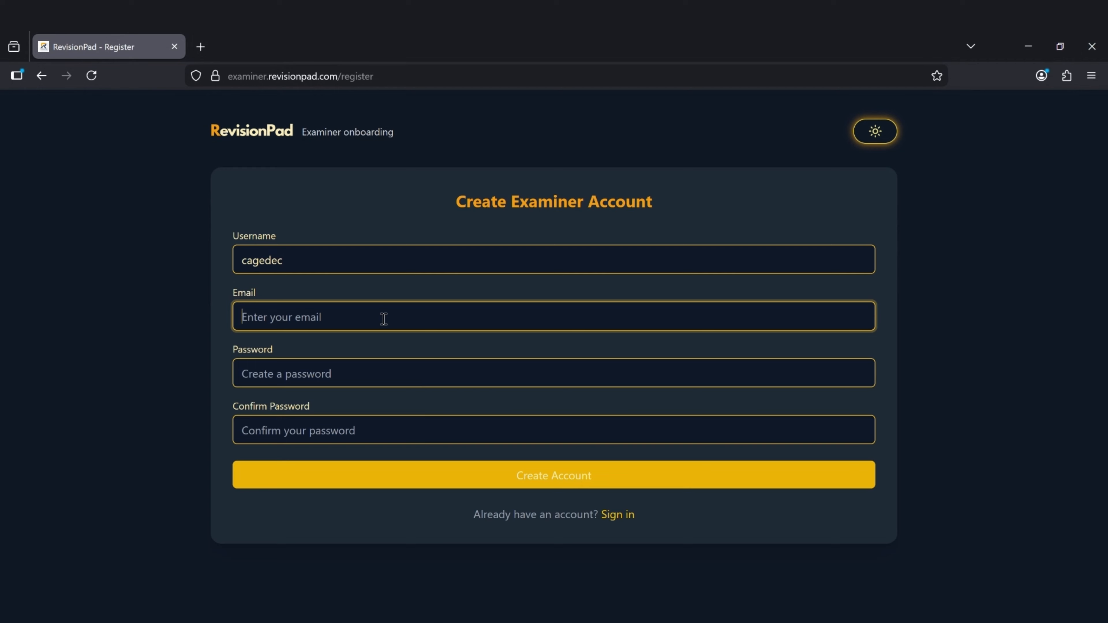
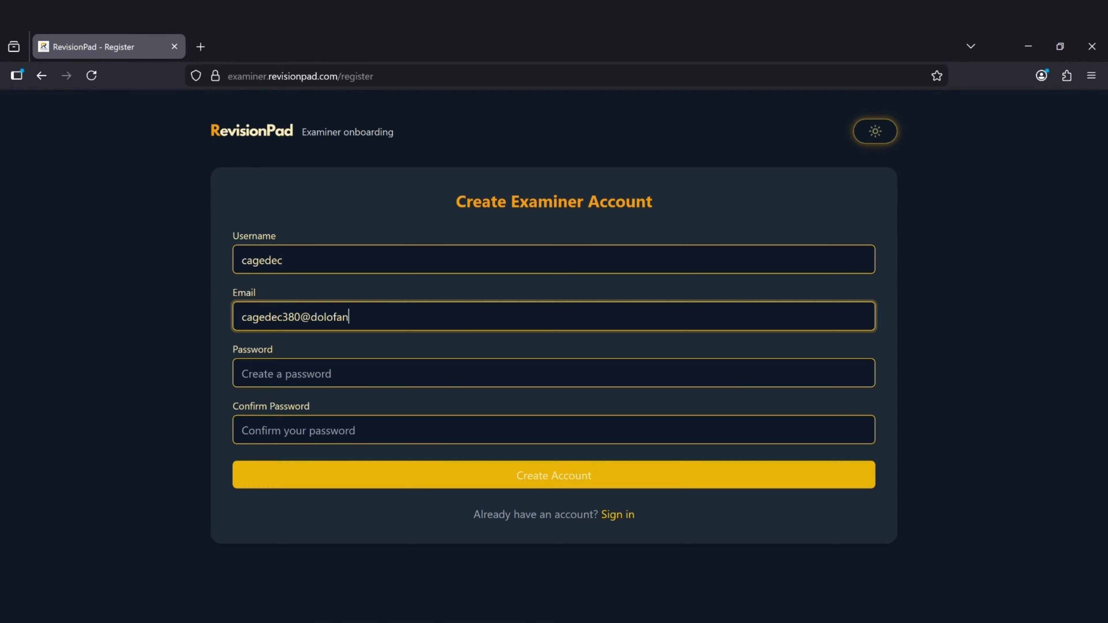
# Enter and confirm the password, submit the registration, and decline Firefox's password saving
pyautogui.click(351, 378)
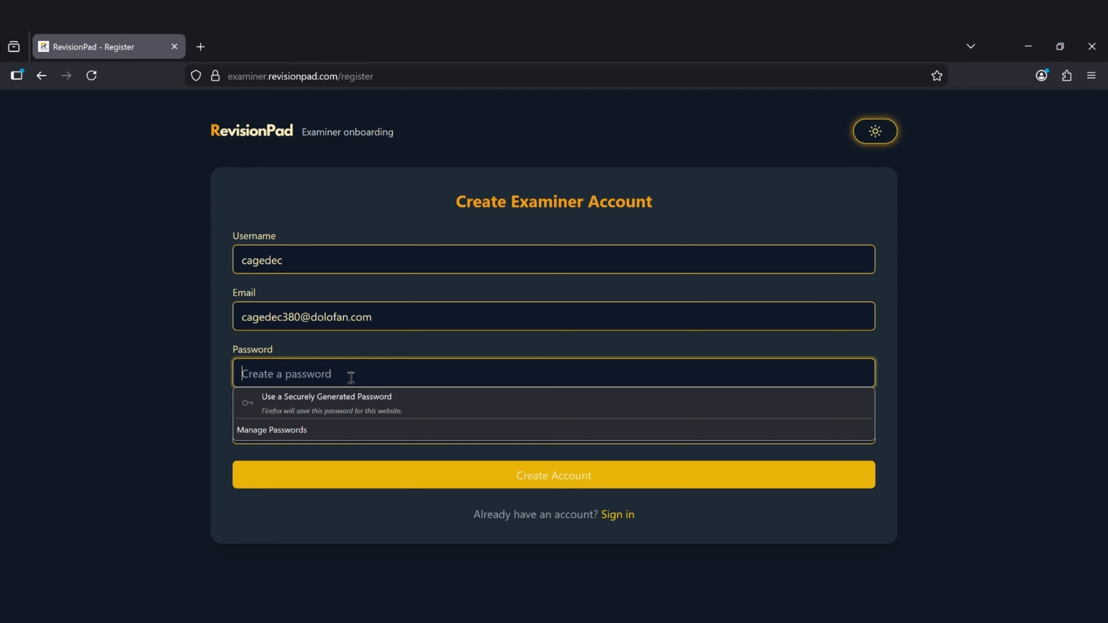
pyautogui.write('••••••••')
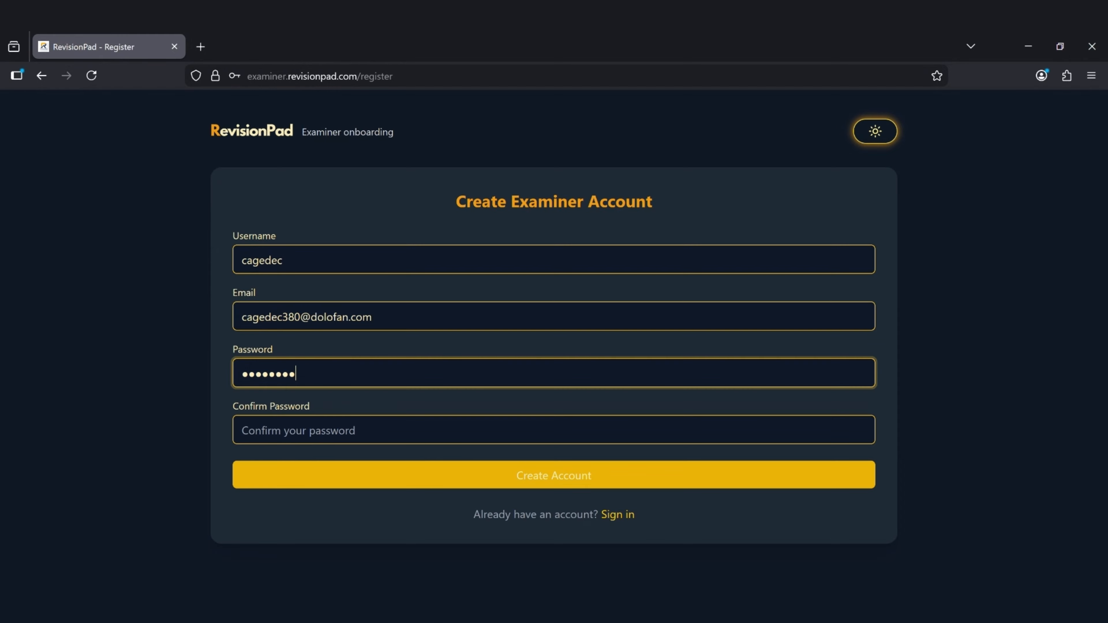
pyautogui.press('Tab')
pyautogui.write('••')
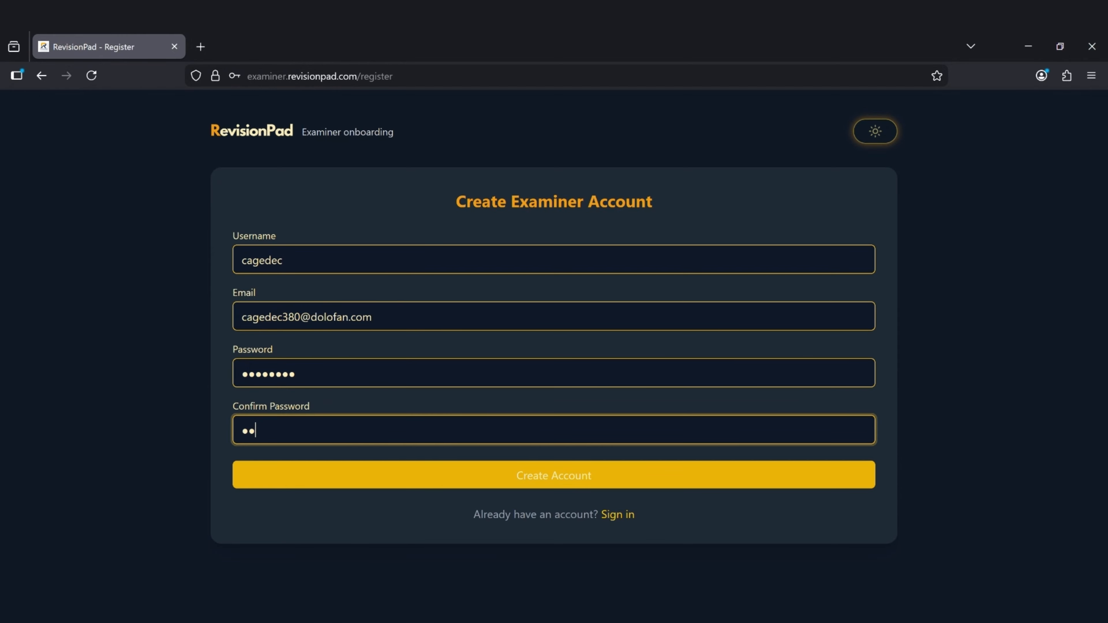
pyautogui.write('••••••')
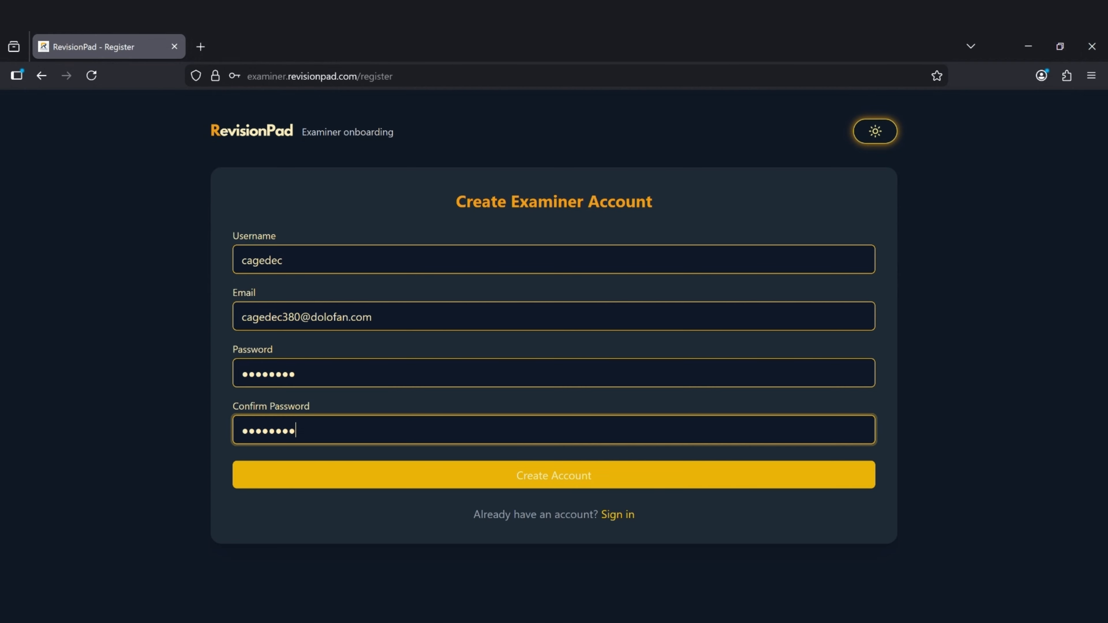
pyautogui.press('Return')
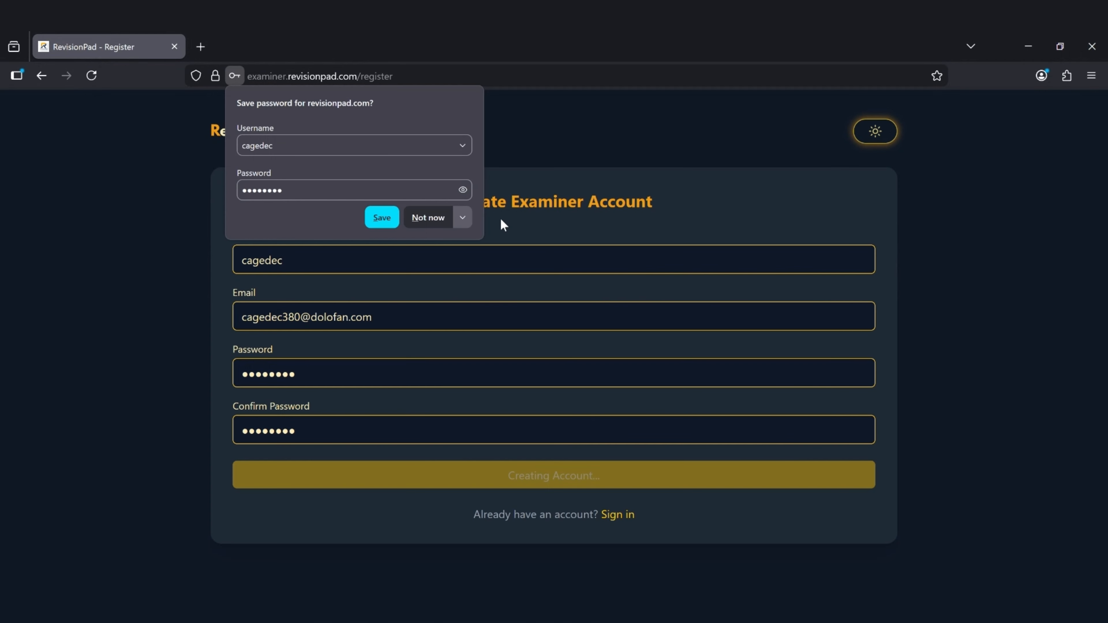
pyautogui.click(501, 219)
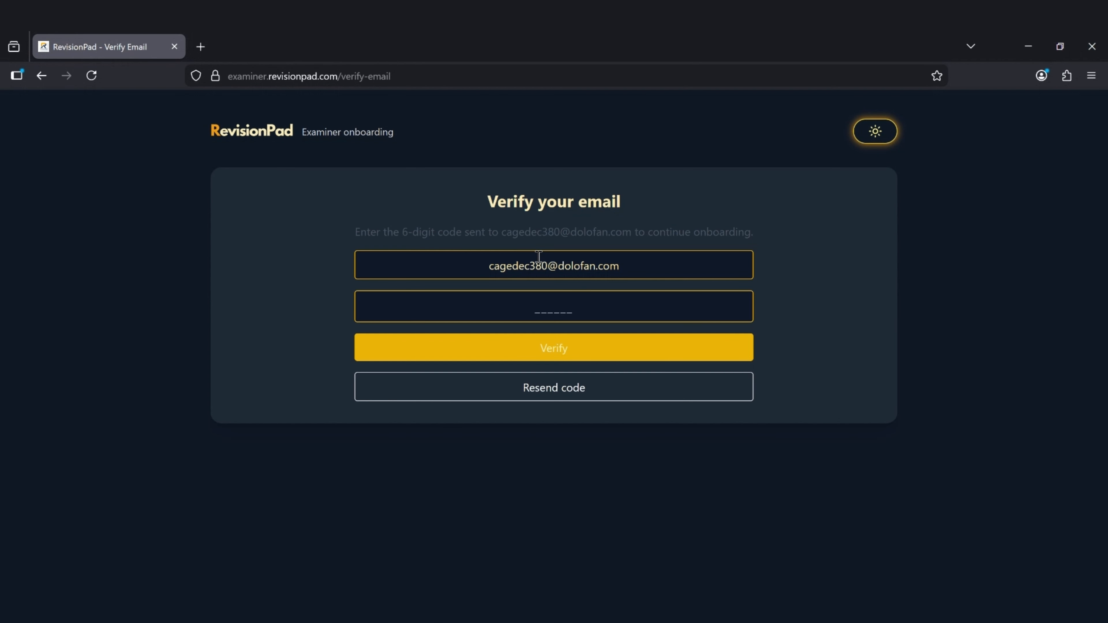
# Enter the six-digit verification code from the email and submit it
pyautogui.click(556, 306)
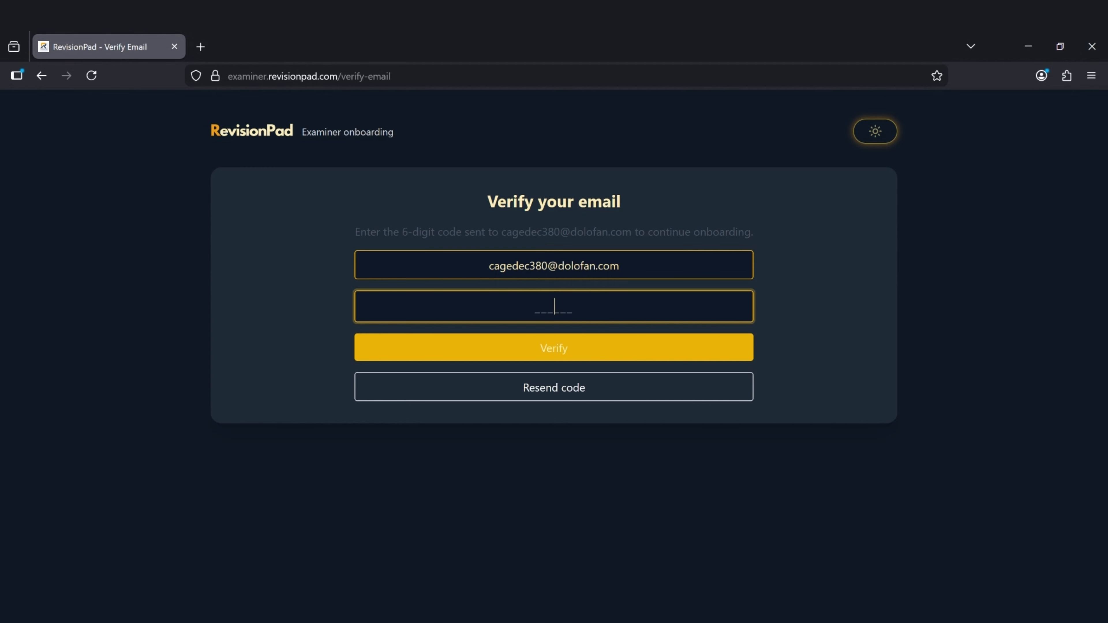
pyautogui.click(613, 345)
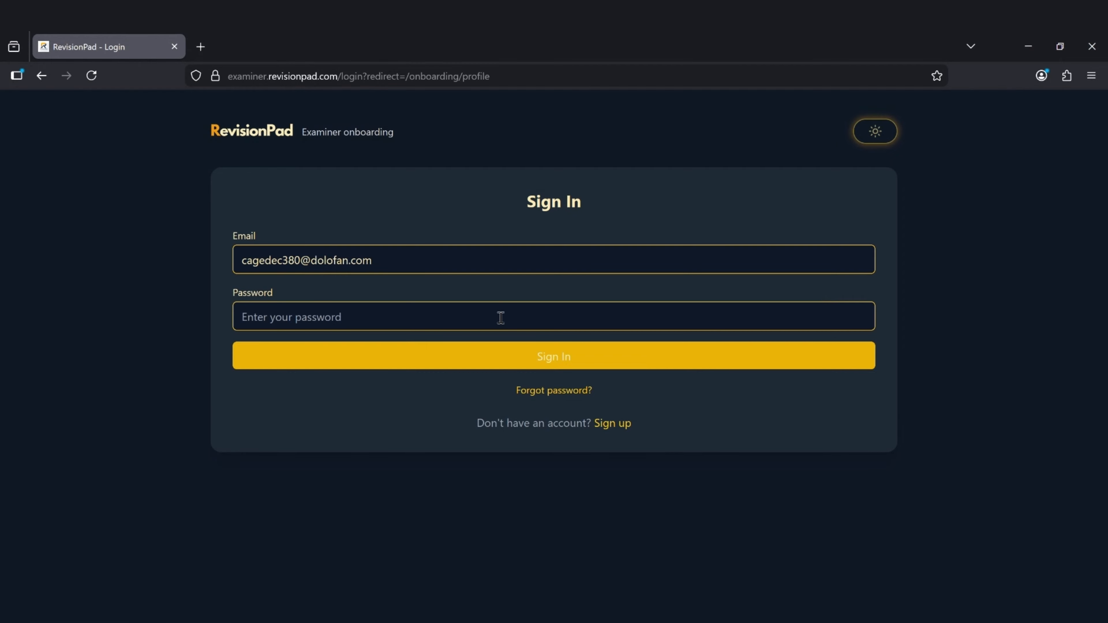
# Sign in with the account password and decline the save-password prompt
pyautogui.click(467, 320)
pyautogui.write('••••••')
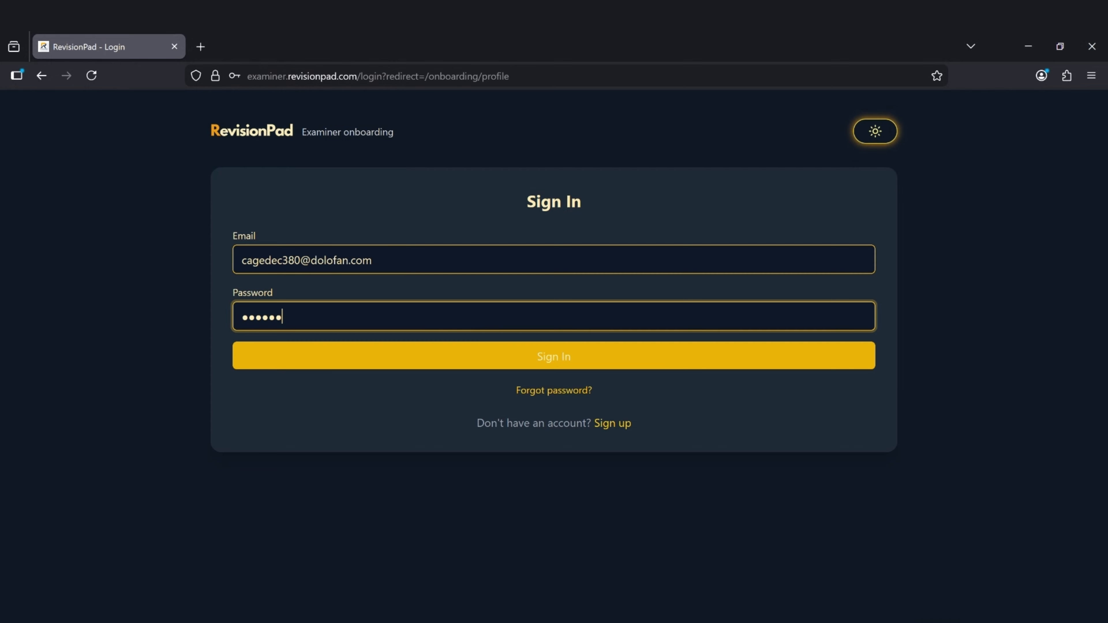
pyautogui.write('••')
pyautogui.click(563, 357)
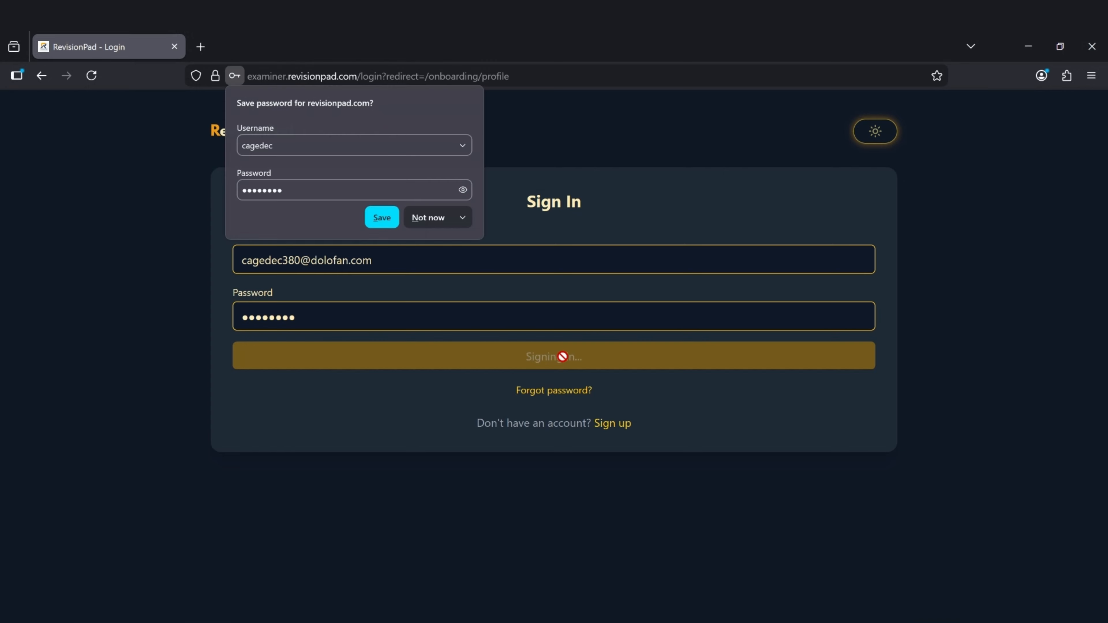
pyautogui.click(427, 217)
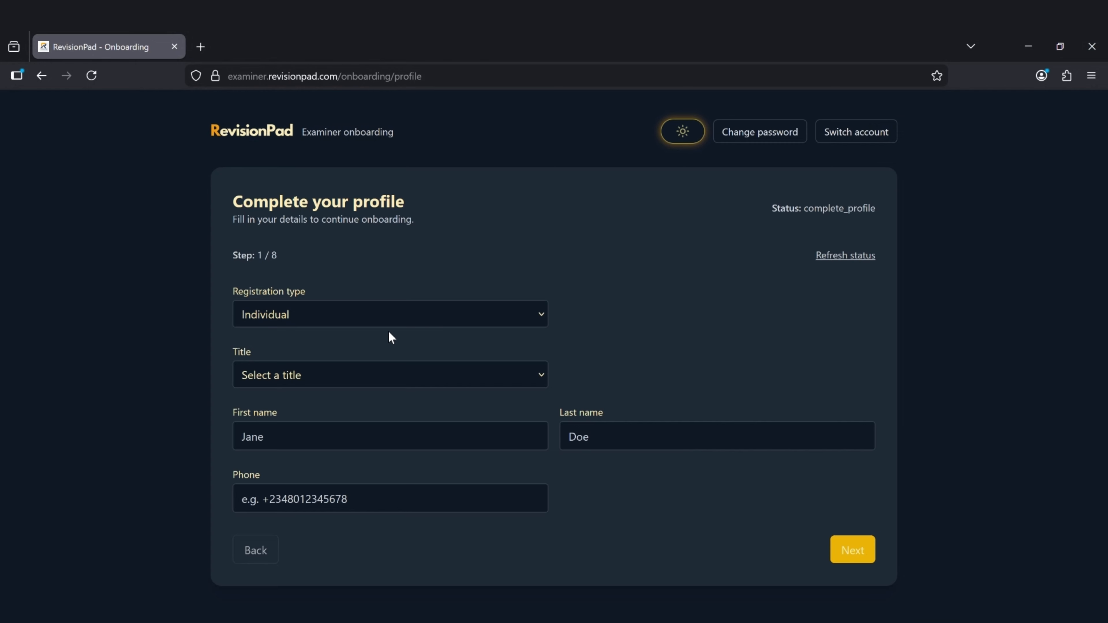
# Fill profile step 1 with title Mr, the examiner's first and last name, and phone number
pyautogui.click(376, 319)
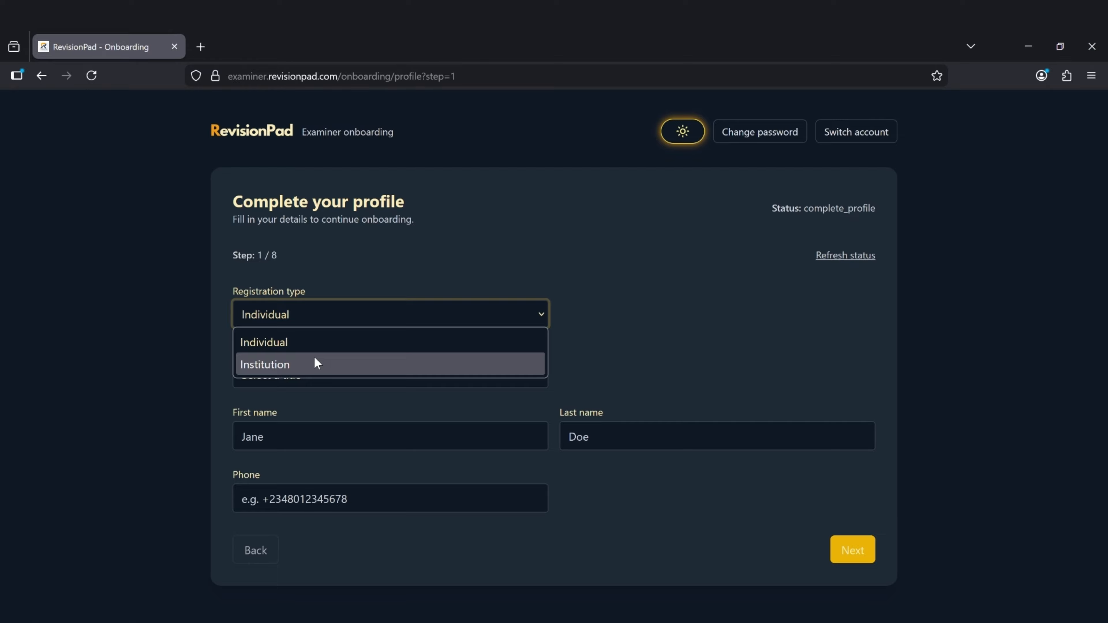
pyautogui.click(592, 344)
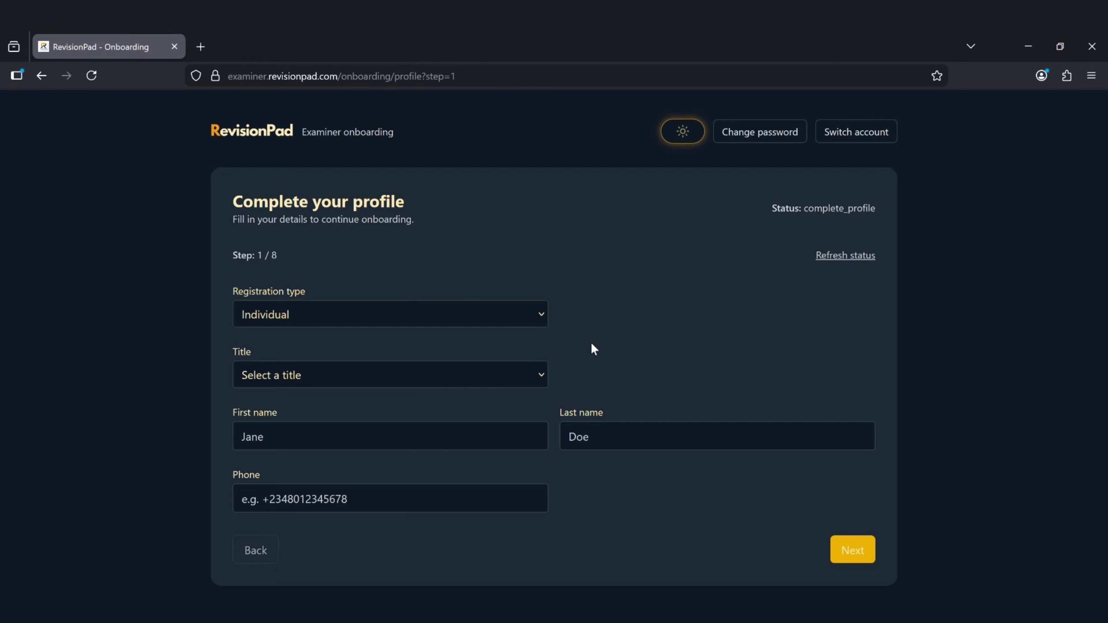
pyautogui.click(442, 374)
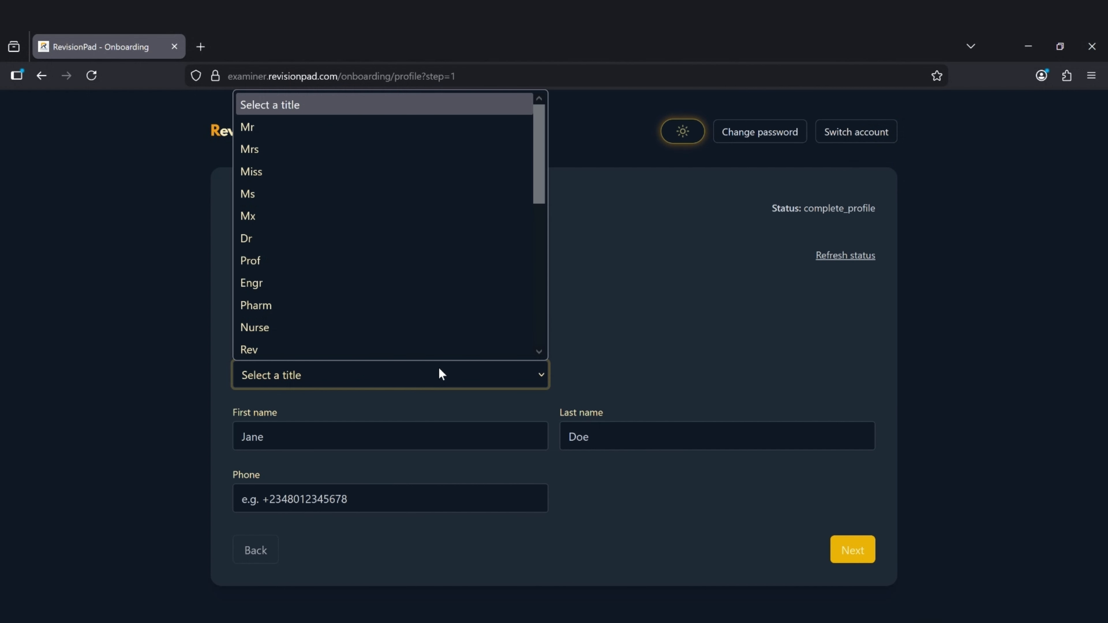
pyautogui.click(348, 127)
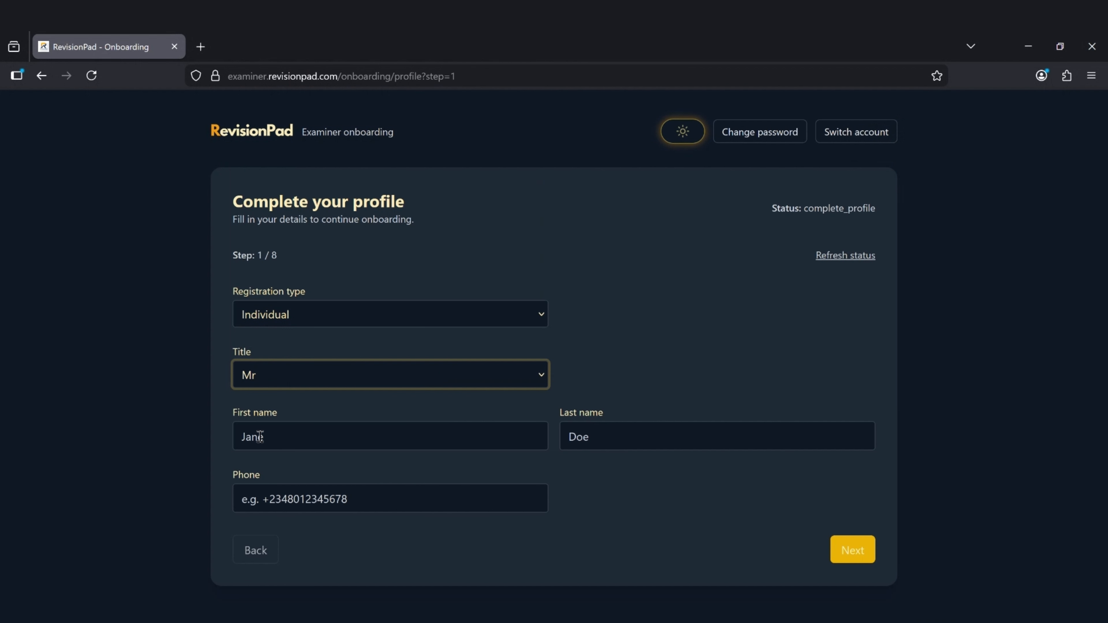
pyautogui.click(260, 437)
pyautogui.write('cagedec')
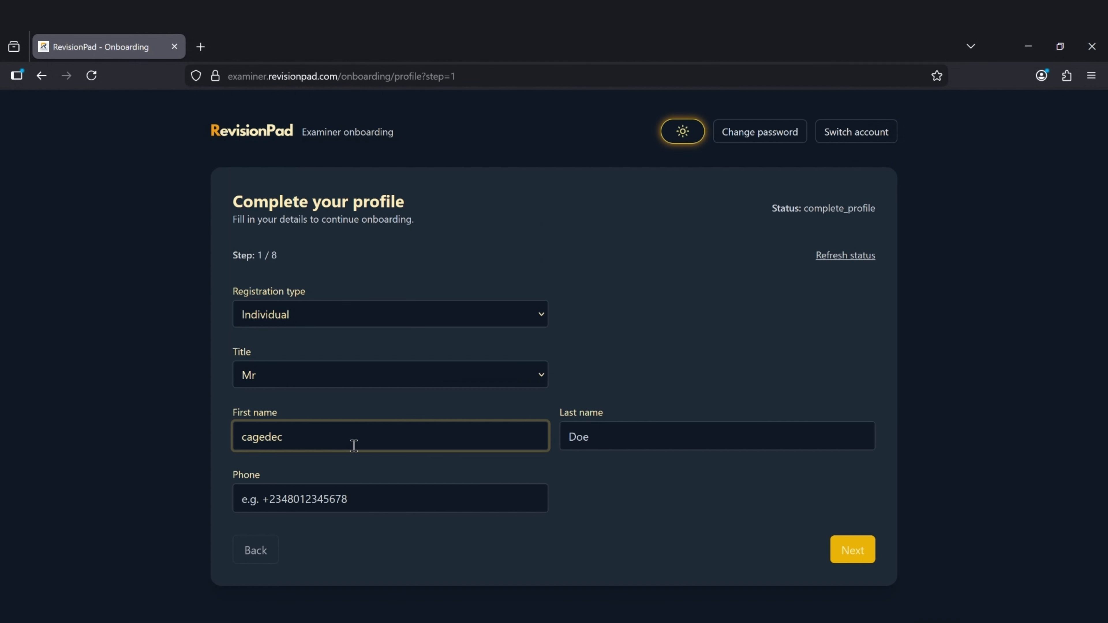
pyautogui.click(620, 437)
pyautogui.write('sam')
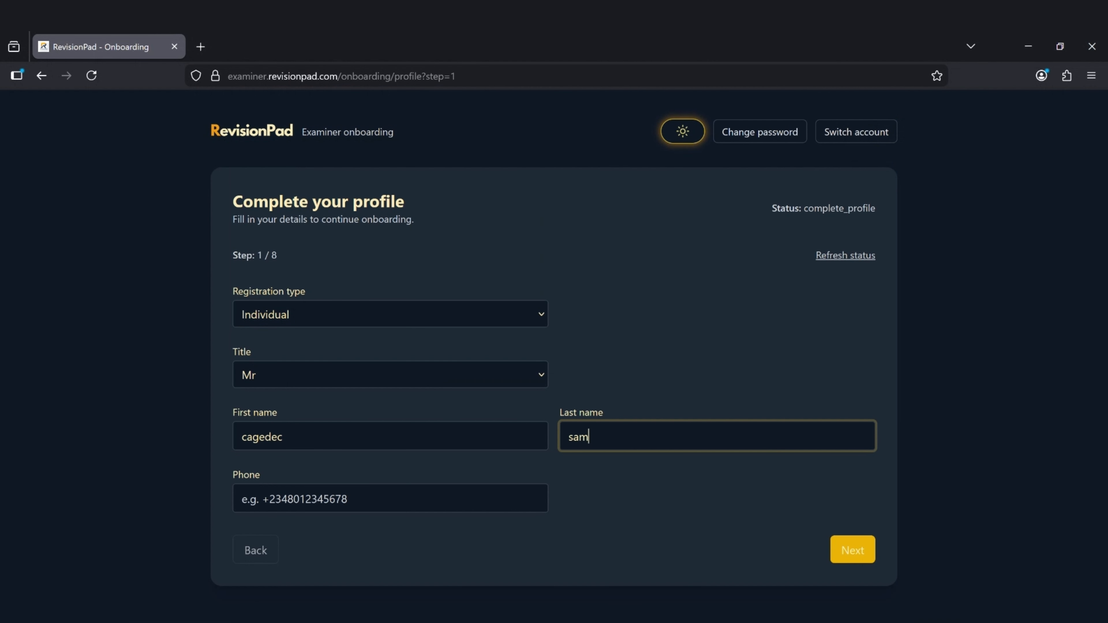
pyautogui.click(434, 502)
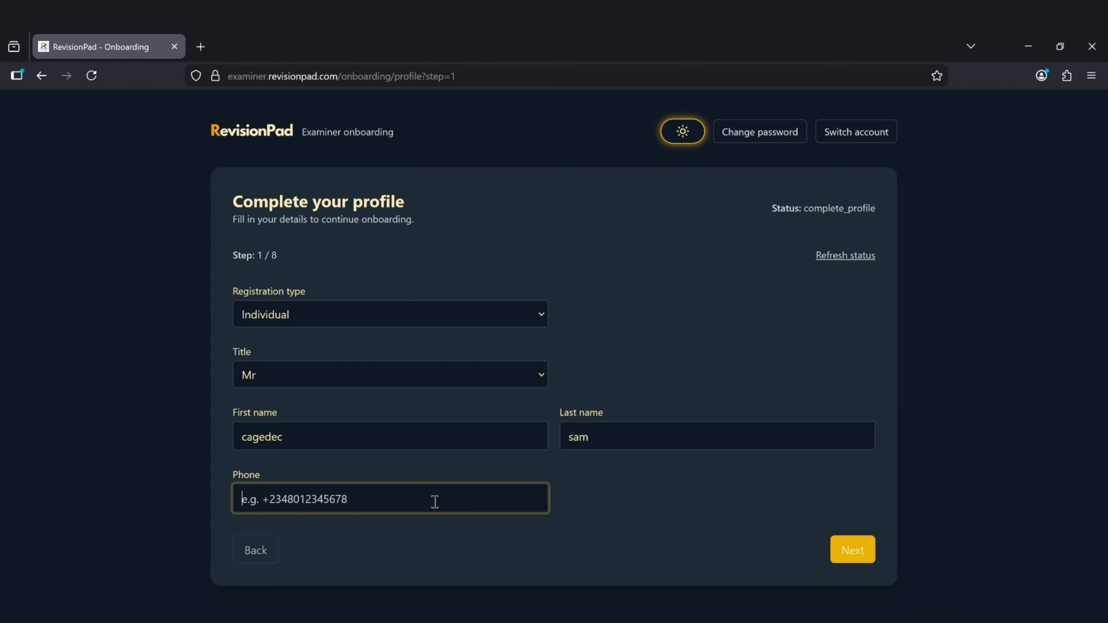
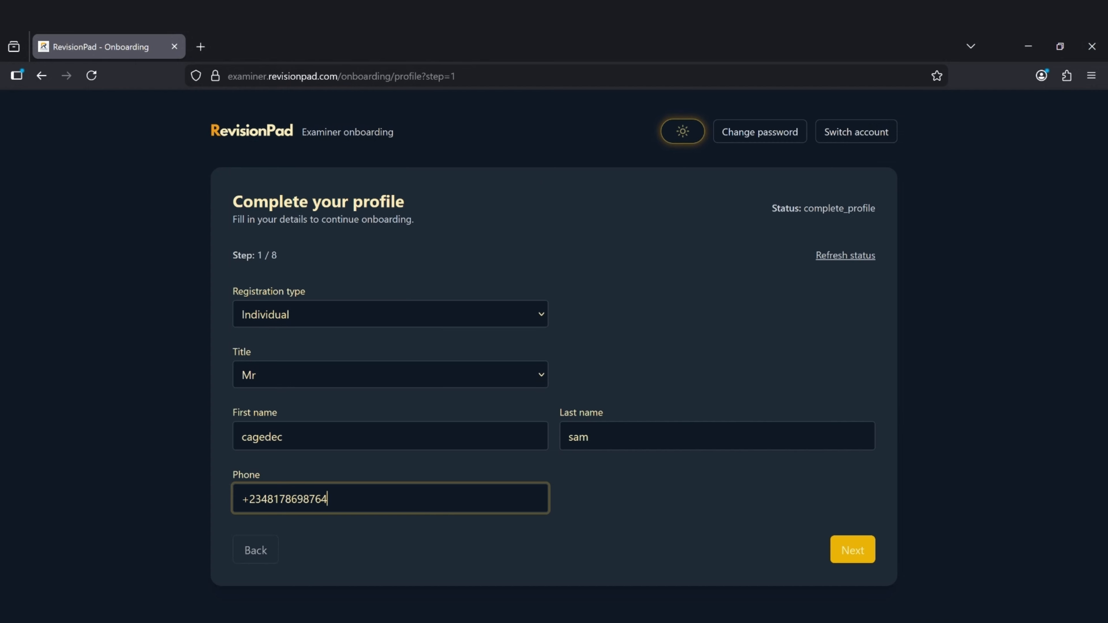
pyautogui.click(863, 550)
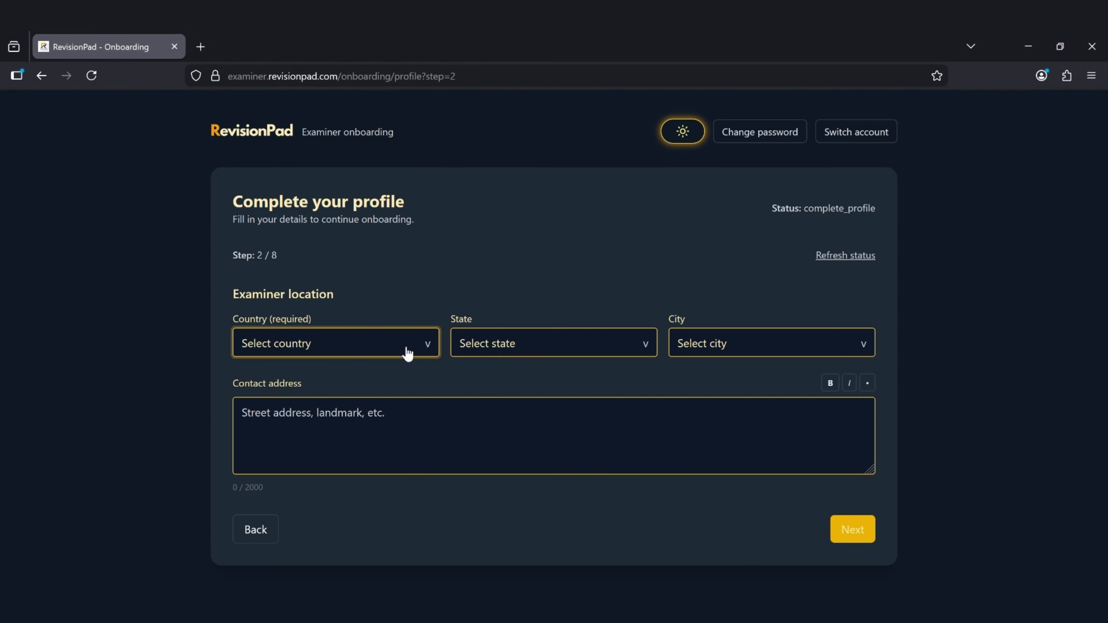
# Set the location to country Nigeria, state Cross River, city Calabar
pyautogui.click(408, 354)
pyautogui.click(369, 375)
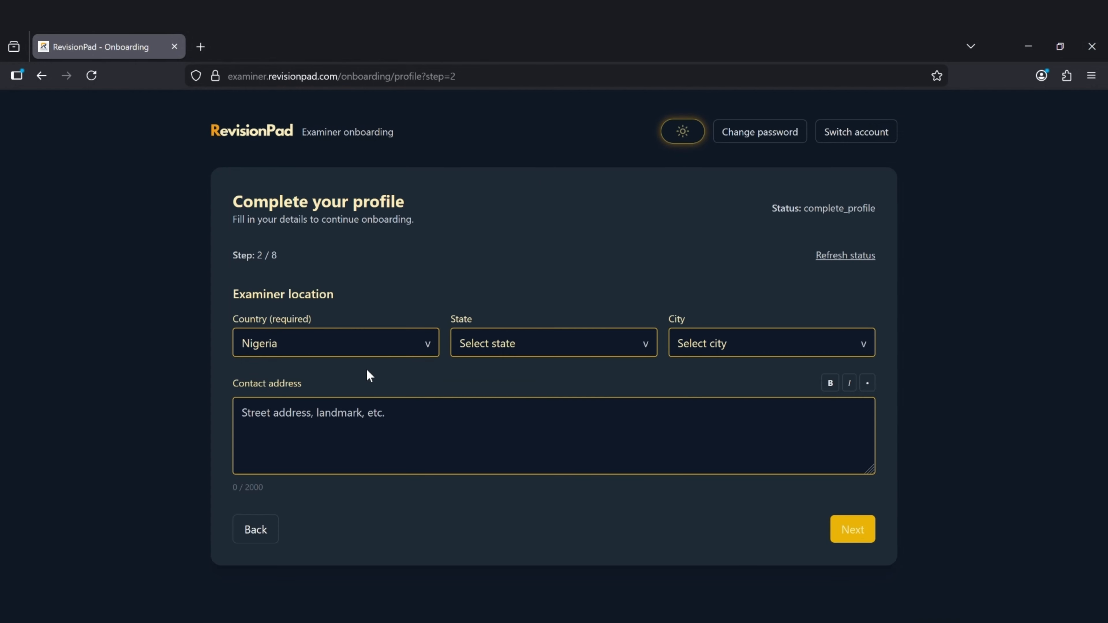
pyautogui.click(540, 348)
pyautogui.scroll(-3, 544, 460)
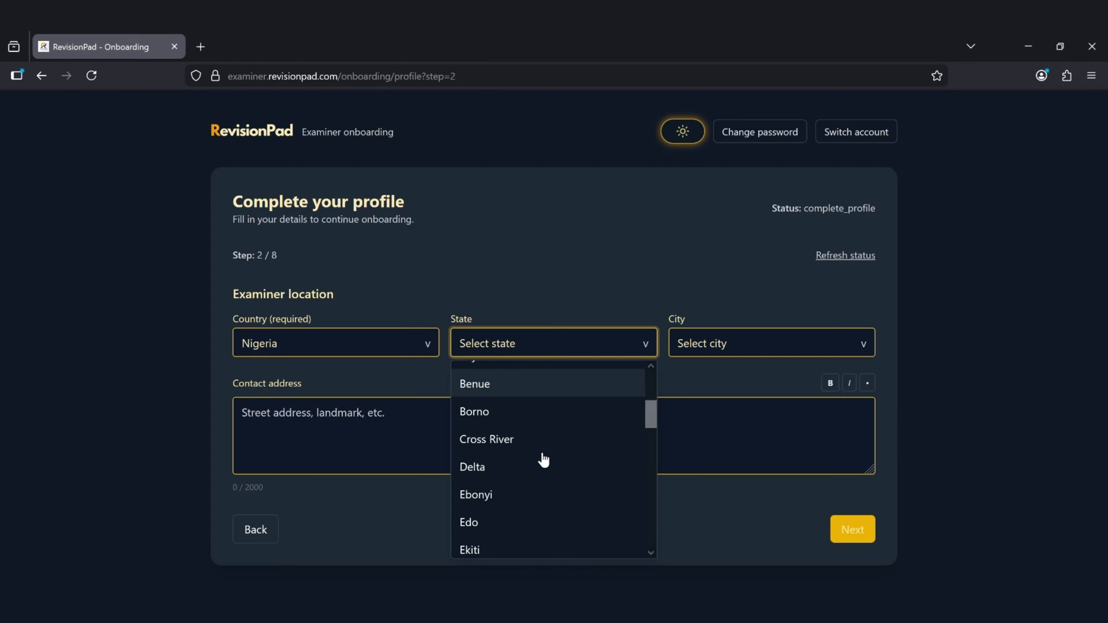
pyautogui.click(539, 440)
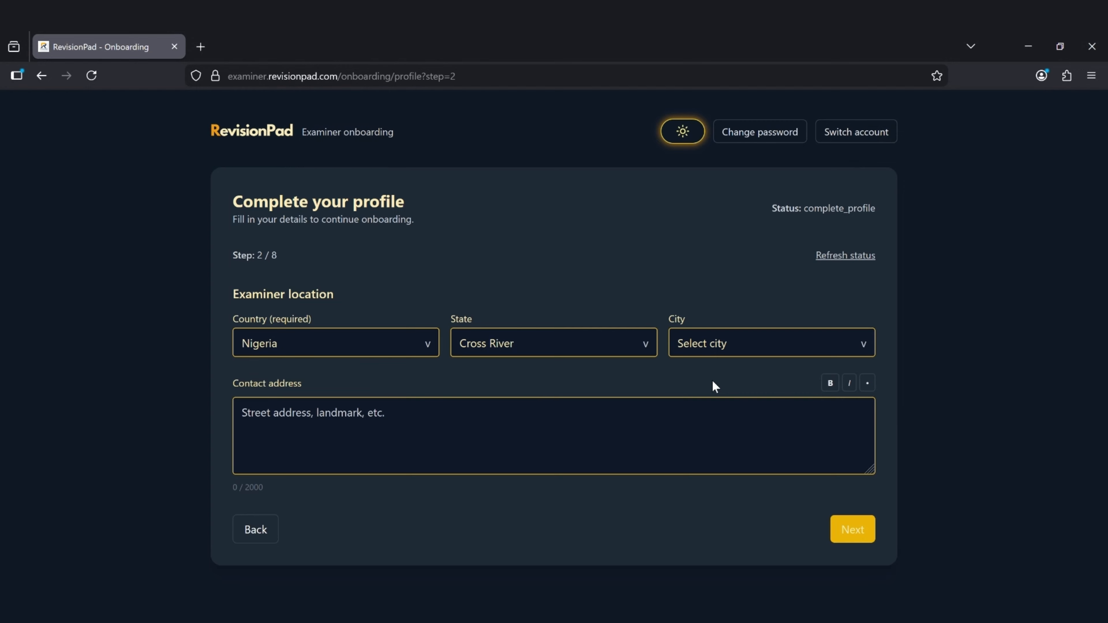
pyautogui.click(737, 352)
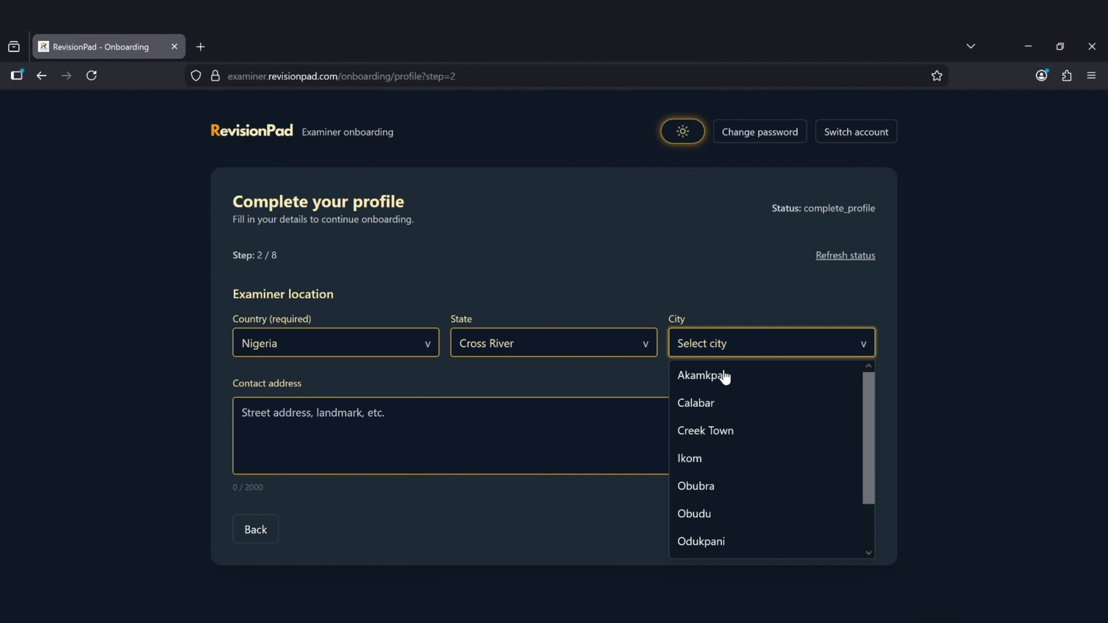
pyautogui.click(699, 403)
# Enter the contact street address in Calabar, Cross River State, correcting the typo
pyautogui.click(586, 425)
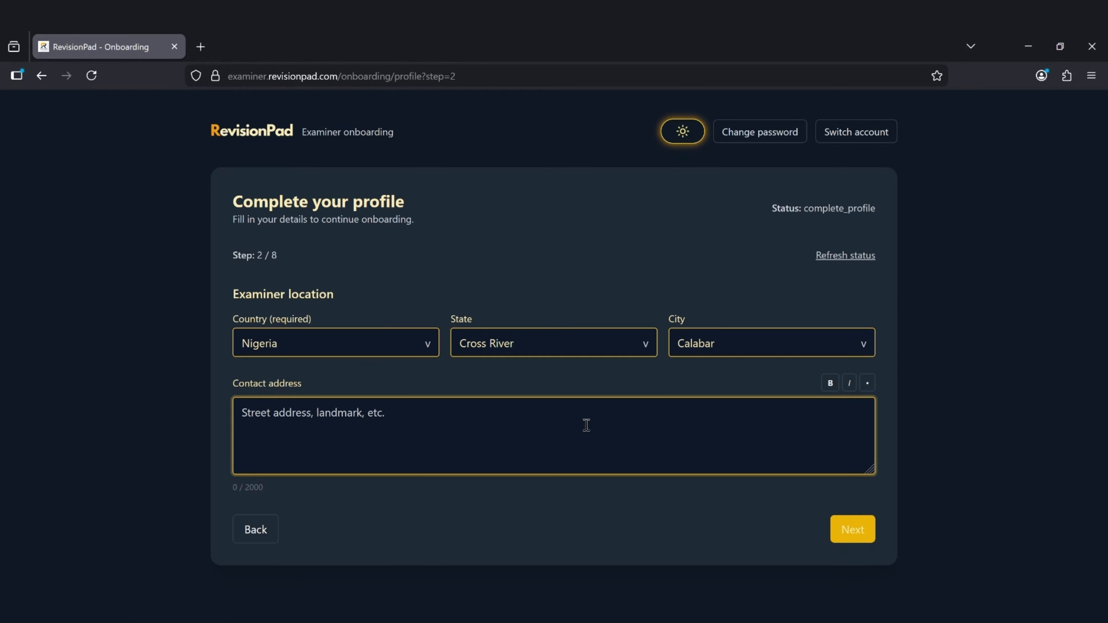
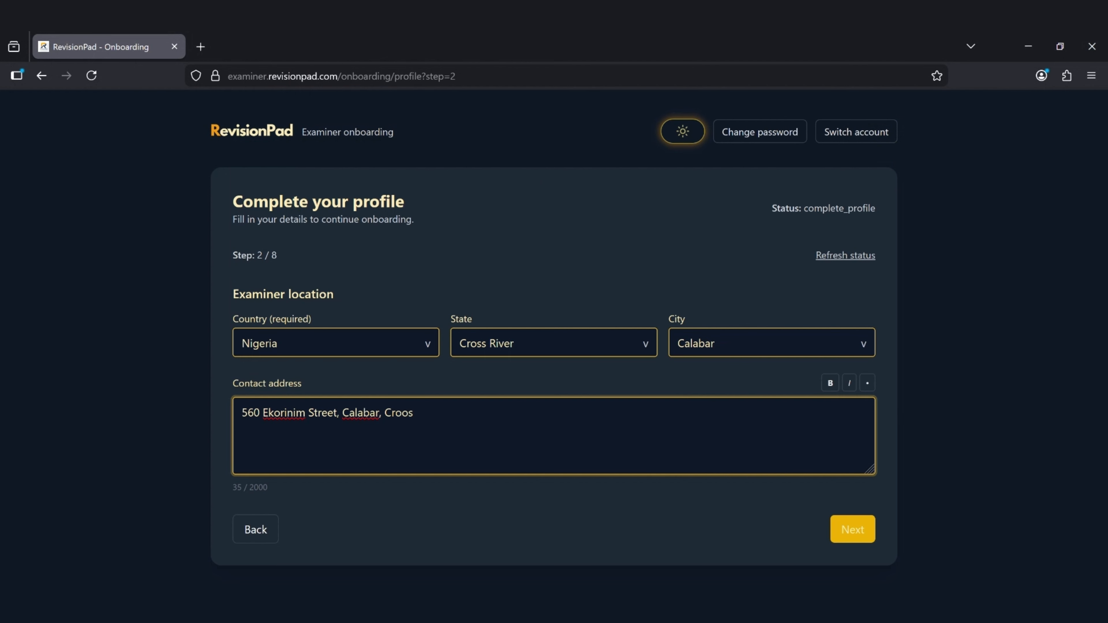
pyautogui.click(413, 403)
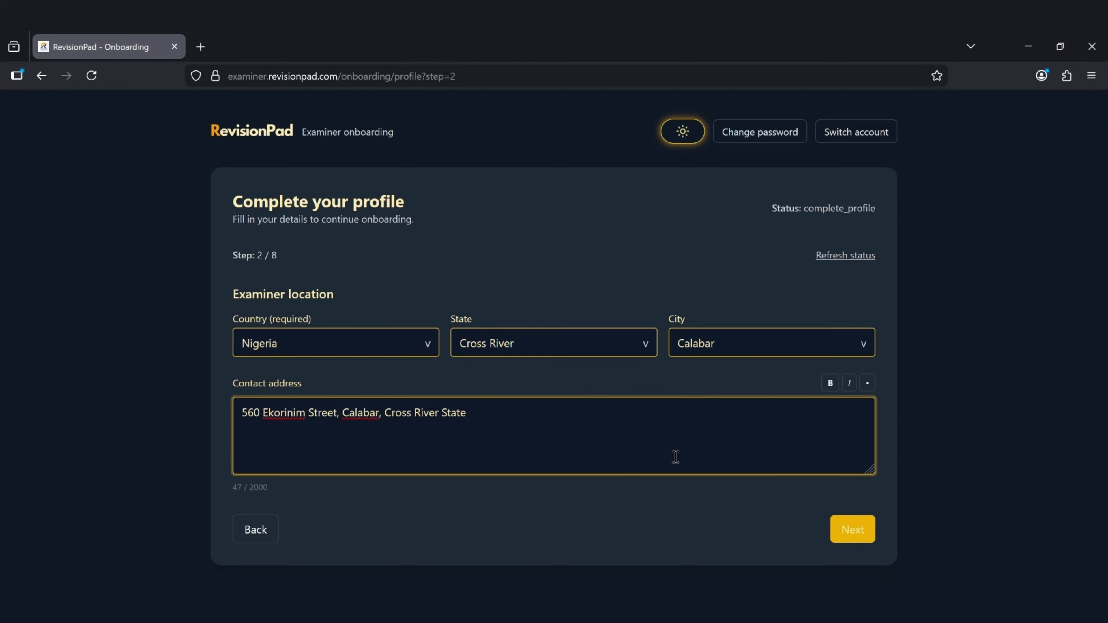
pyautogui.click(852, 530)
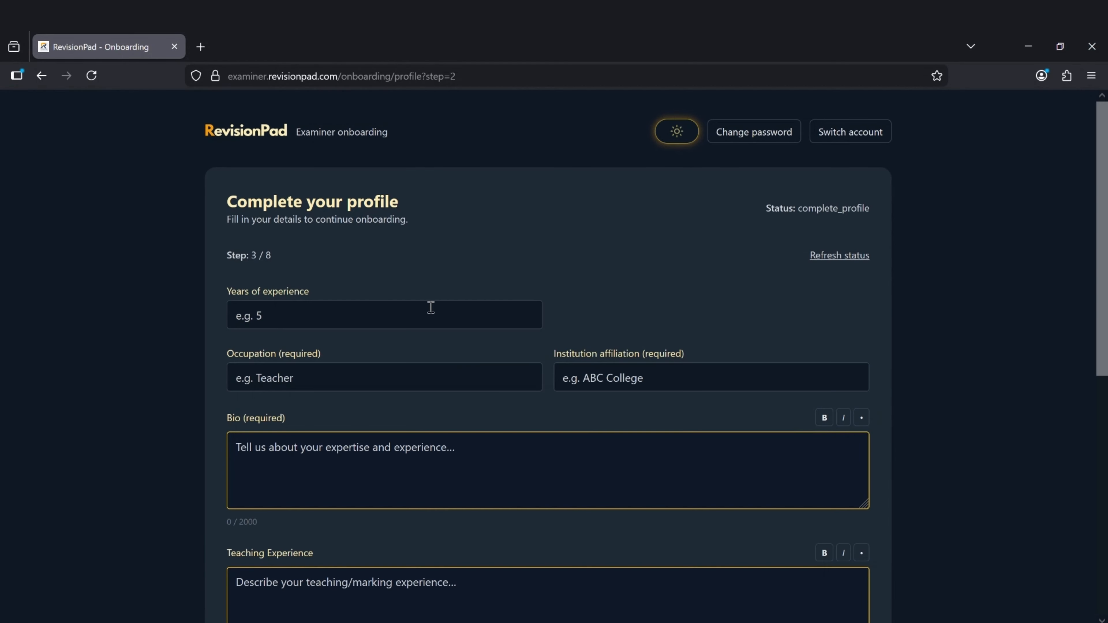
# Enter 5 years' experience, occupation teacher, and affiliation Hope and Peace Secondary School
pyautogui.click(388, 317)
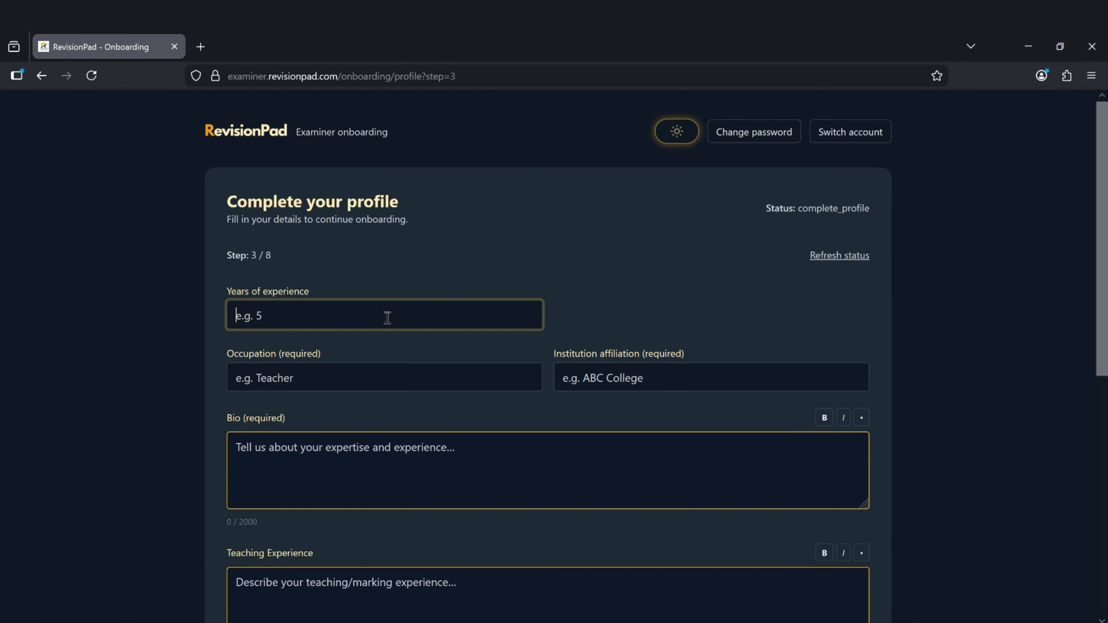
pyautogui.write('5')
pyautogui.click(330, 377)
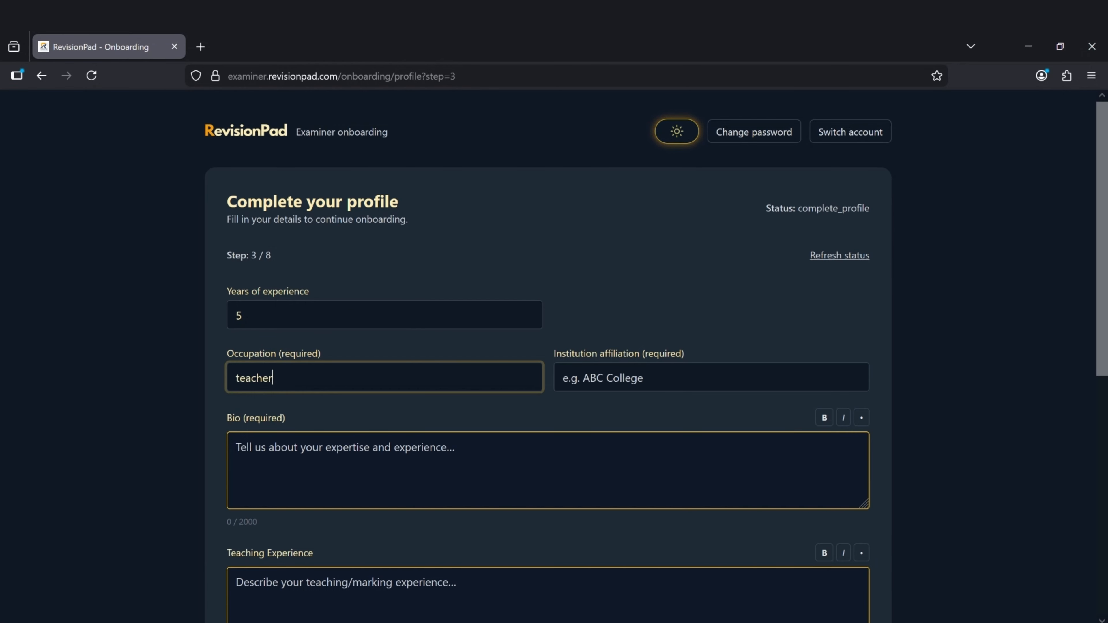
pyautogui.click(608, 388)
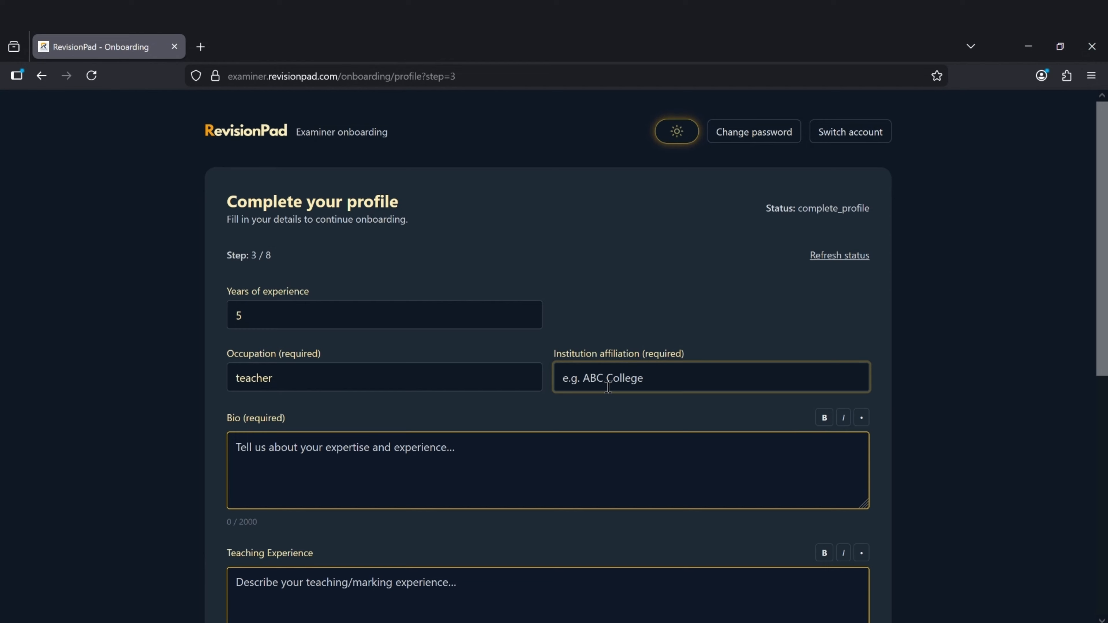
pyautogui.write('Hope and')
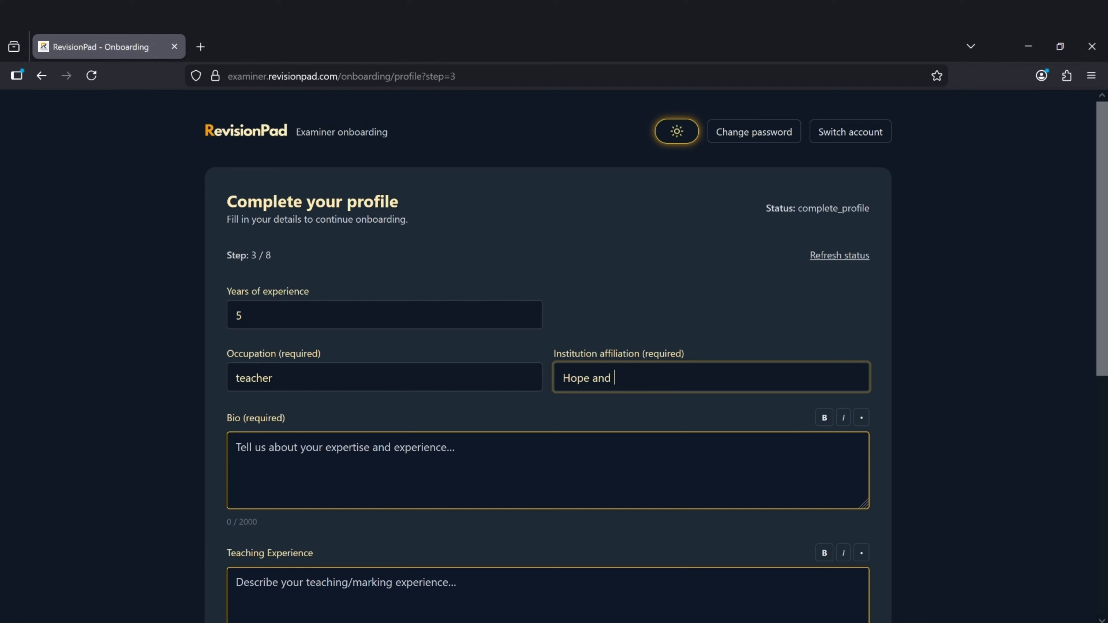
pyautogui.write(' Peace Secondary S')
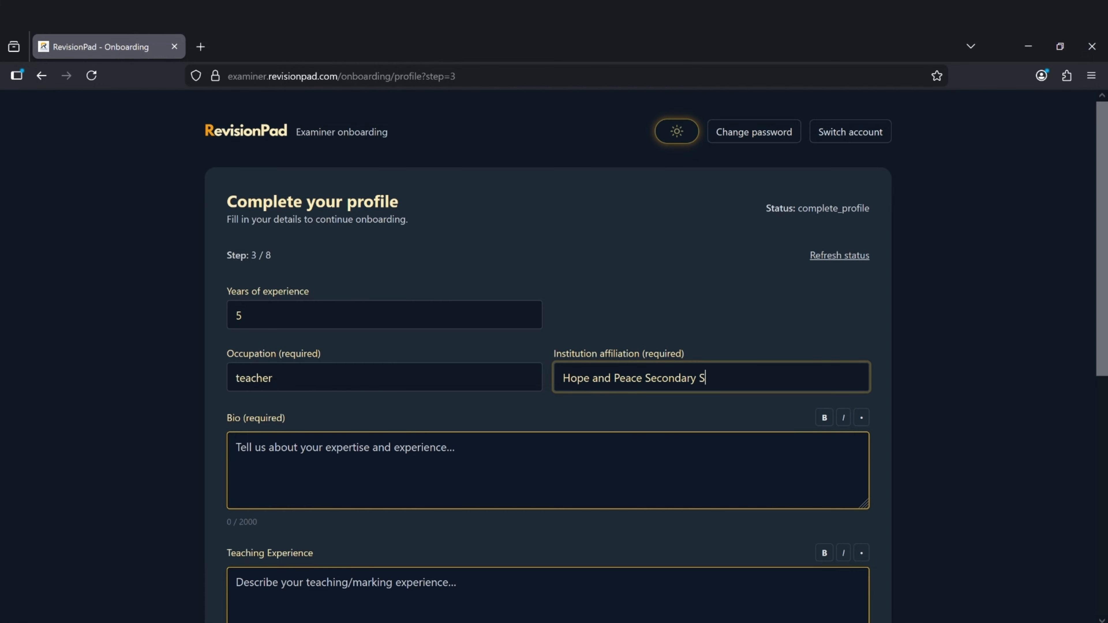
pyautogui.write('chool')
# Write a short bio about being a tenured teacher and add teaching experience
pyautogui.scroll(-1, 451, 387)
pyautogui.click(447, 387)
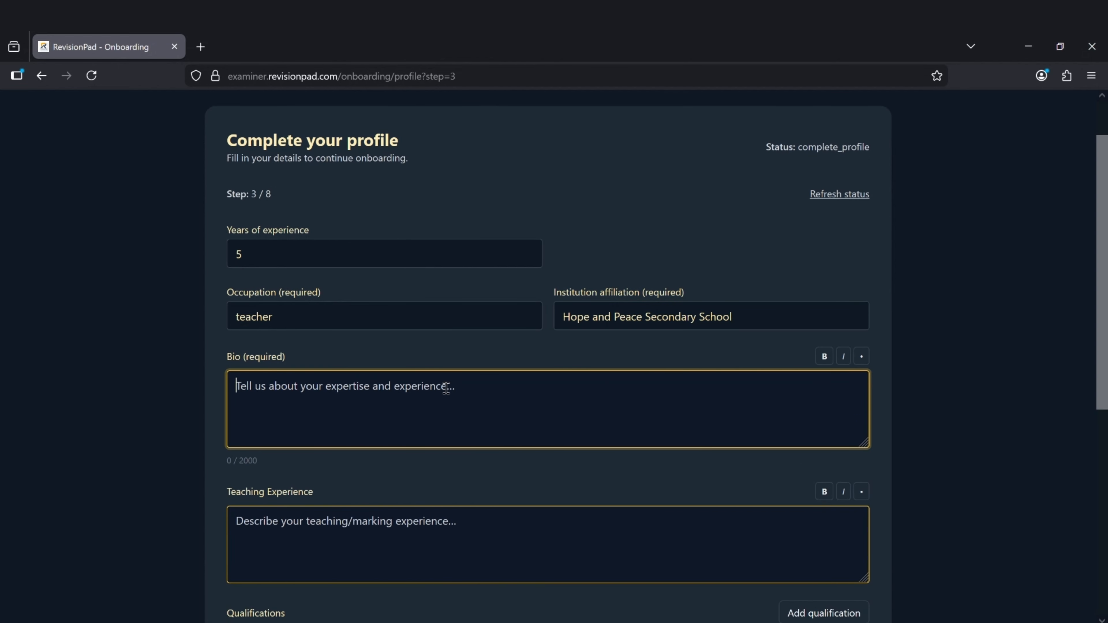
pyautogui.write('I')
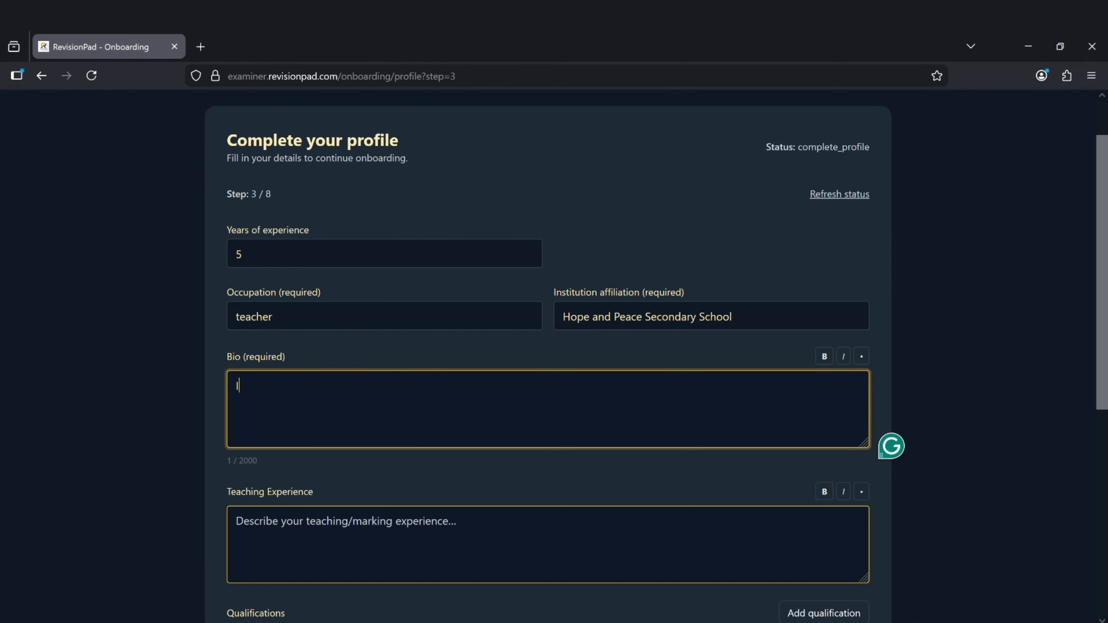
pyautogui.write(' am a tenured teacher w')
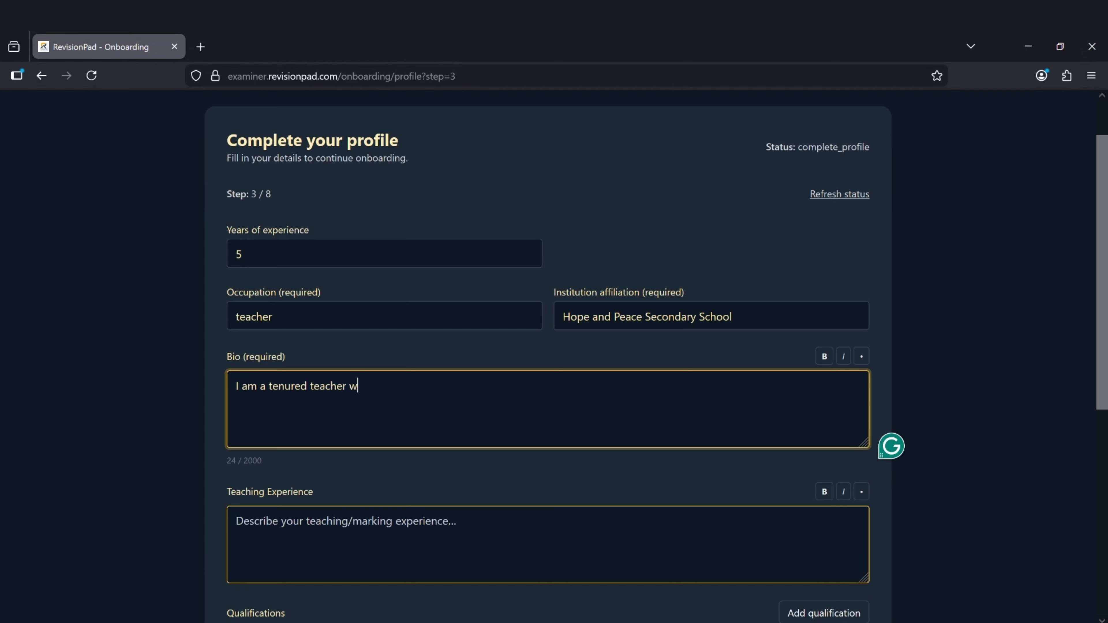
pyautogui.write('ith 5 years of experien')
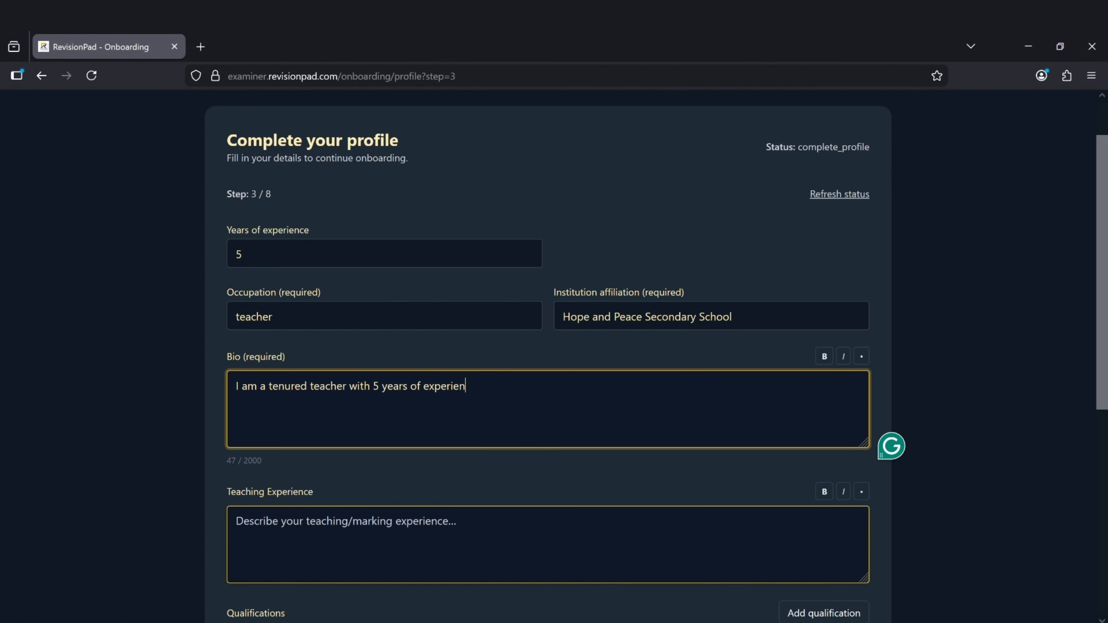
pyautogui.write('ced...')
pyautogui.scroll(-3, 334, 388)
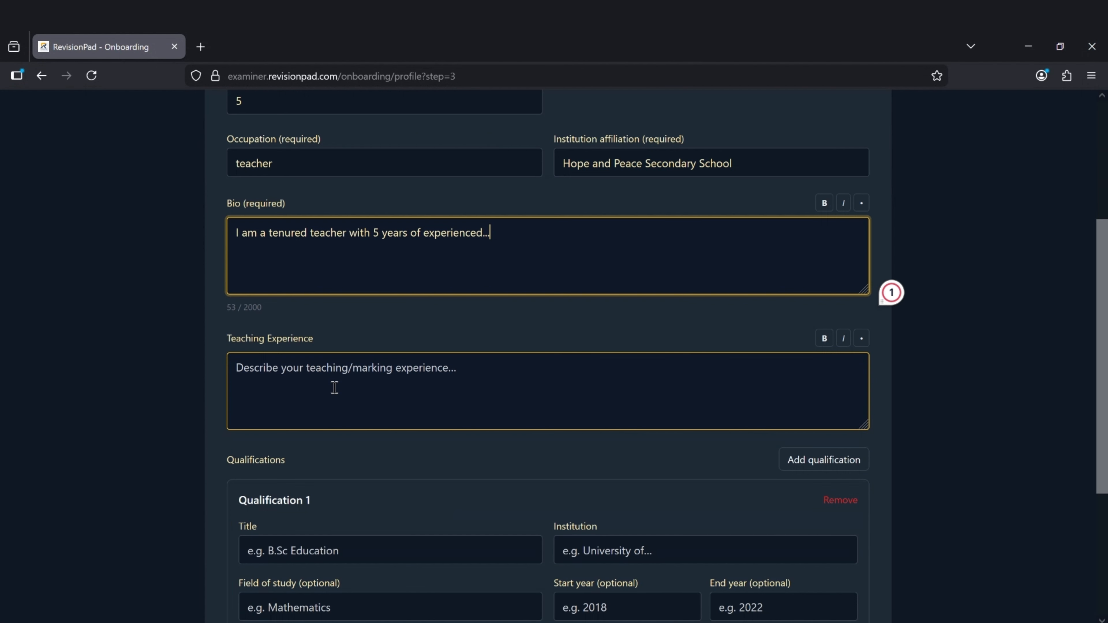
pyautogui.click(343, 378)
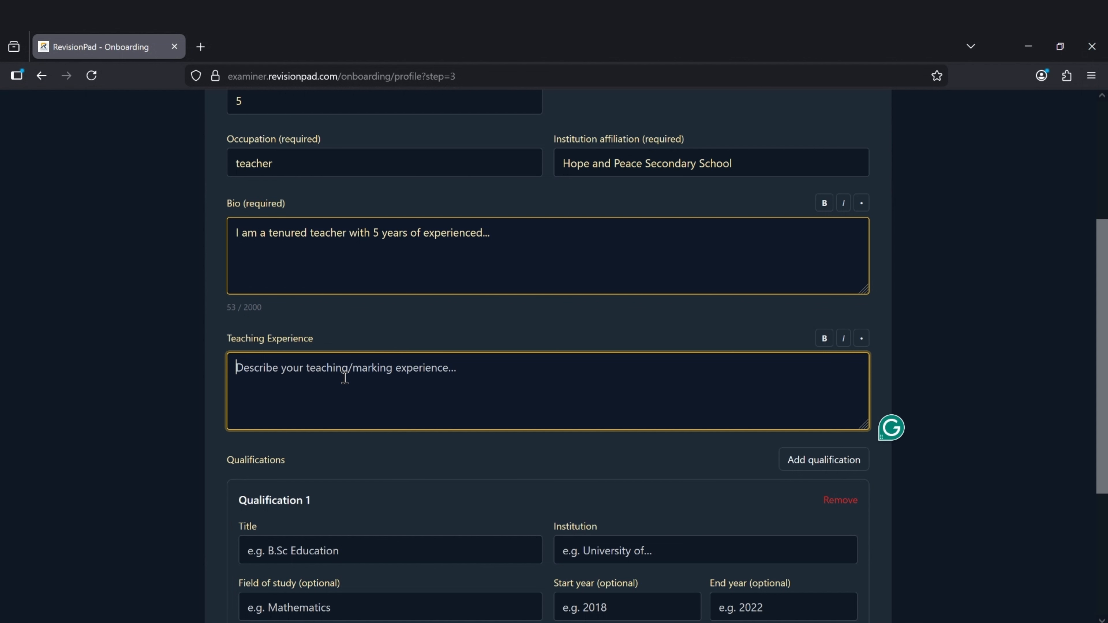
pyautogui.write('...')
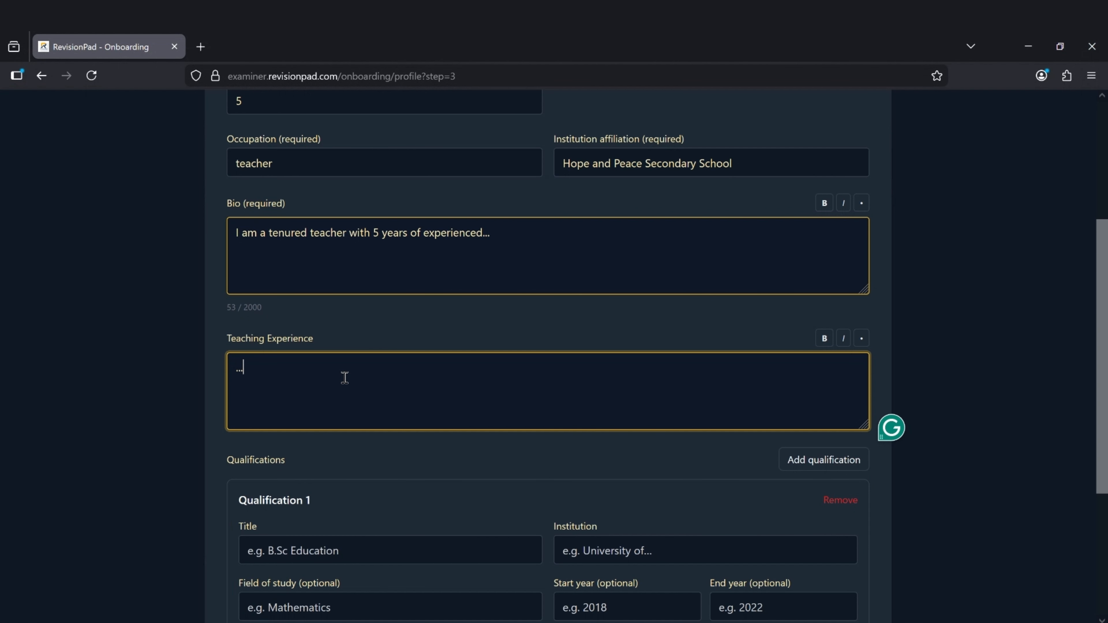
pyautogui.scroll(-2, 344, 378)
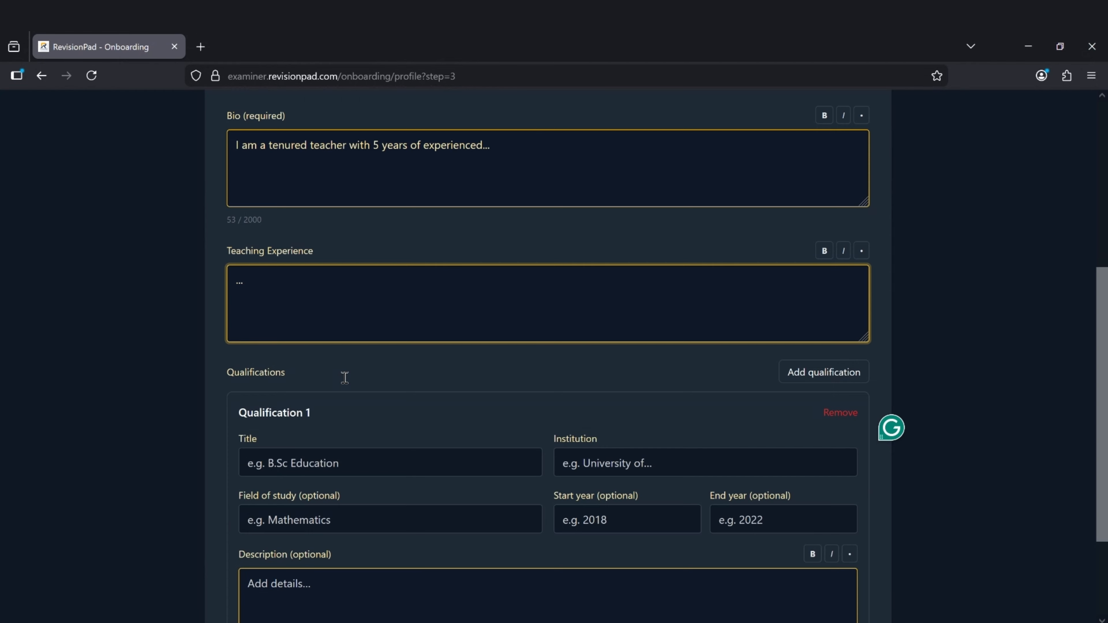
# Enter Qualification 1 title Bsc from University of Calabar
pyautogui.scroll(-3, 345, 377)
pyautogui.click(333, 336)
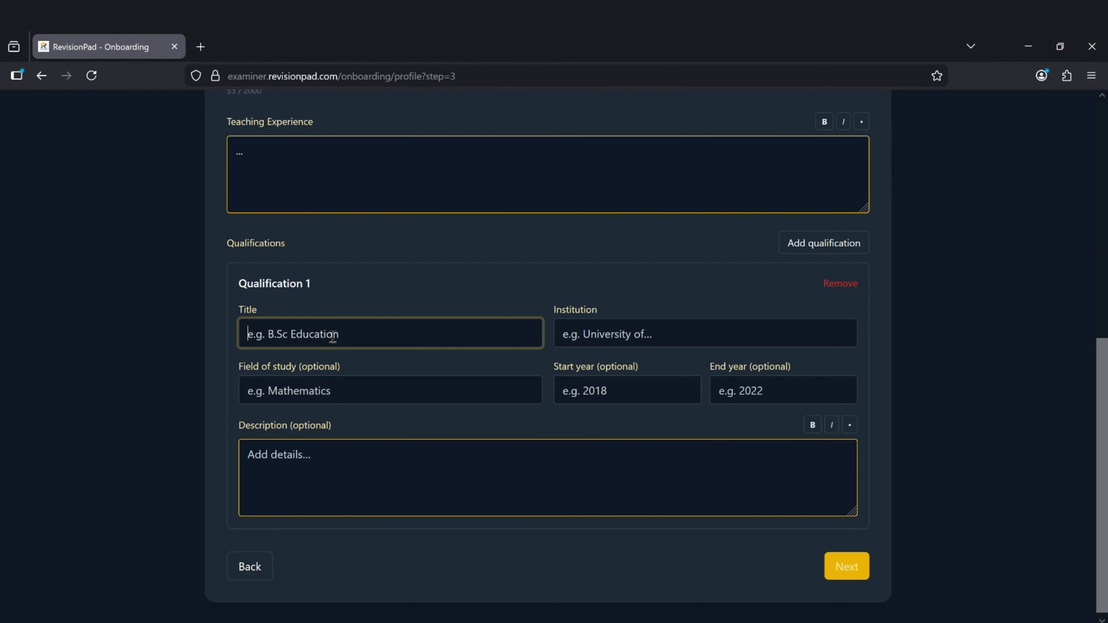
pyautogui.write('Bsc')
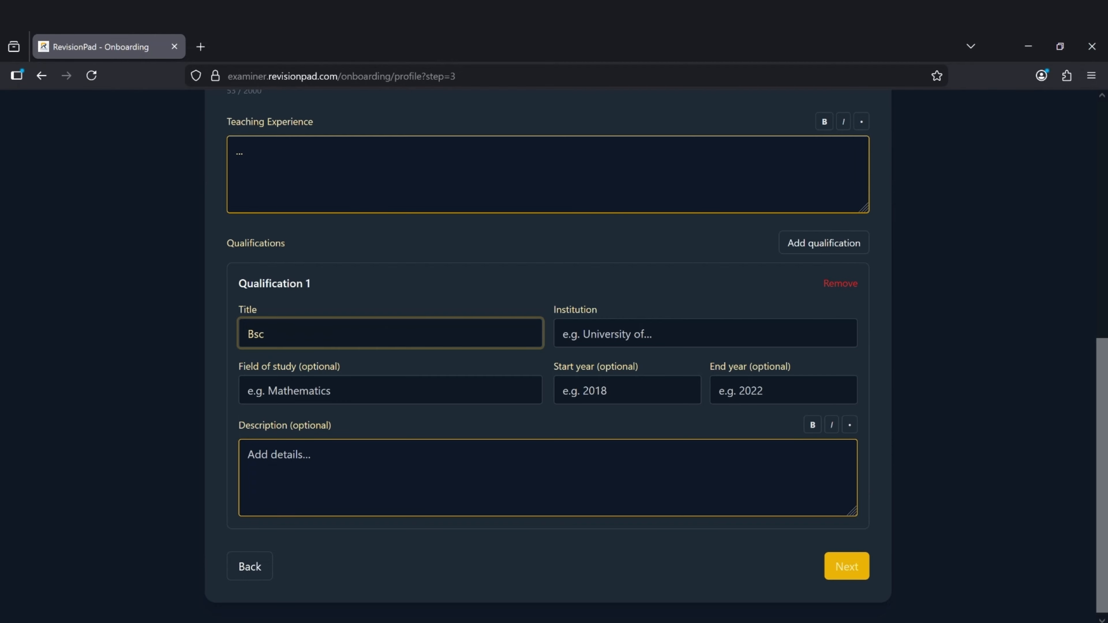
pyautogui.click(606, 335)
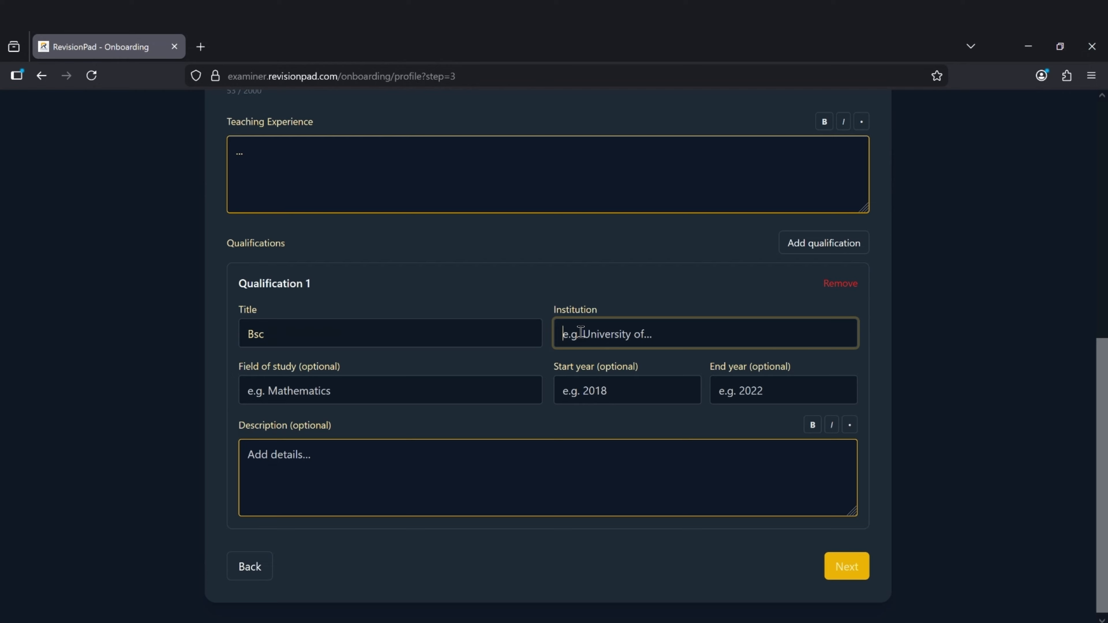
pyautogui.write('University of Calabr')
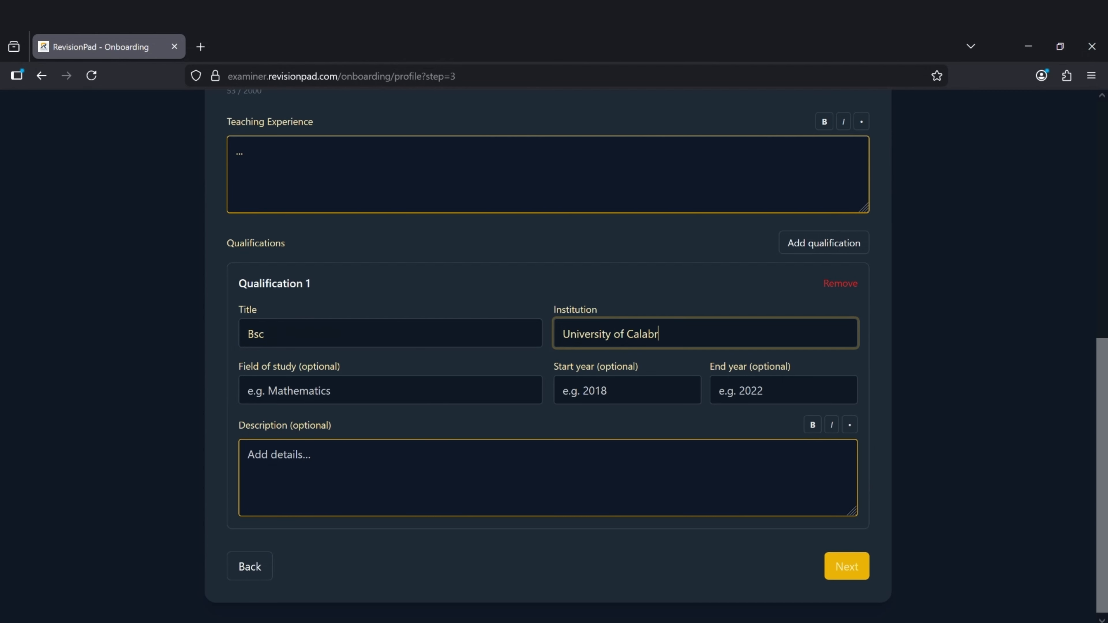
pyautogui.press('BackSpace')
pyautogui.write('ar')
# Set field of study Computer Science, years 2010 to 2017, and save the qualification
pyautogui.click(412, 392)
pyautogui.write('Compu')
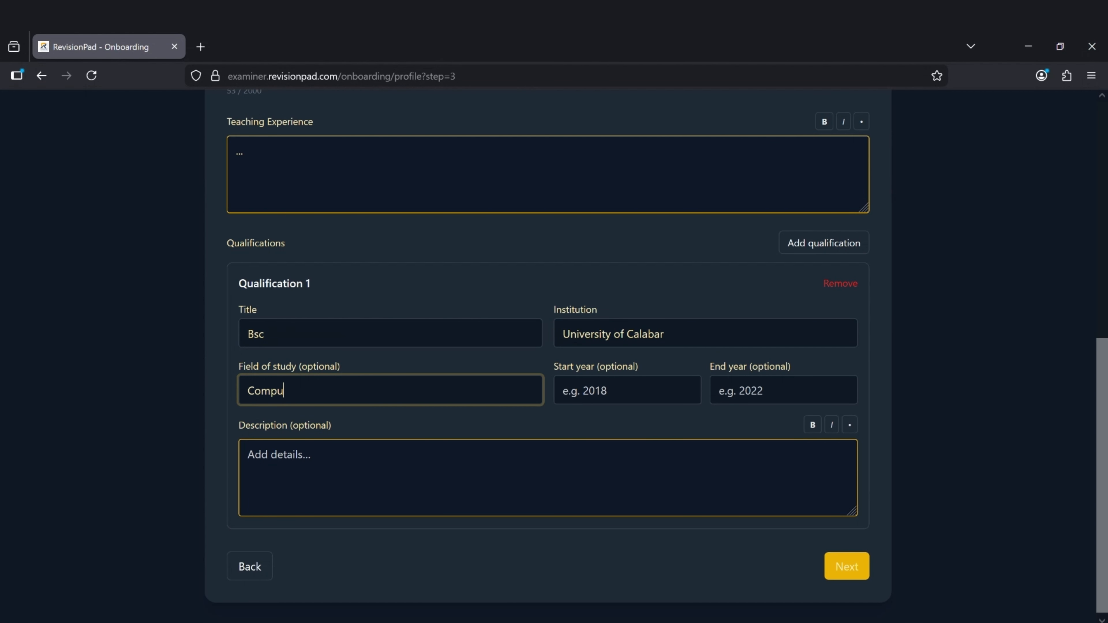
pyautogui.write('ter Science')
pyautogui.click(673, 394)
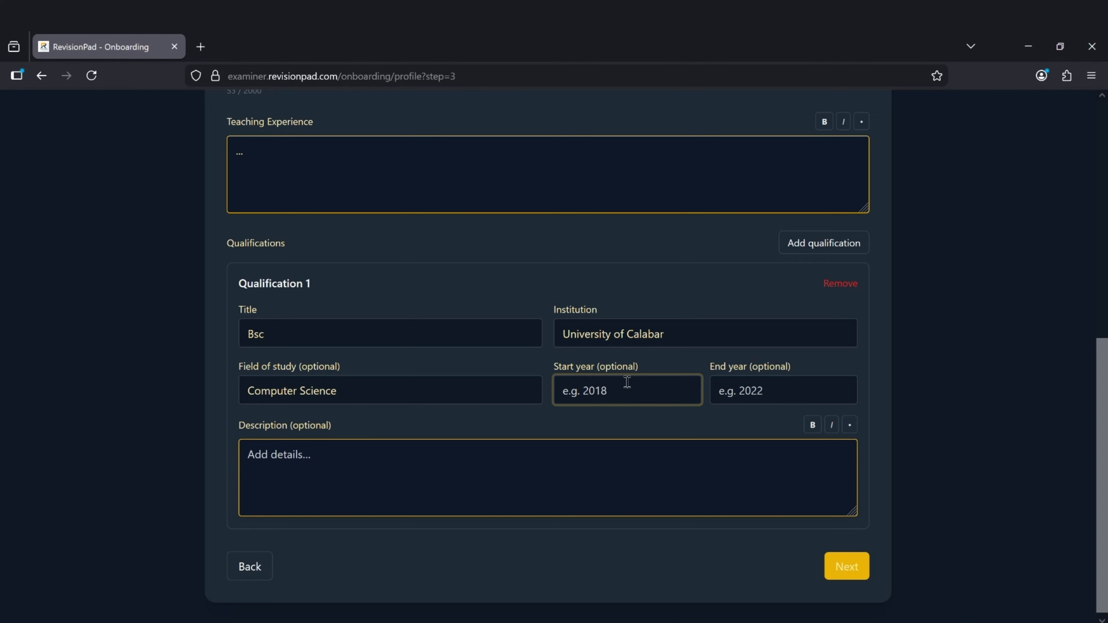
pyautogui.write('2010')
pyautogui.click(765, 390)
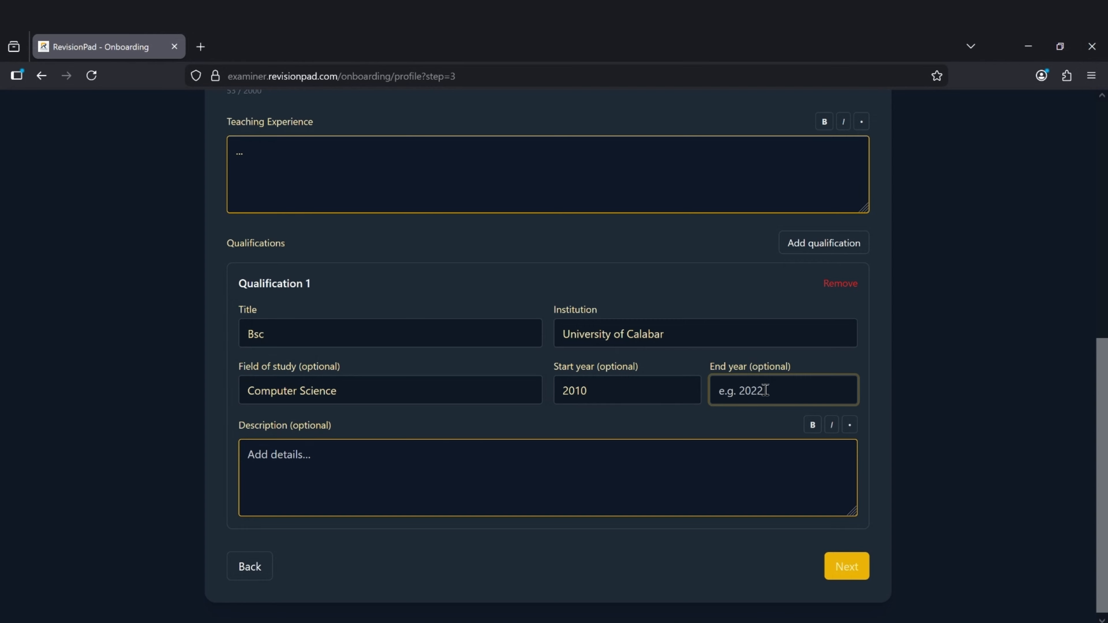
pyautogui.write('2017')
pyautogui.click(539, 477)
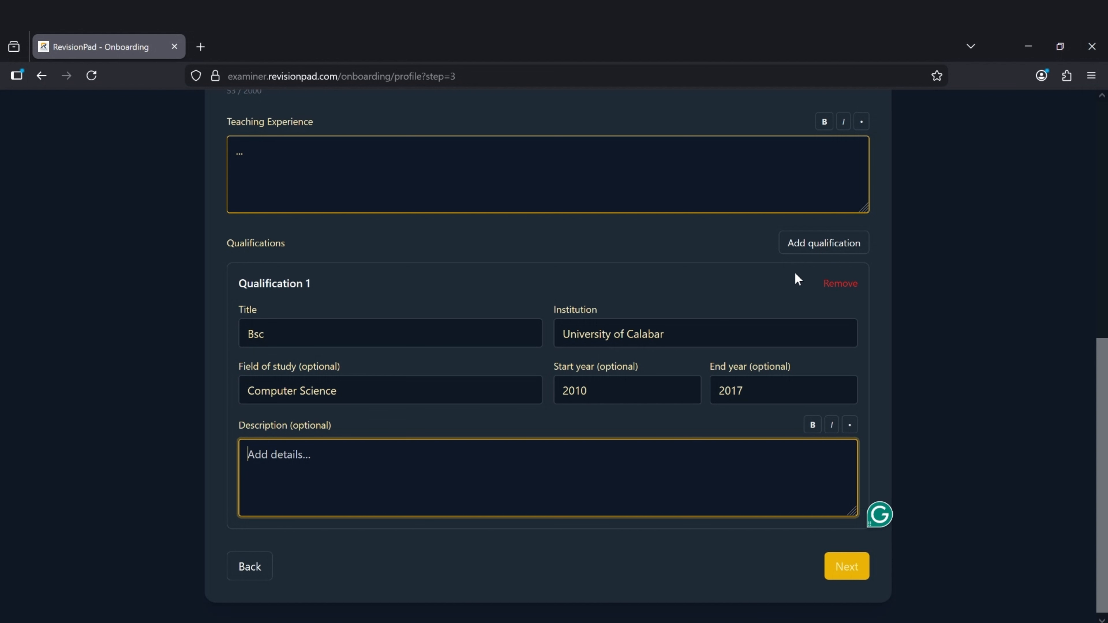
pyautogui.scroll(-1, 852, 355)
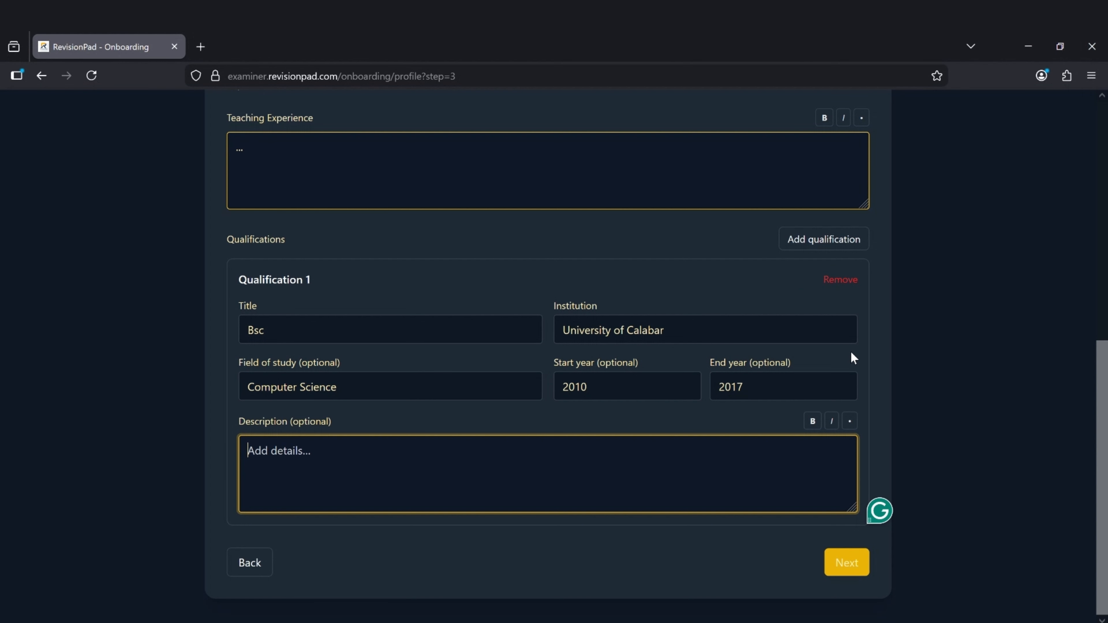
pyautogui.click(844, 567)
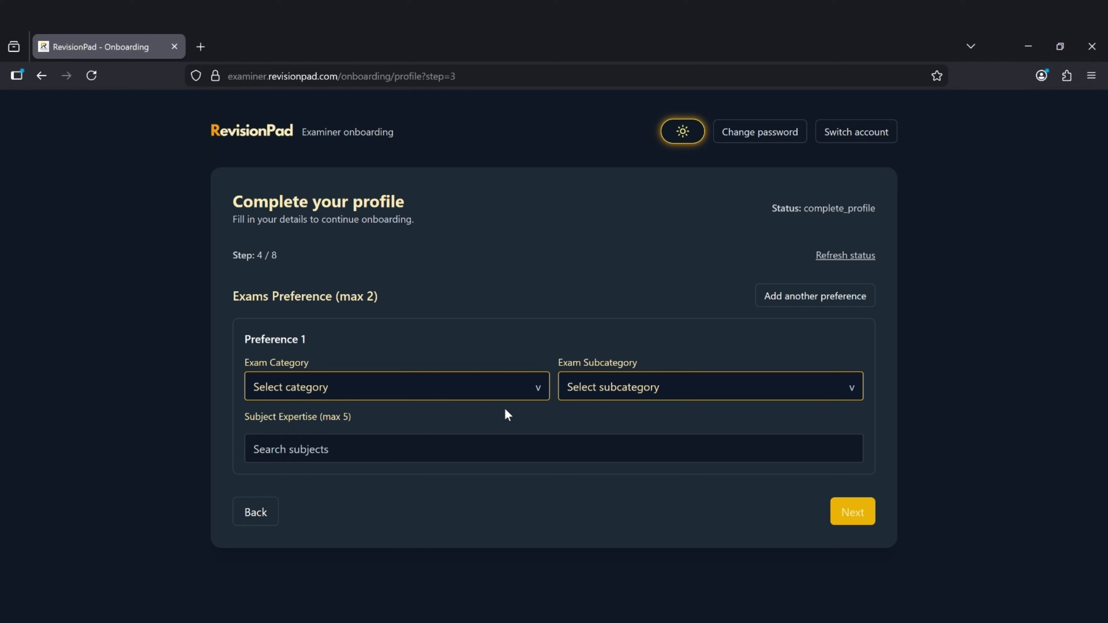
# Choose School External/Certification Exams, Senior Secondary Certificate Exams, and add Computer Education expertise
pyautogui.click(448, 393)
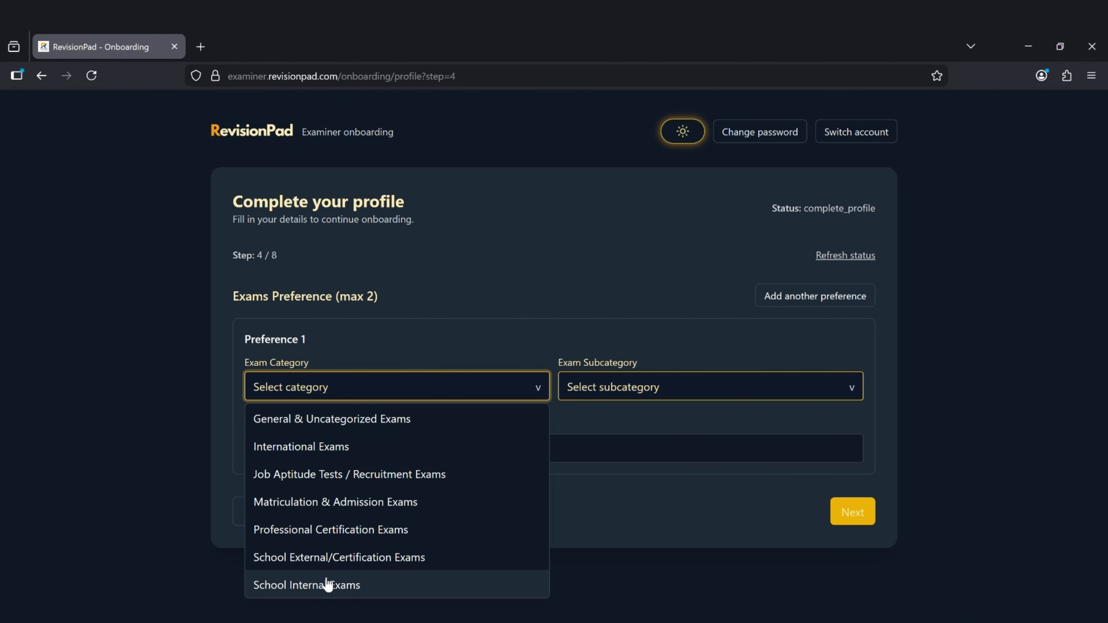
pyautogui.click(355, 558)
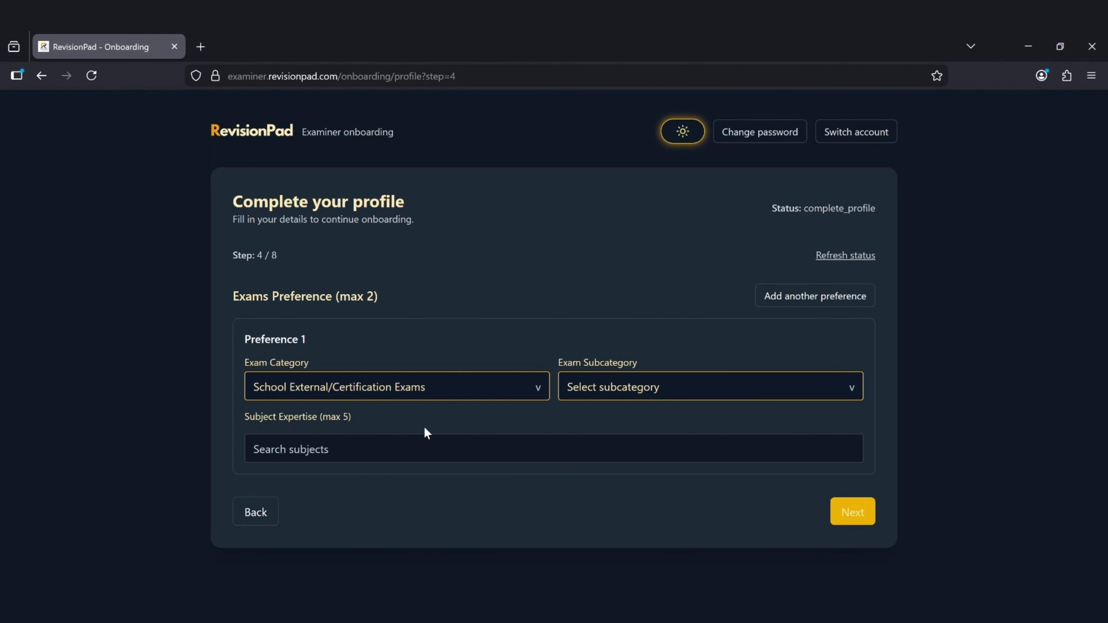
pyautogui.click(665, 392)
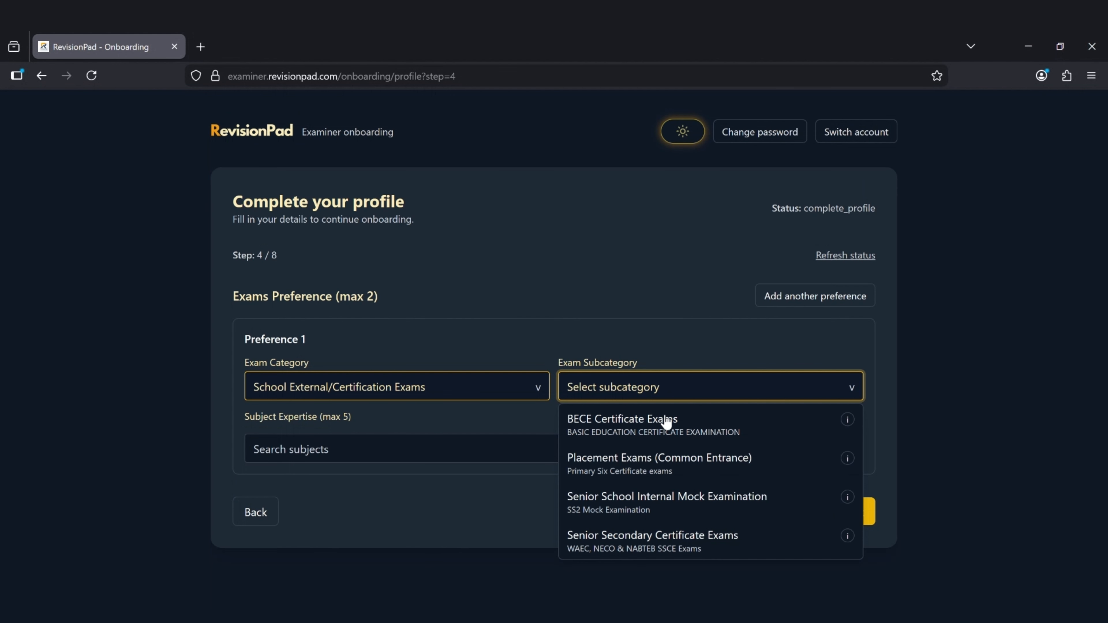
pyautogui.click(631, 541)
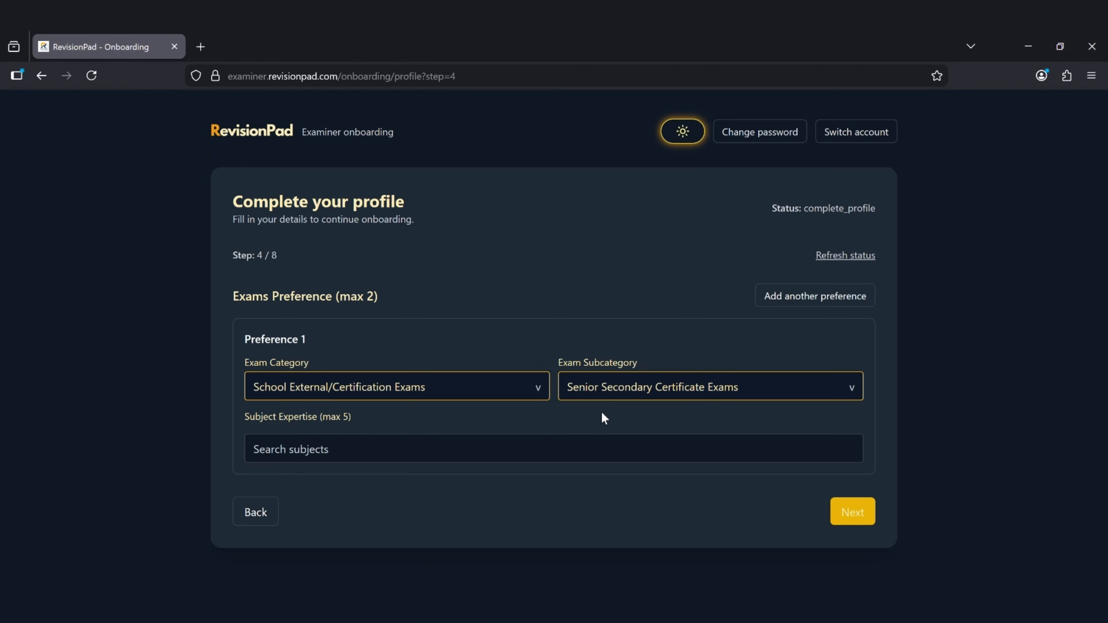
pyautogui.click(410, 453)
pyautogui.write('comp')
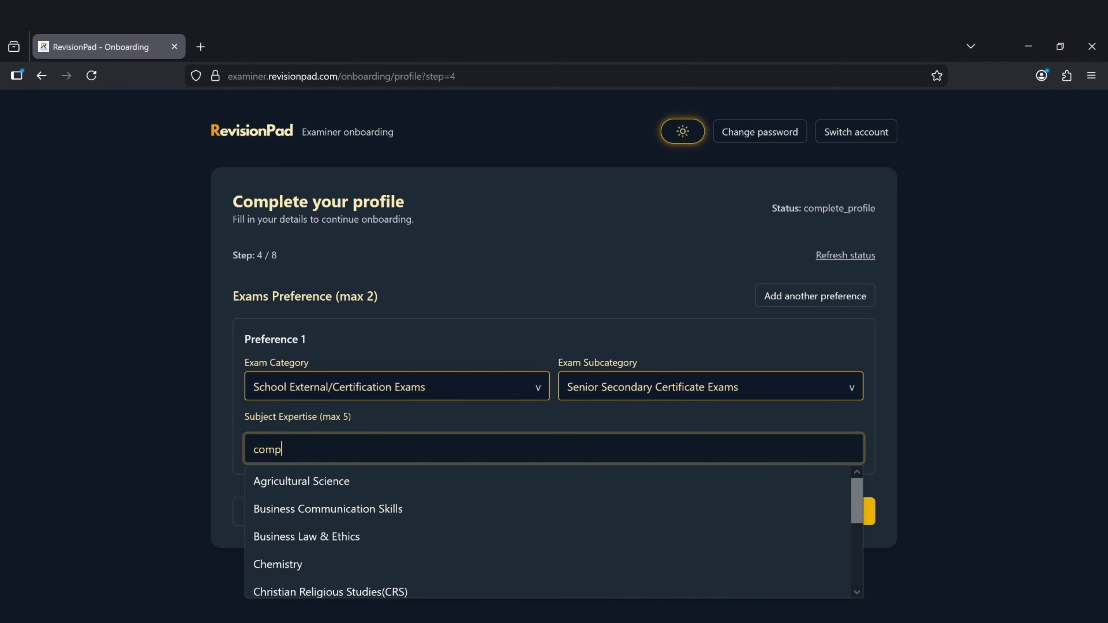
pyautogui.write('ut')
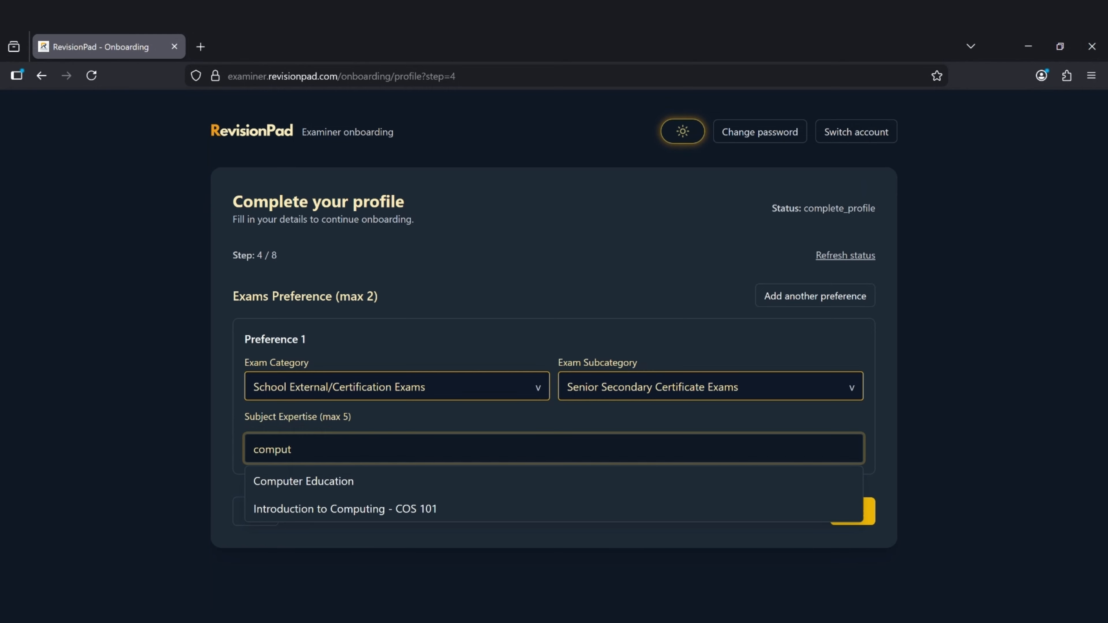
pyautogui.click(405, 484)
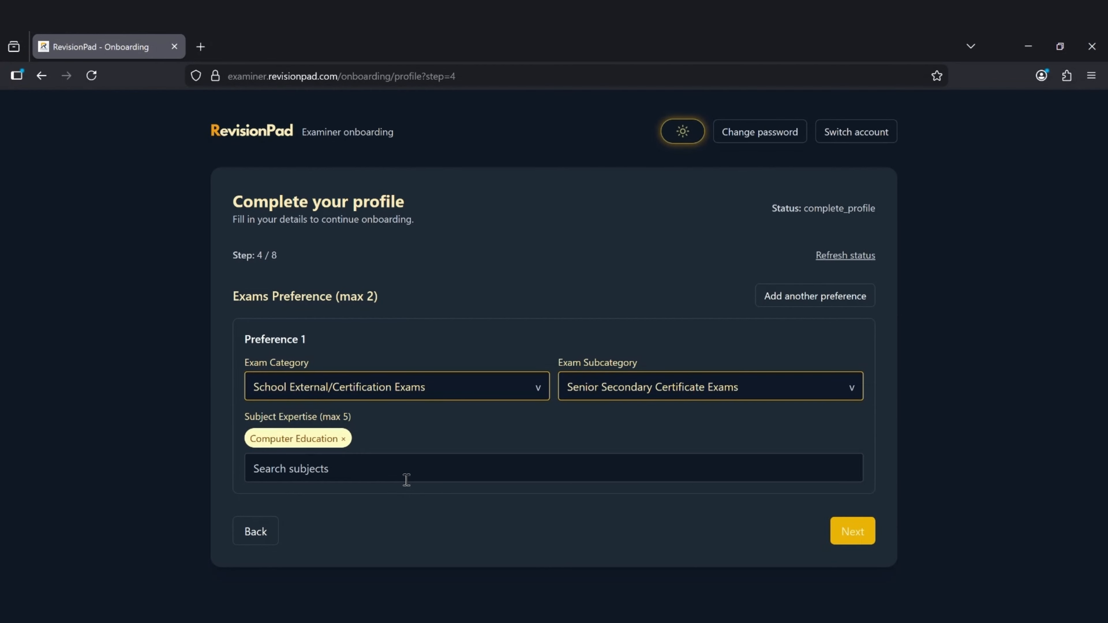
pyautogui.click(453, 472)
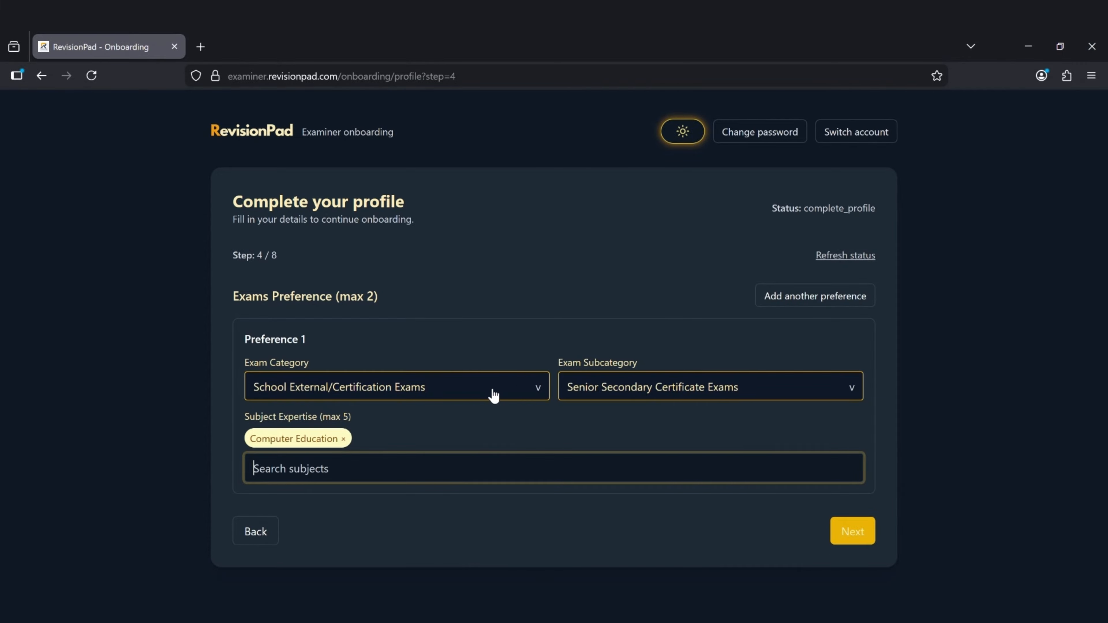
# Add Preference 2: Matriculation & Admission Exams, UTME, with Computer Education as subject expertise
pyautogui.scroll(-3, 643, 384)
pyautogui.click(514, 454)
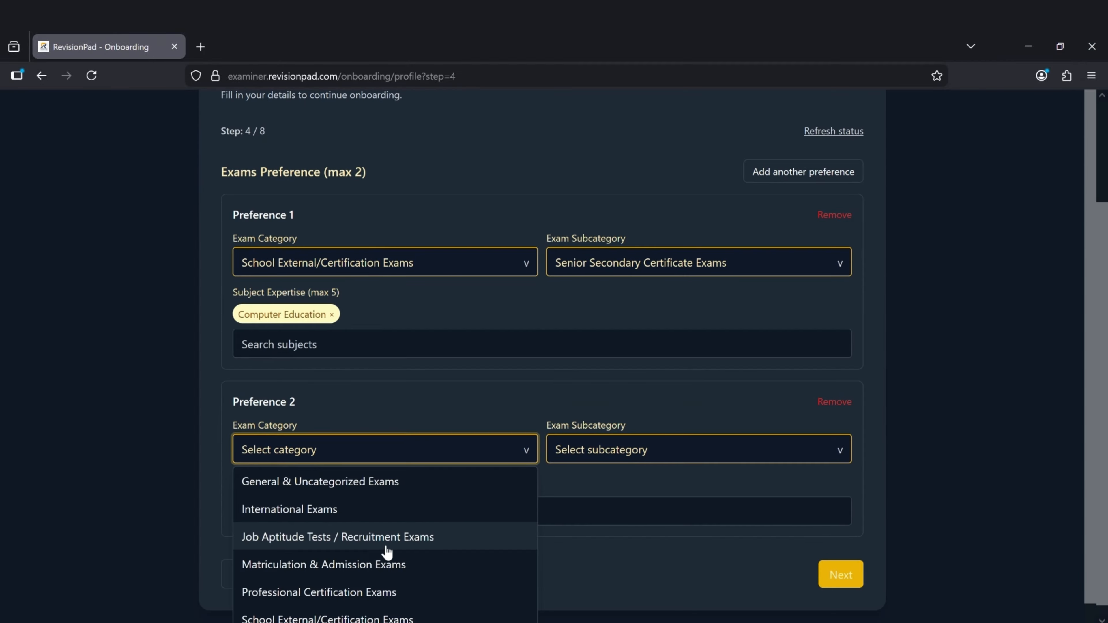
pyautogui.scroll(-1, 390, 550)
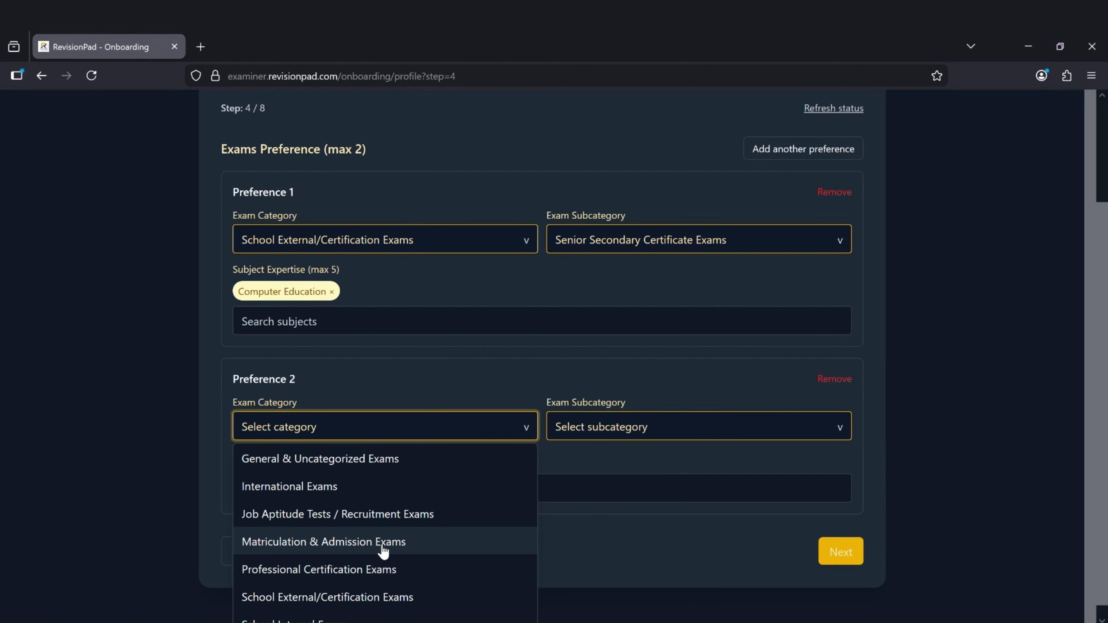
pyautogui.click(383, 546)
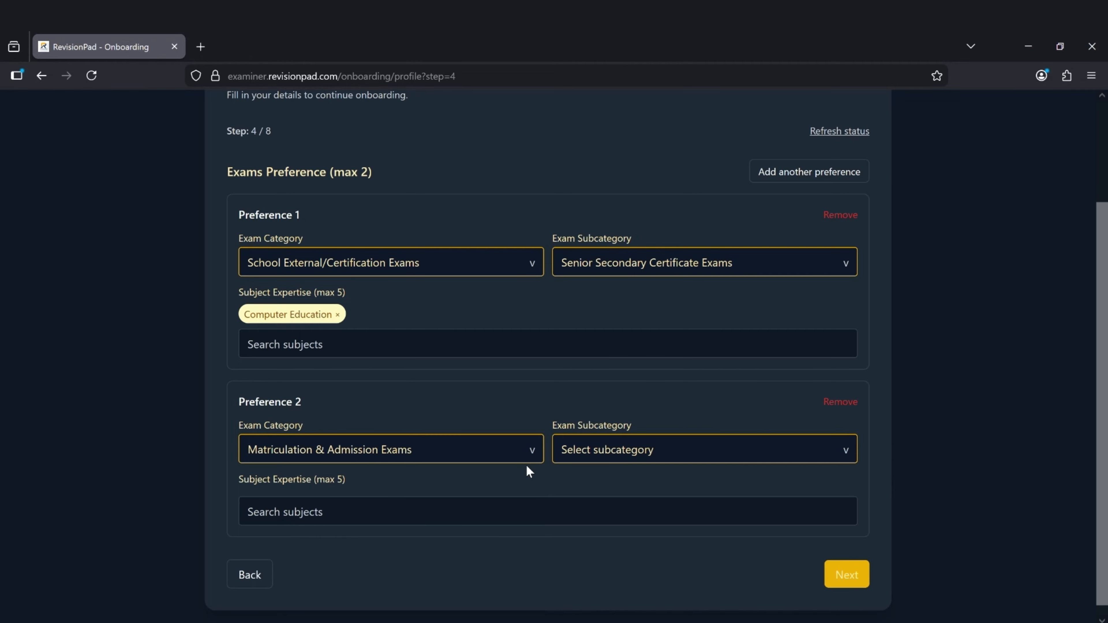
pyautogui.click(622, 448)
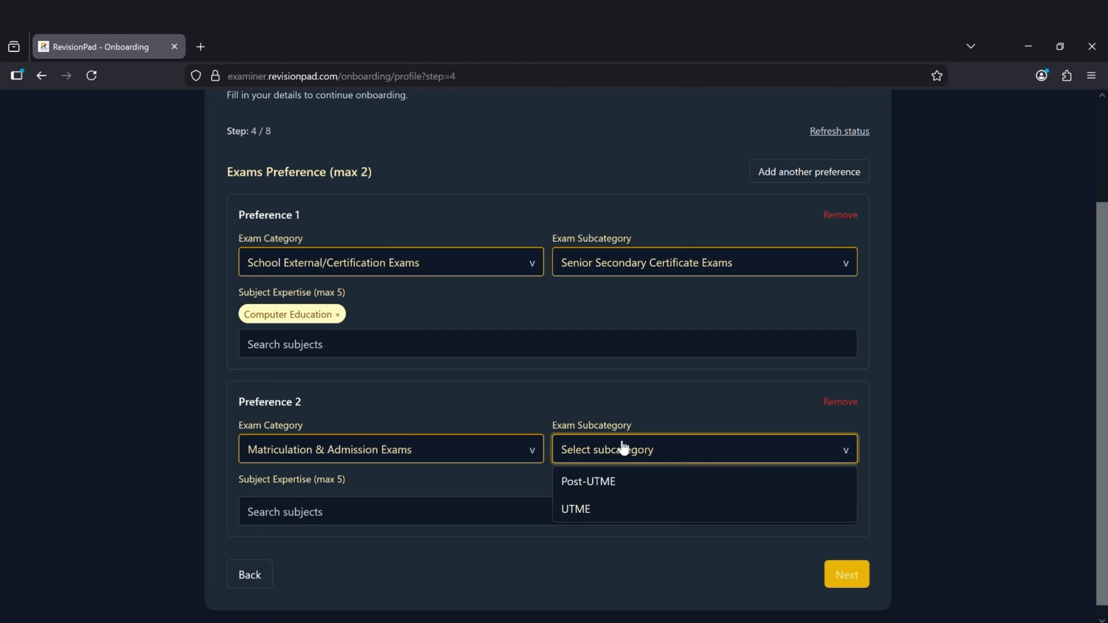
pyautogui.click(615, 511)
pyautogui.click(563, 507)
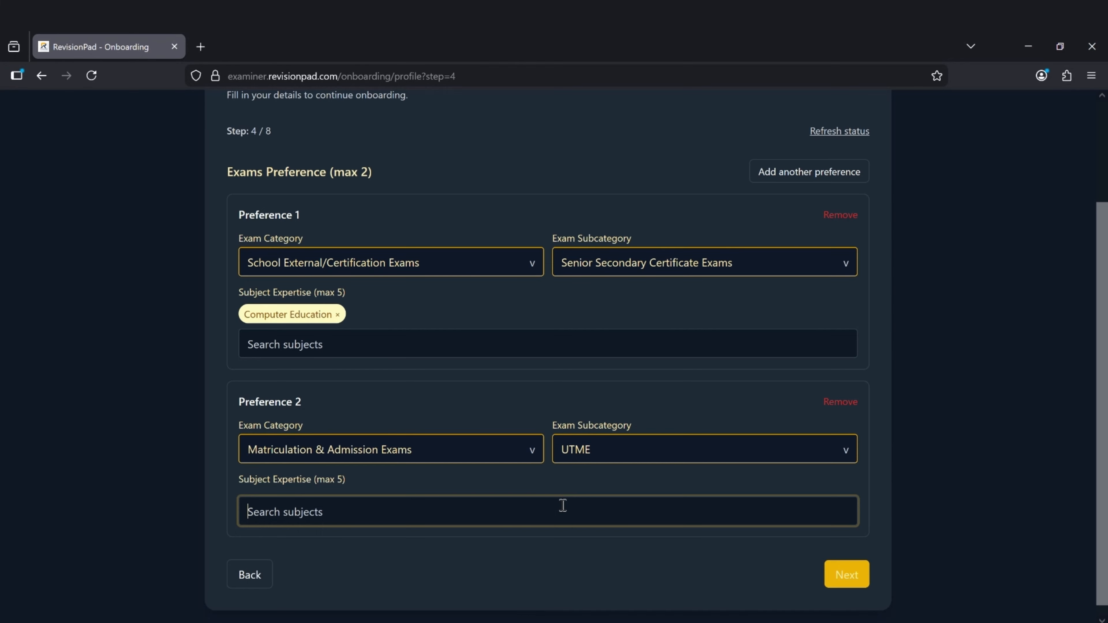
pyautogui.write('computer')
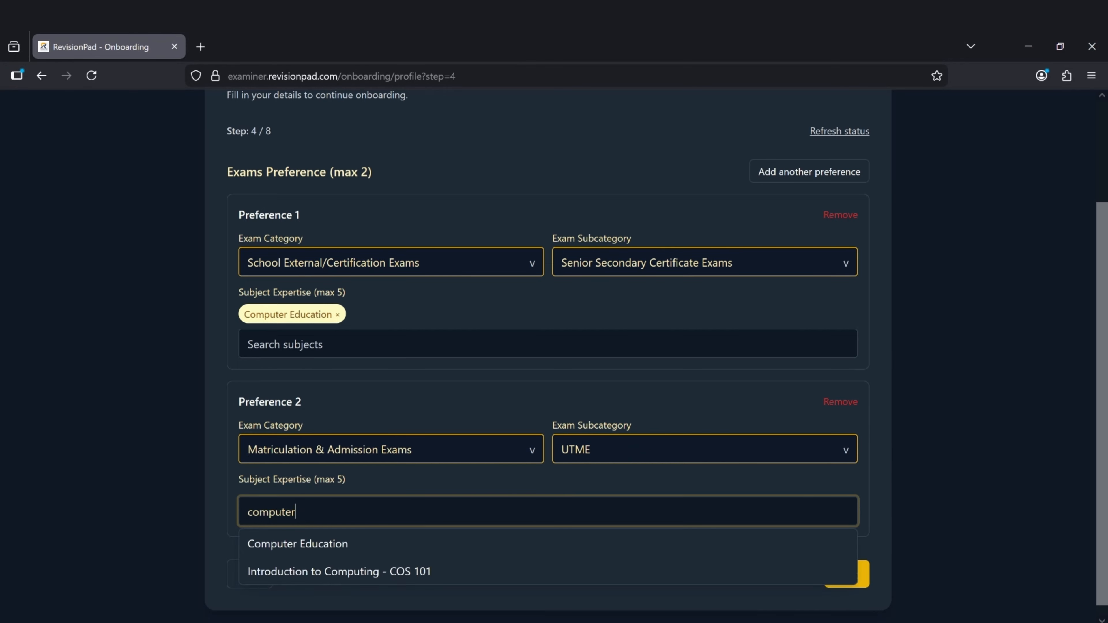
pyautogui.click(597, 550)
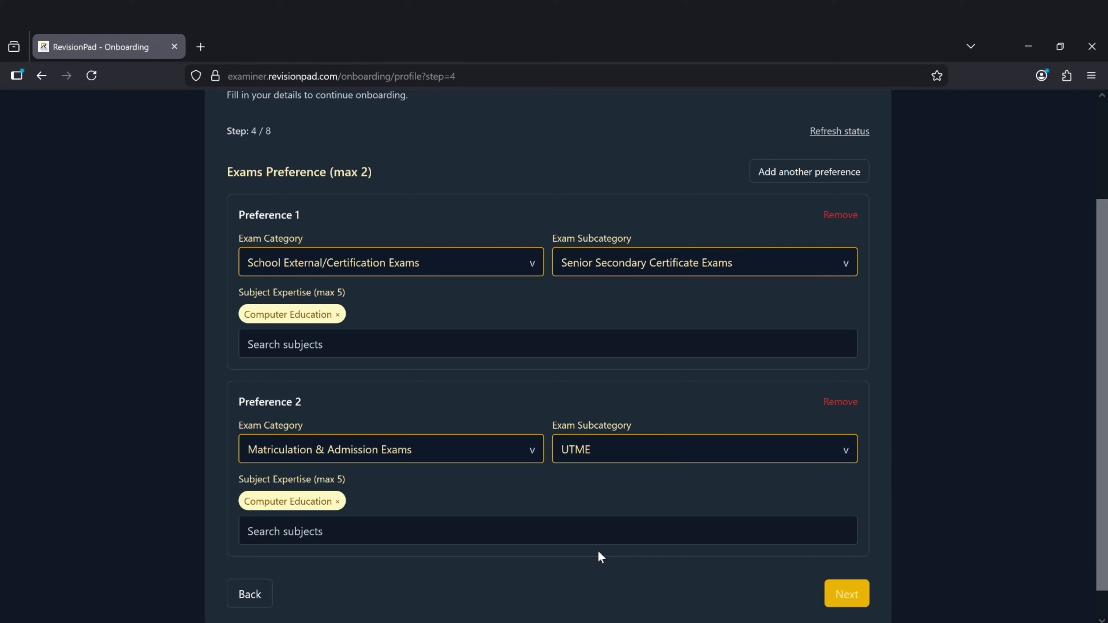
pyautogui.scroll(-1, 599, 553)
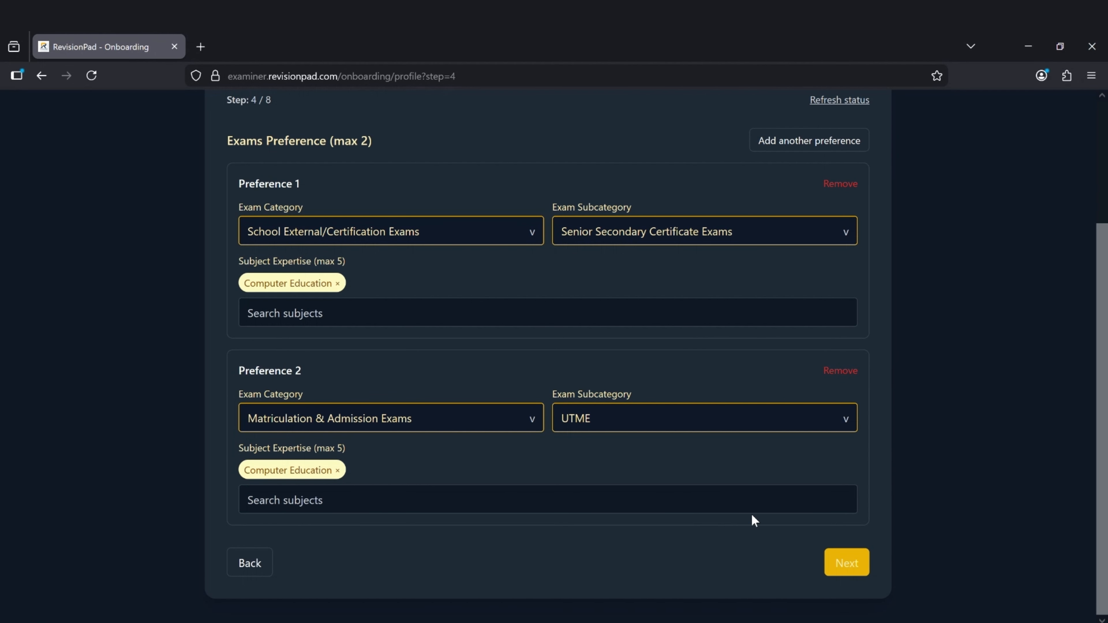
# Continue to bank details and choose Banc Corp Microfinance Bank as the bank
pyautogui.click(846, 565)
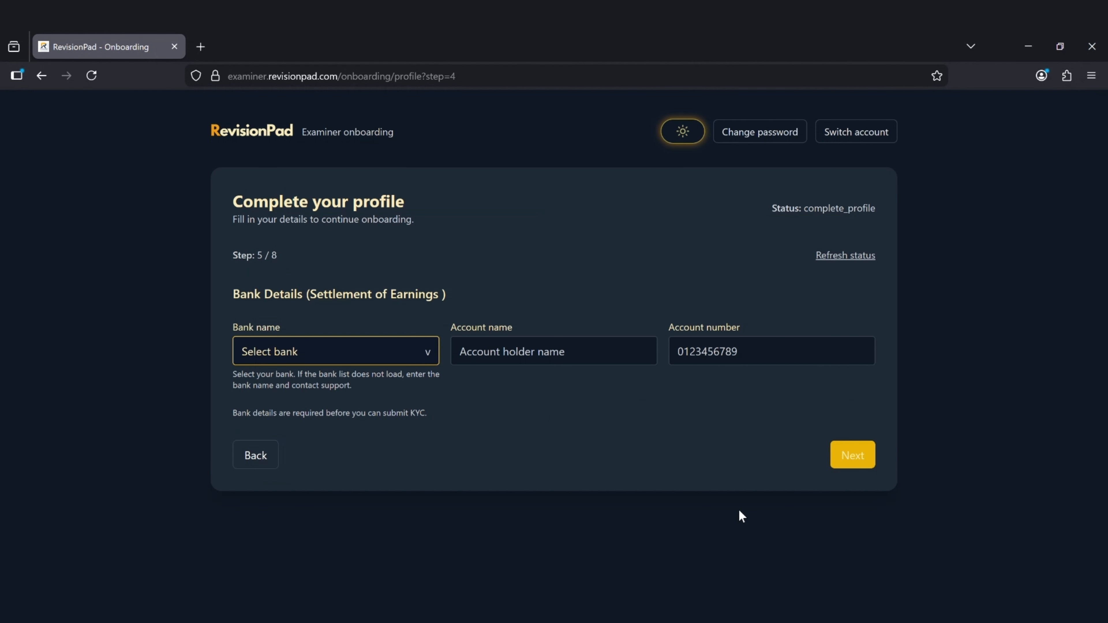
pyautogui.click(387, 362)
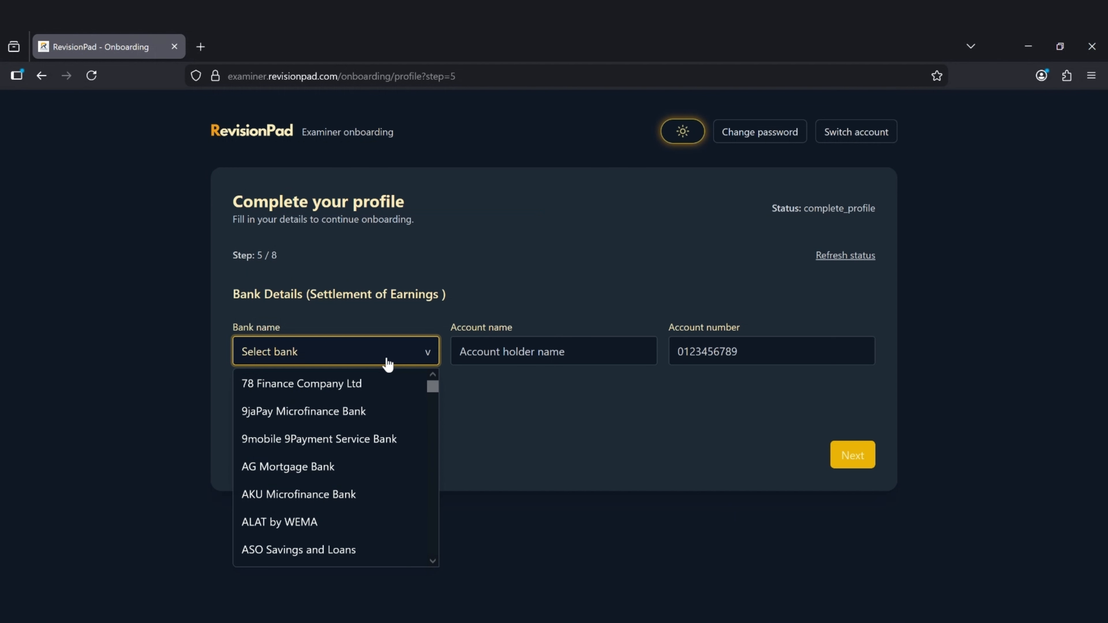
pyautogui.scroll(-5, 348, 455)
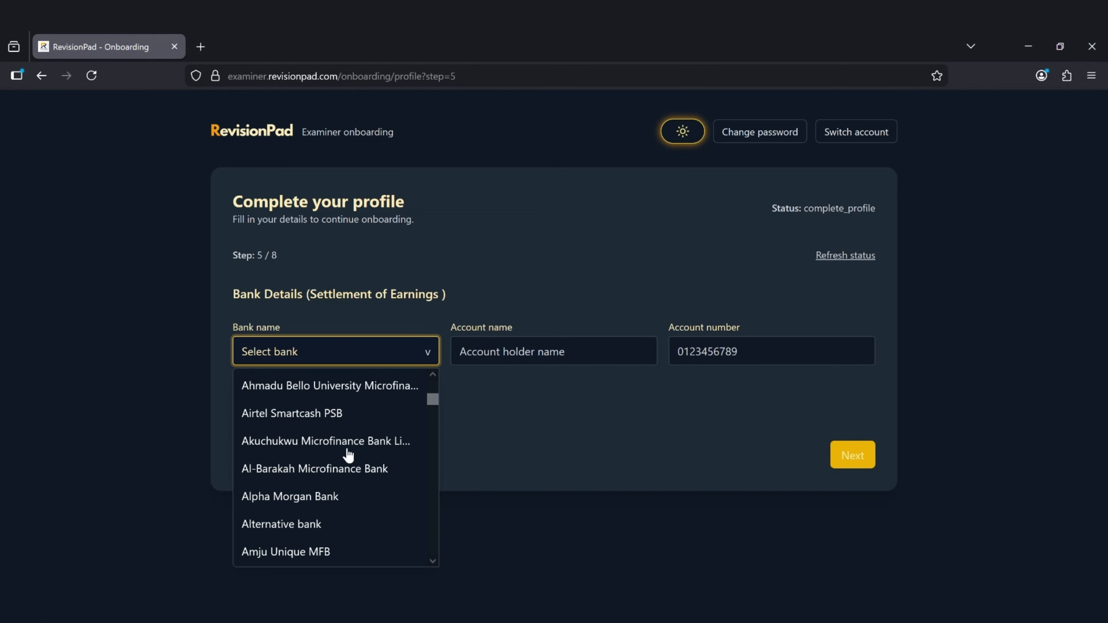
pyautogui.scroll(-5, 345, 445)
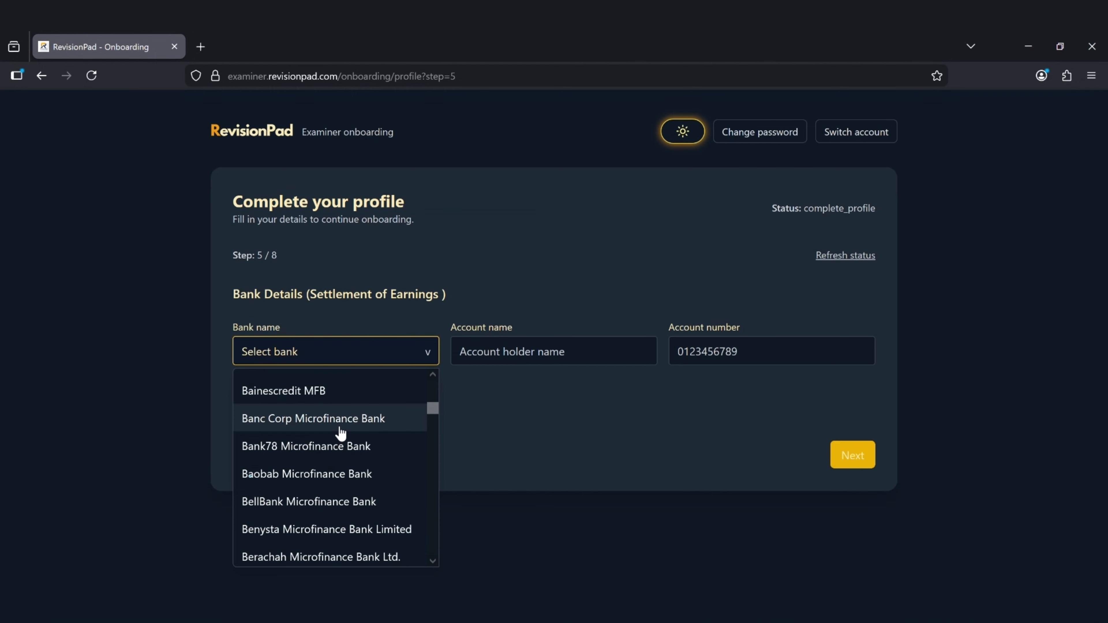
pyautogui.click(340, 433)
# Enter the account holder's name and the account number, then save the bank details
pyautogui.click(512, 352)
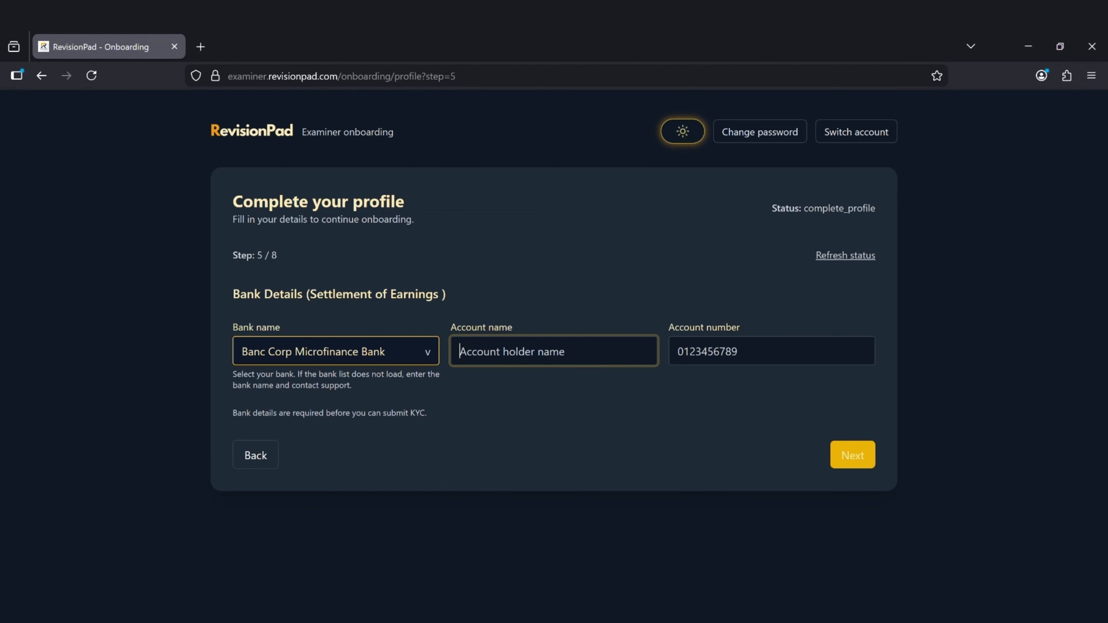
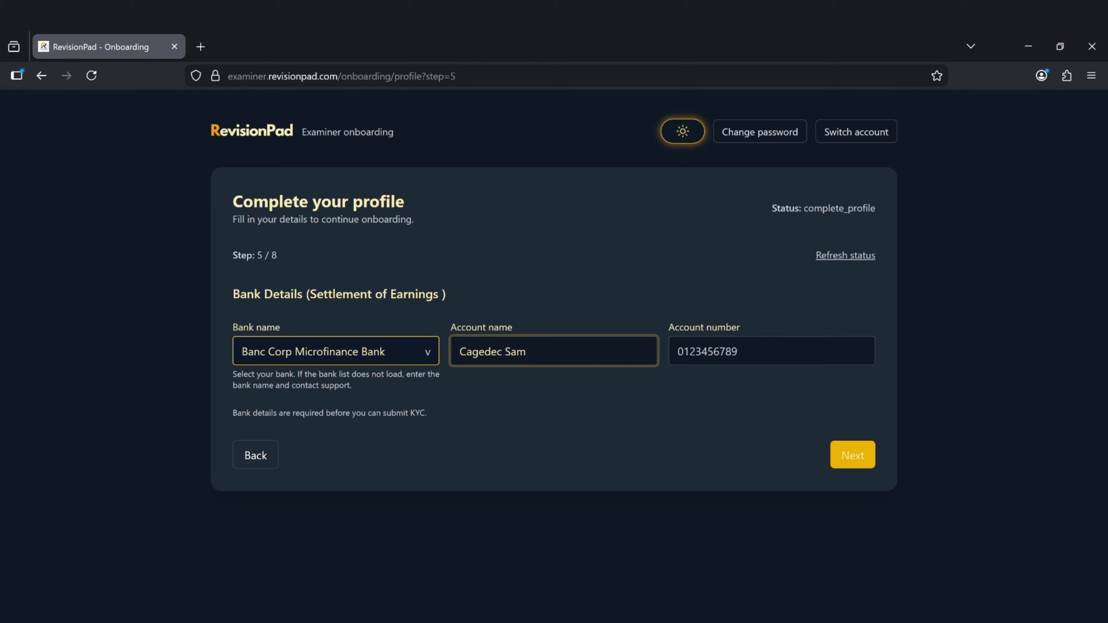
pyautogui.click(733, 357)
pyautogui.write('0123')
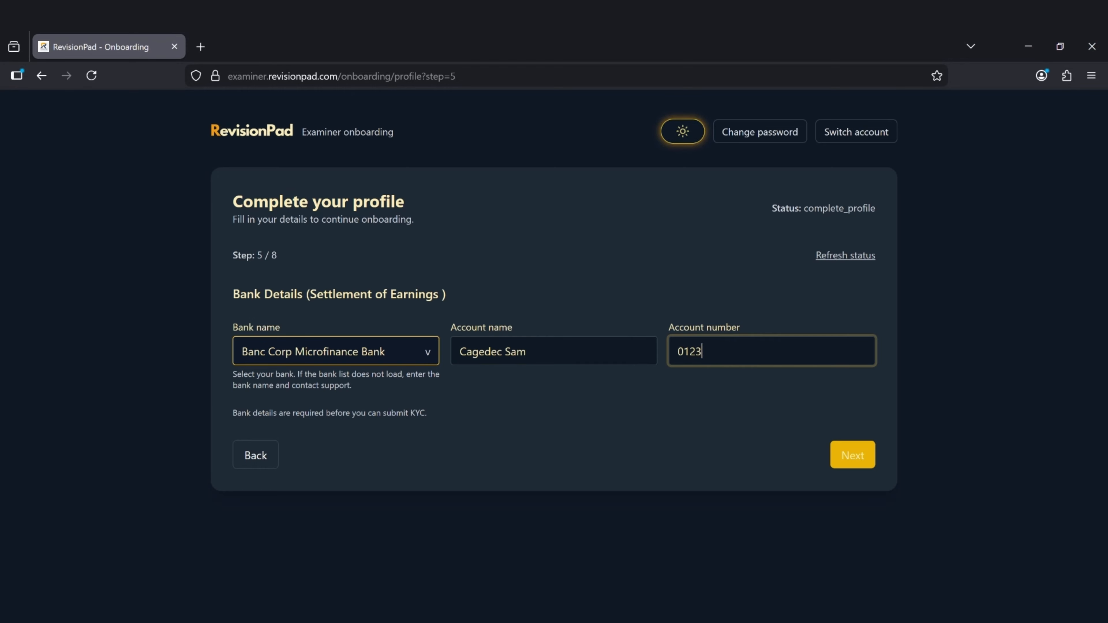
pyautogui.write('456789')
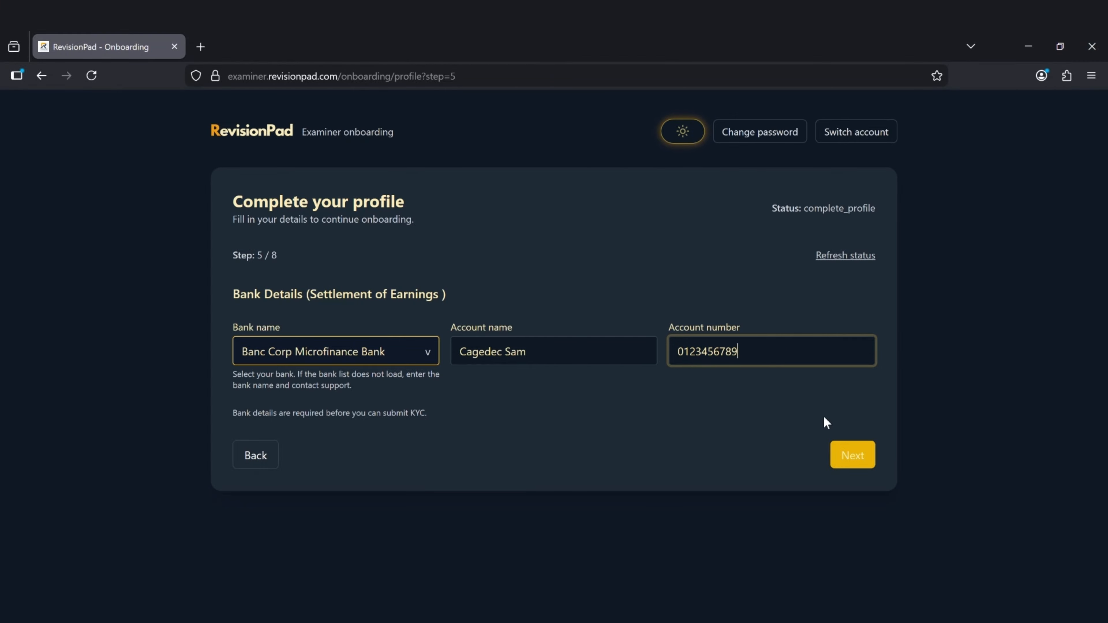
pyautogui.click(849, 462)
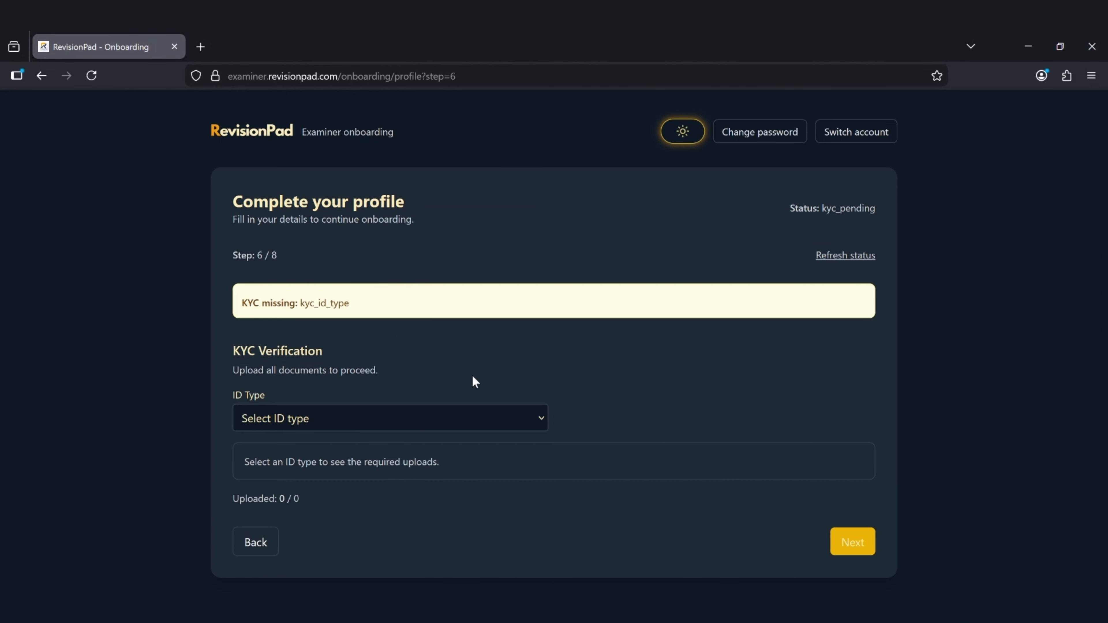
# Choose NIN as the ID type and enter the 11-digit NIN number
pyautogui.click(453, 411)
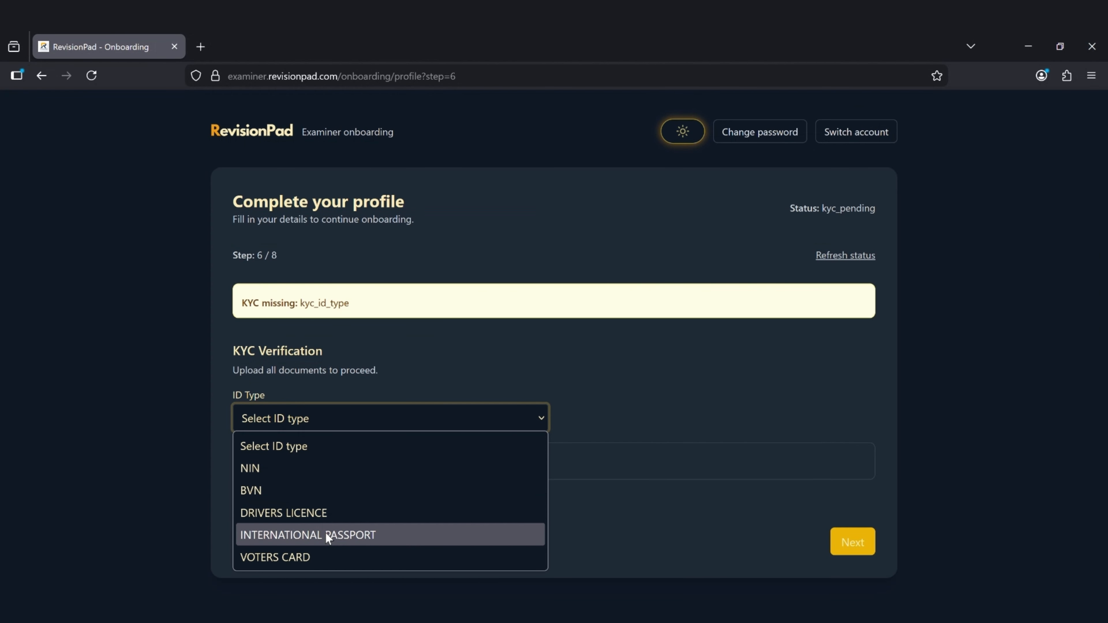
pyautogui.click(358, 469)
pyautogui.scroll(-3, 434, 495)
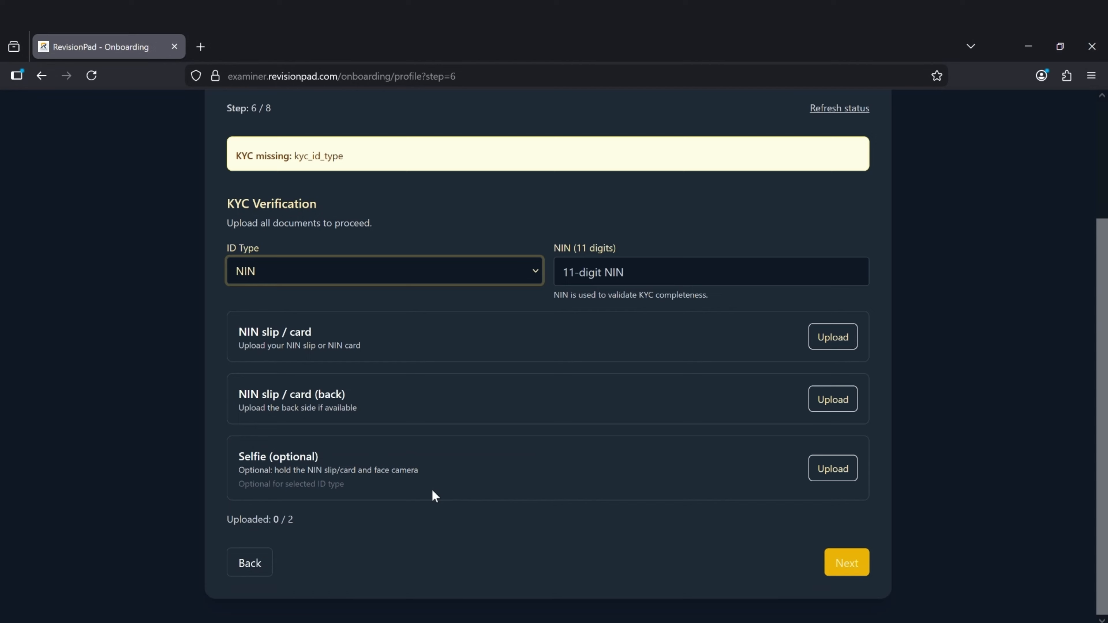
pyautogui.click(625, 274)
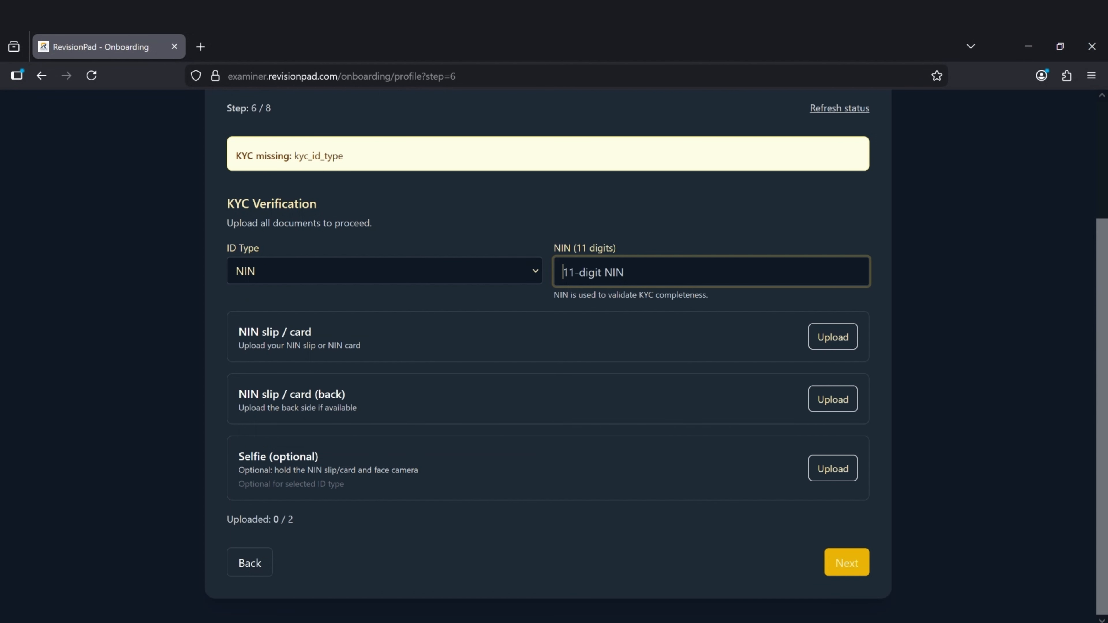
# Start uploading the NIN slip front, then close the file picker without choosing a file
pyautogui.click(832, 347)
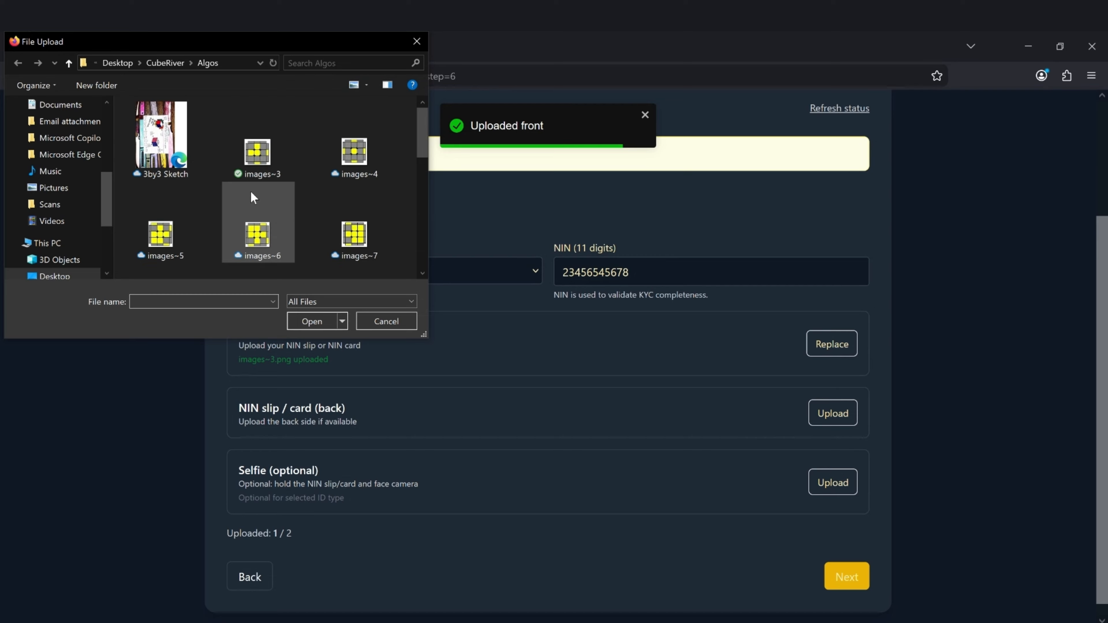
pyautogui.press('Escape')
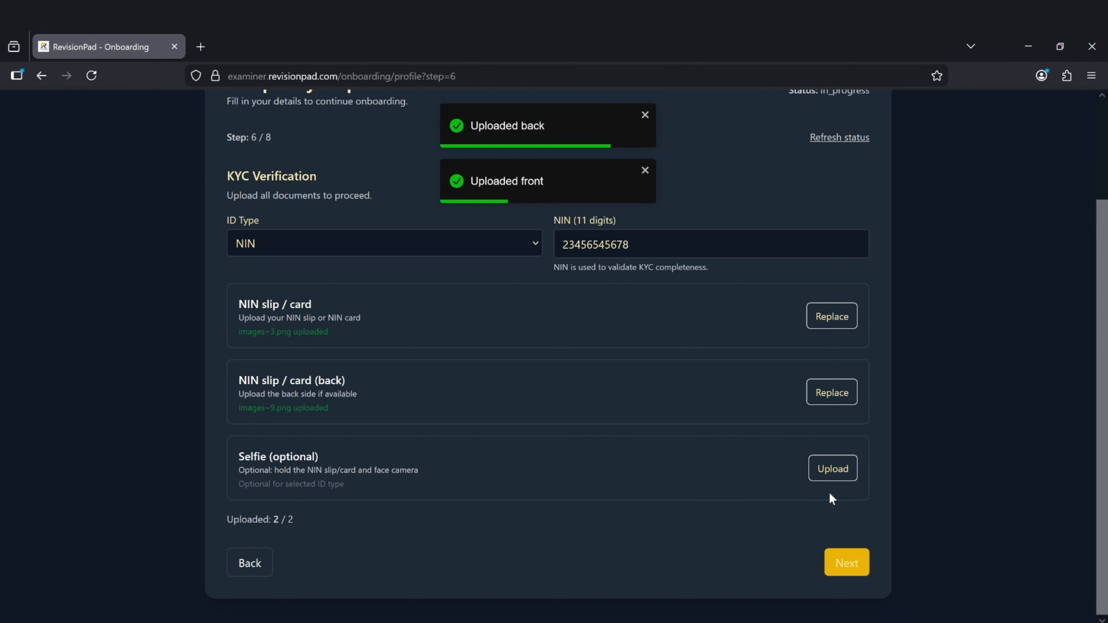
# Submit the KYC documents, then read and accept the Examiner Agreement
pyautogui.click(848, 565)
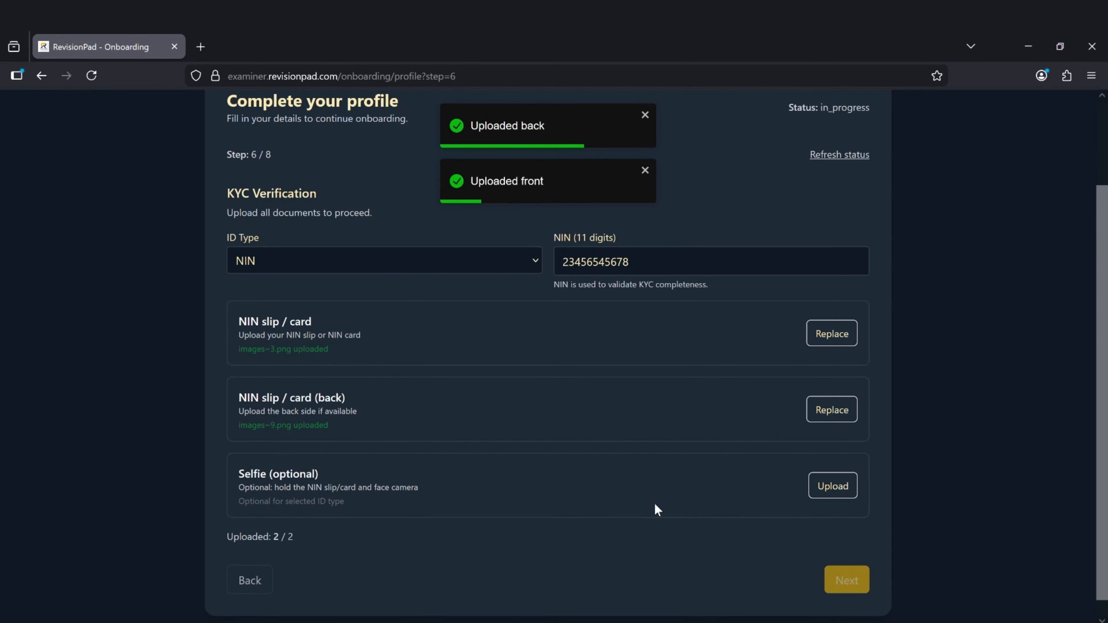
pyautogui.scroll(-1, 655, 504)
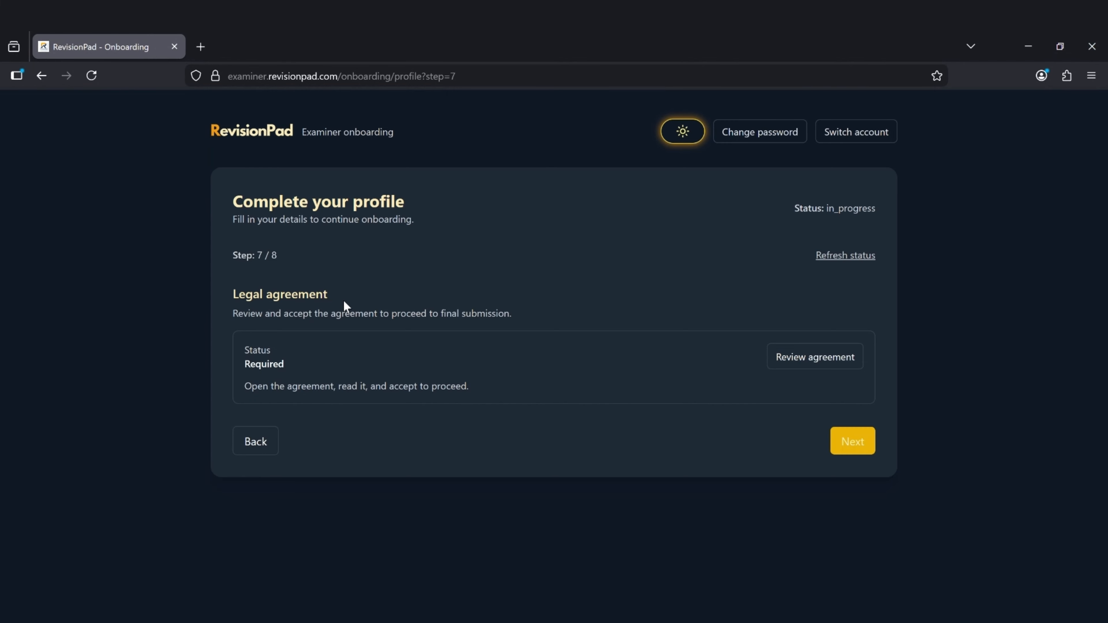
pyautogui.click(801, 358)
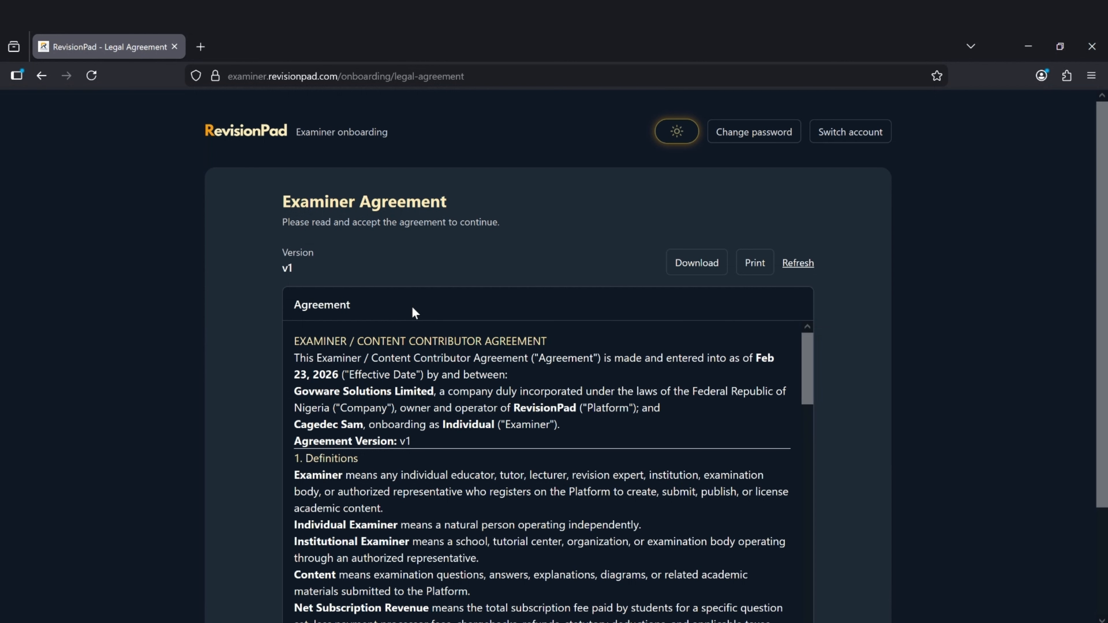
pyautogui.scroll(-15, 698, 442)
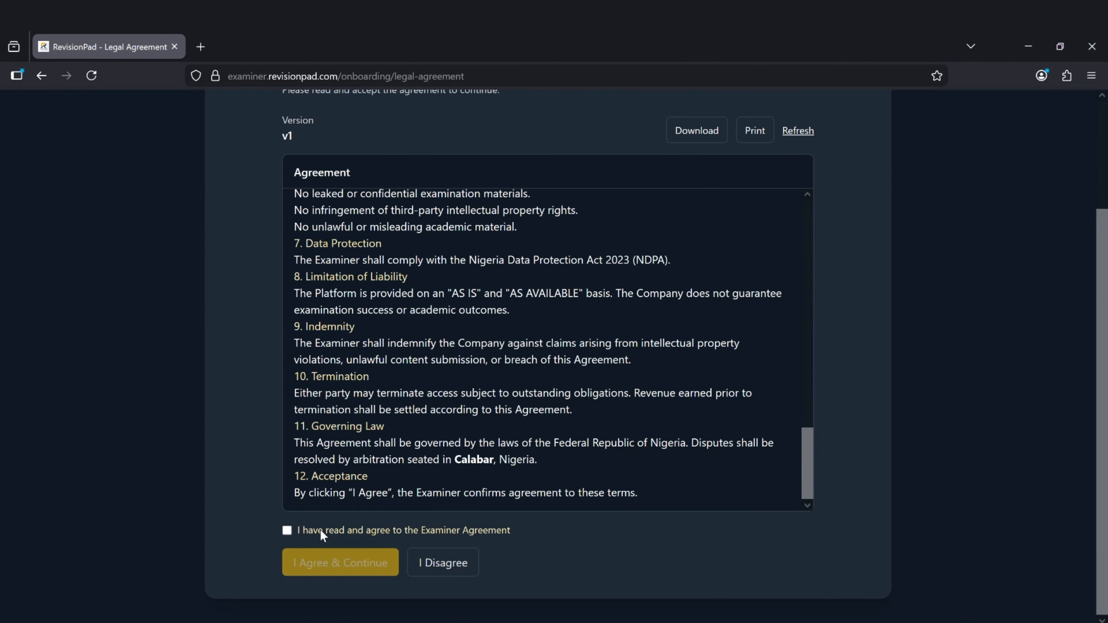
pyautogui.click(287, 531)
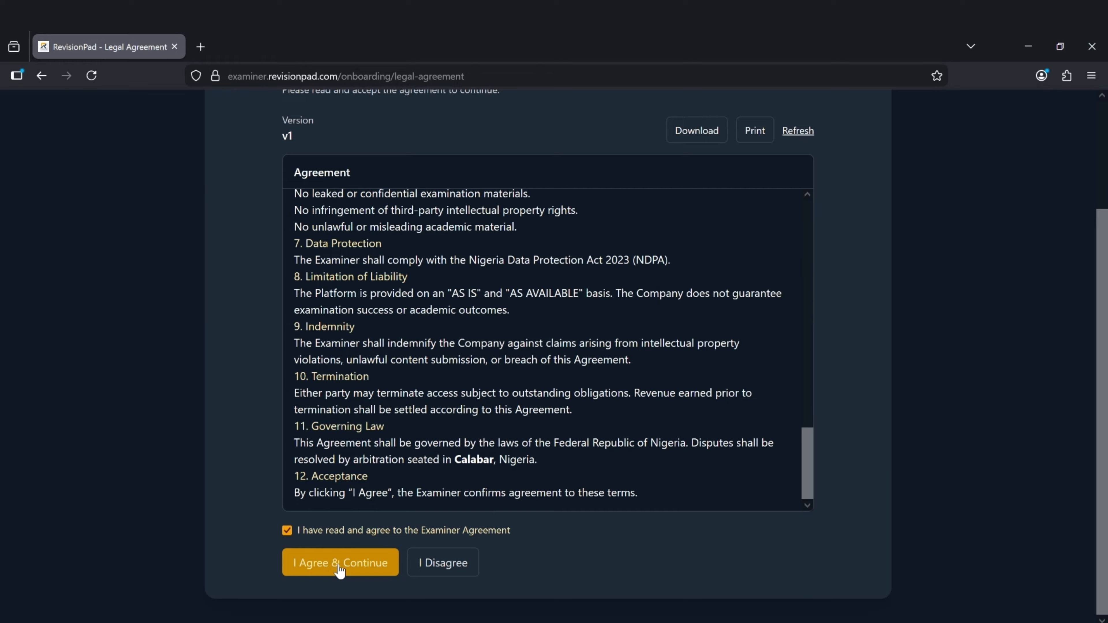
pyautogui.click(348, 567)
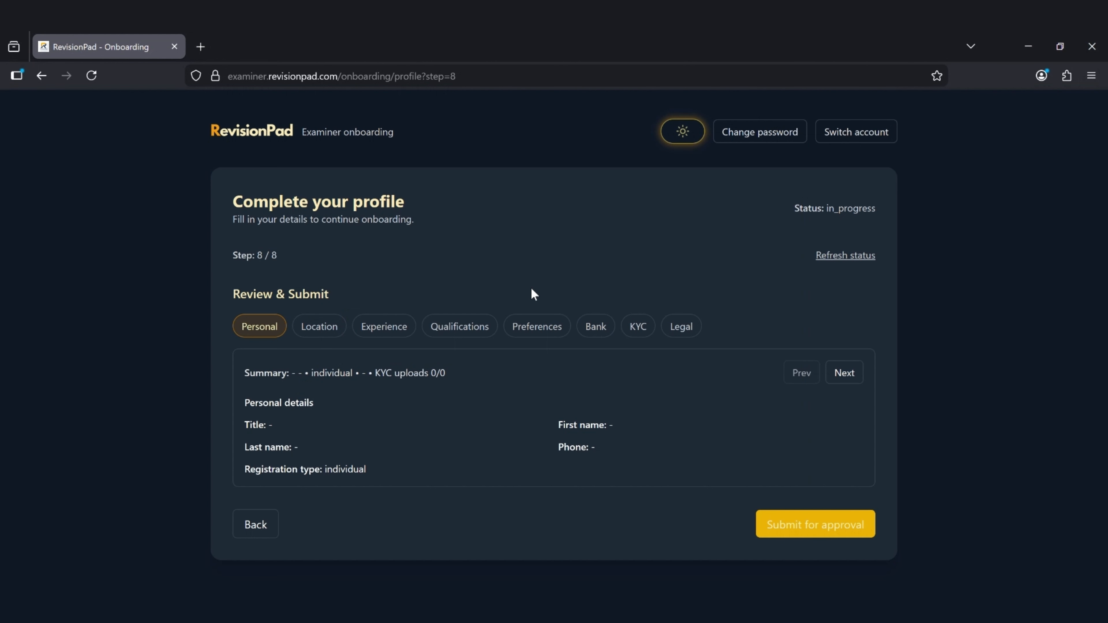
# Review the Location and Experience details, then submit the profile for admin approval
pyautogui.click(320, 332)
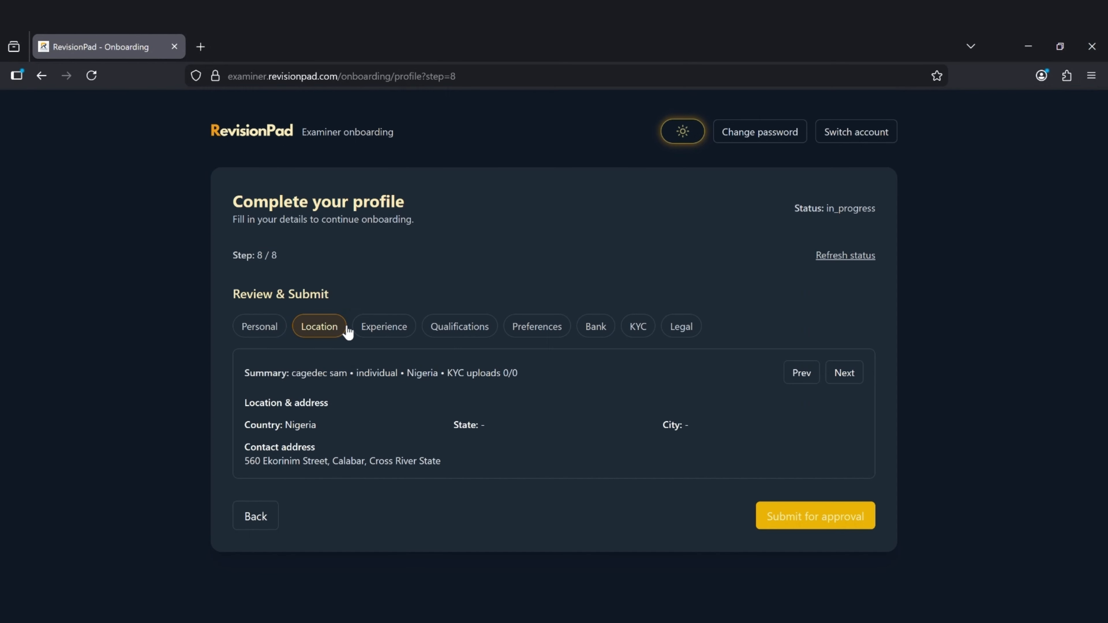
pyautogui.click(386, 333)
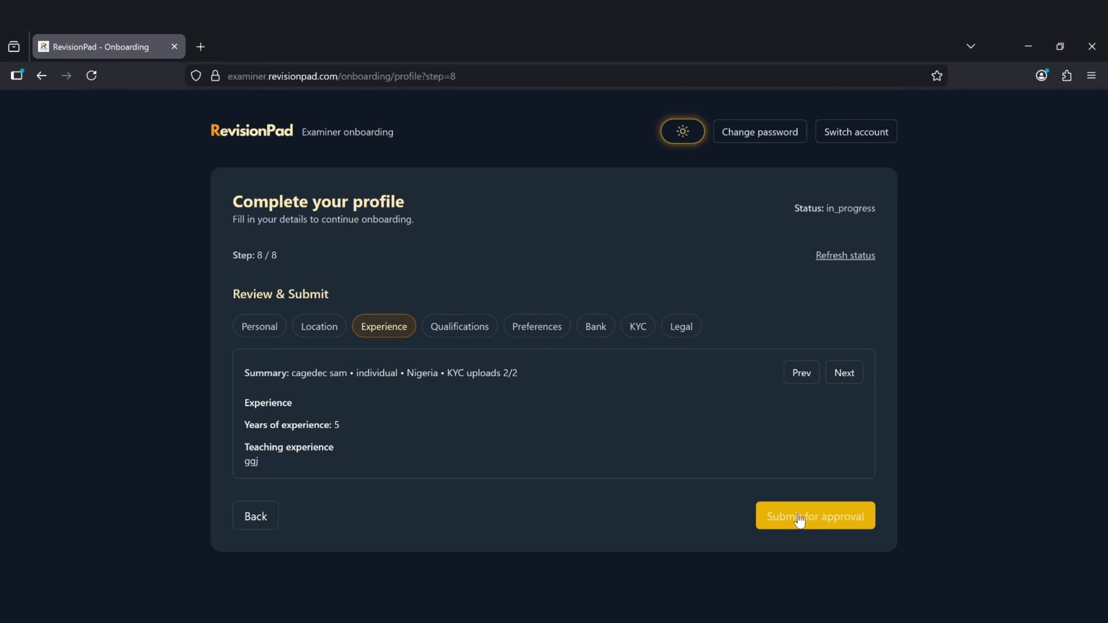
pyautogui.click(833, 524)
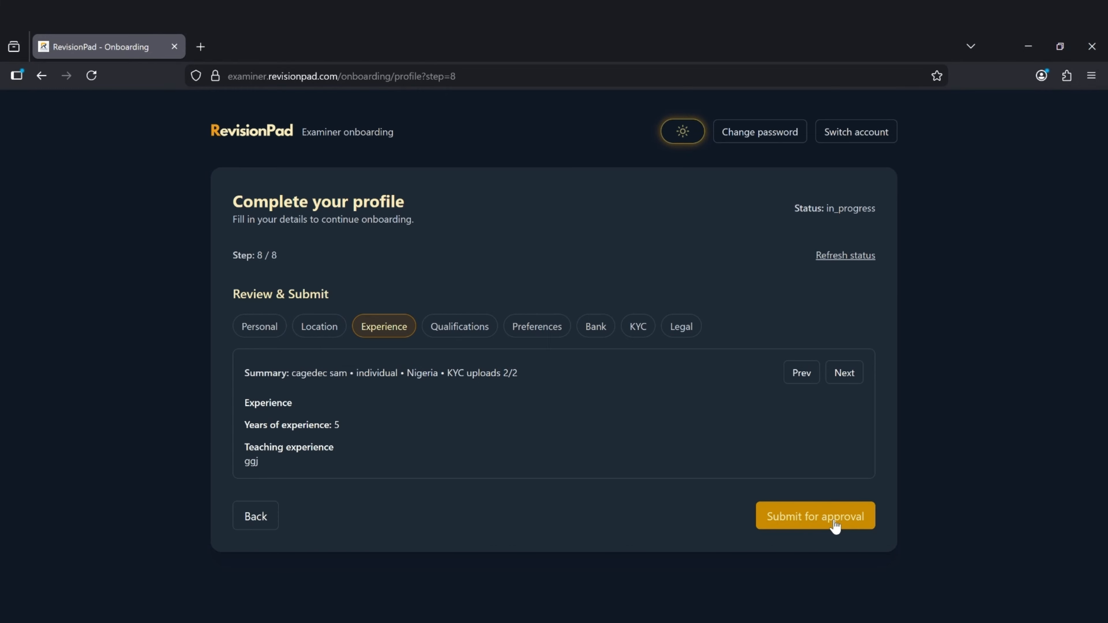
pyautogui.click(833, 520)
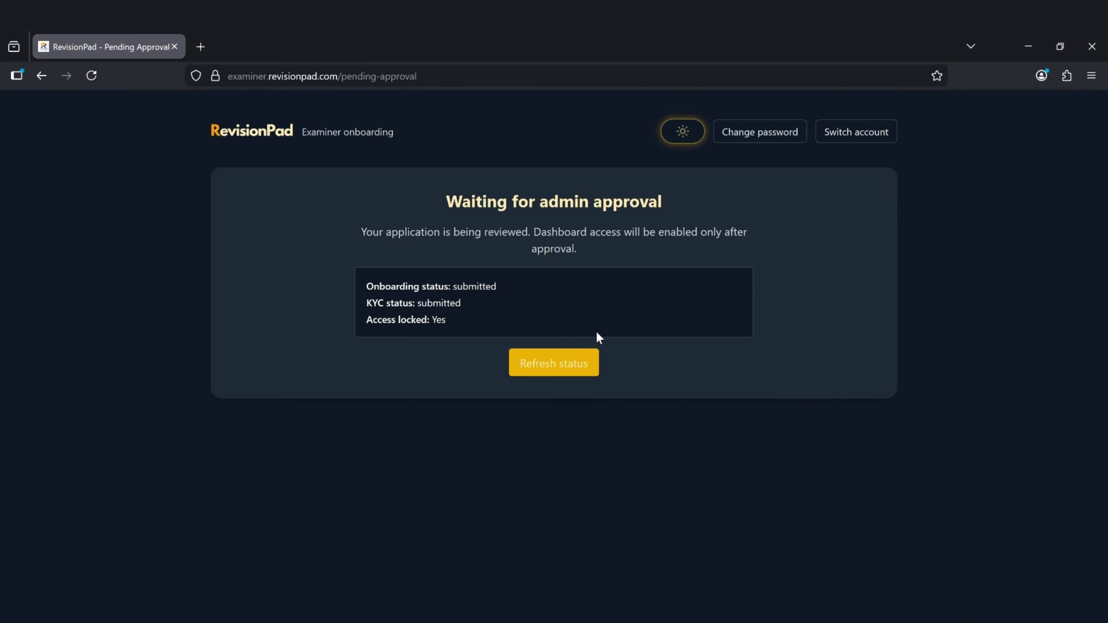
# Refresh the pending approval status
pyautogui.click(558, 368)
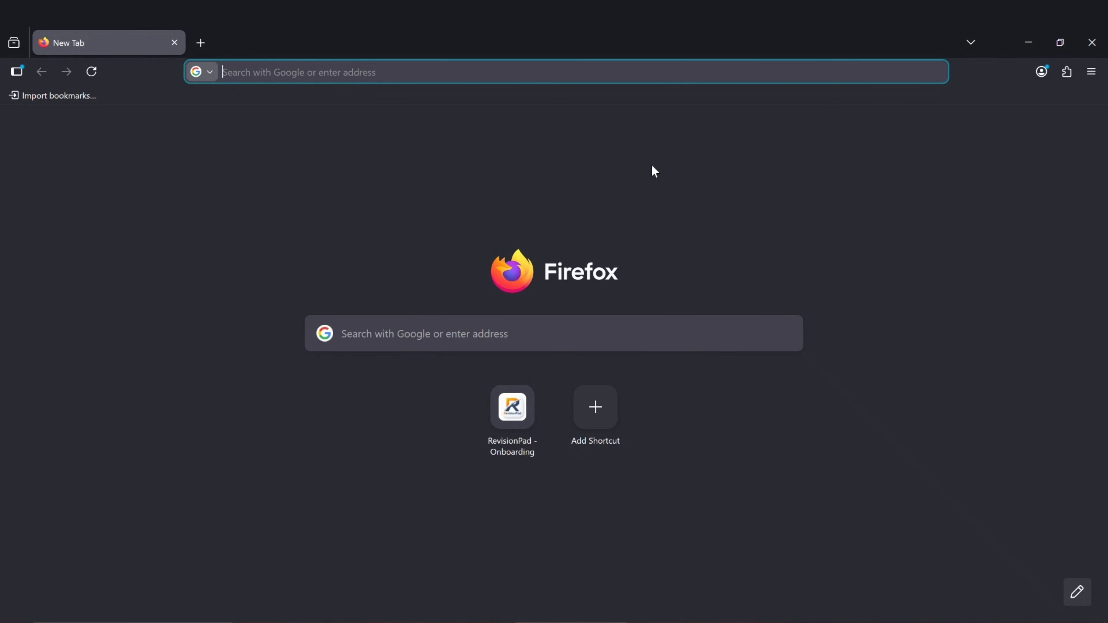
# Load examiner.revisionpad.com in the browser address bar
pyautogui.write('examine')
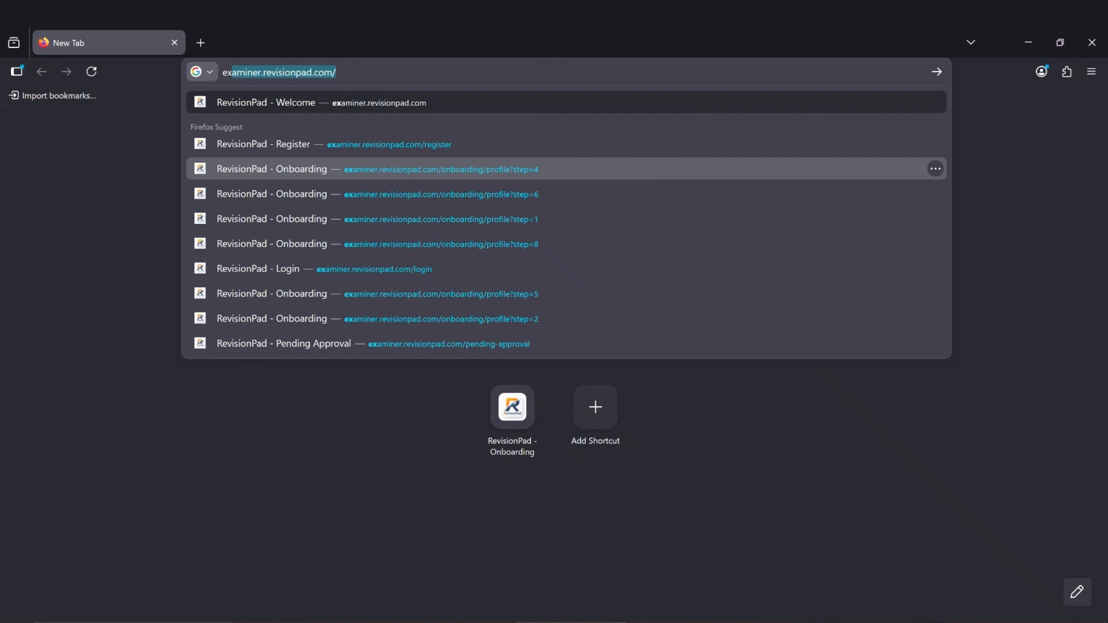
pyautogui.write('r')
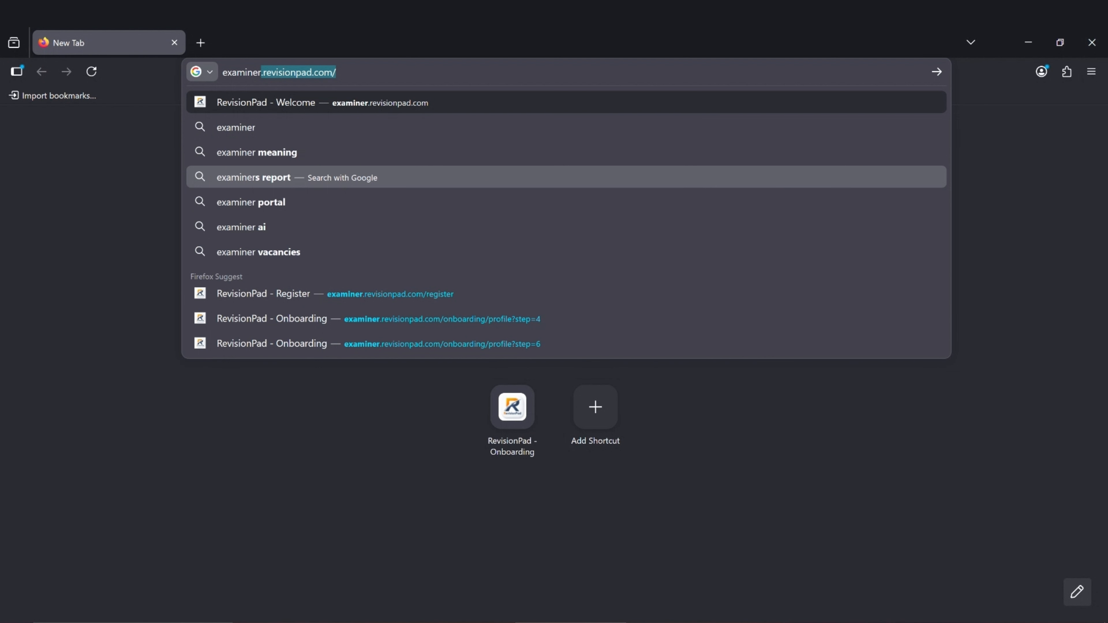
pyautogui.write('.revis')
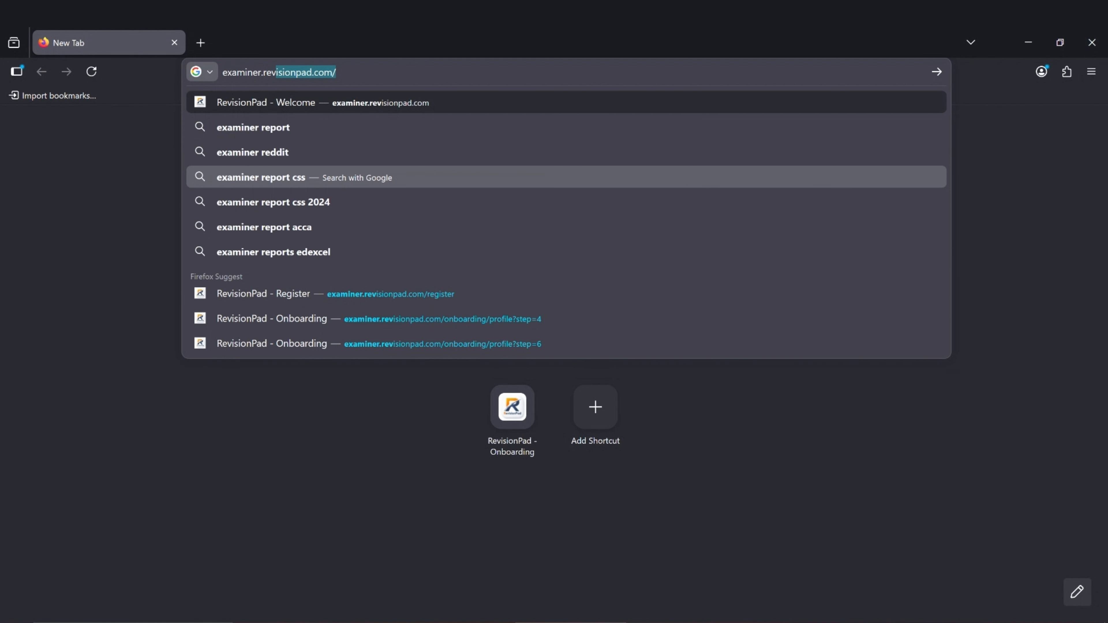
pyautogui.write('ionpad')
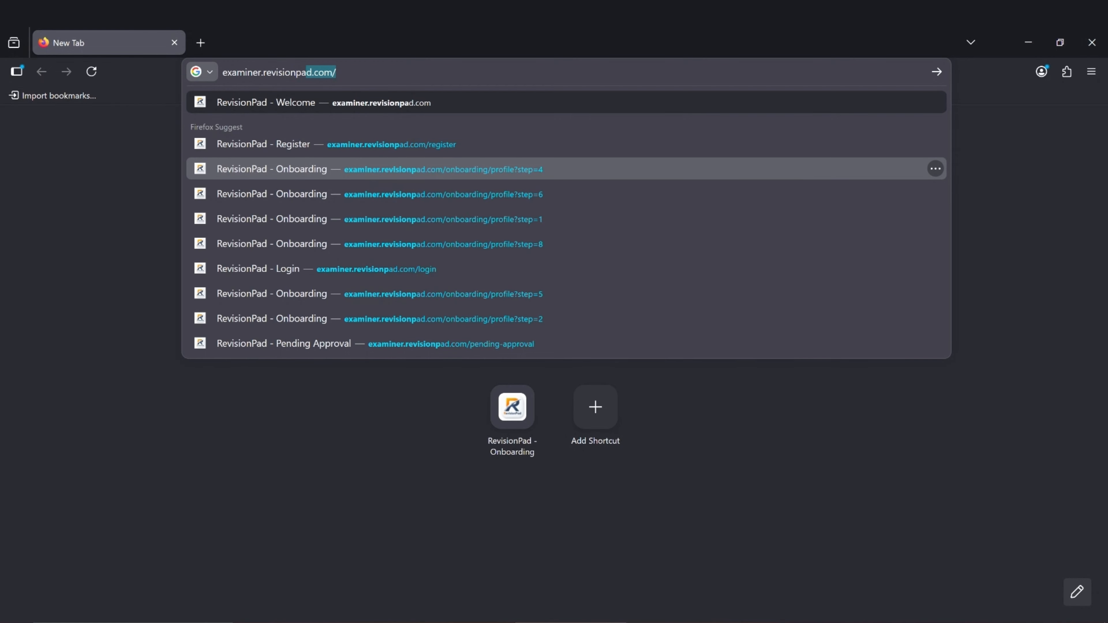
pyautogui.write('.com/')
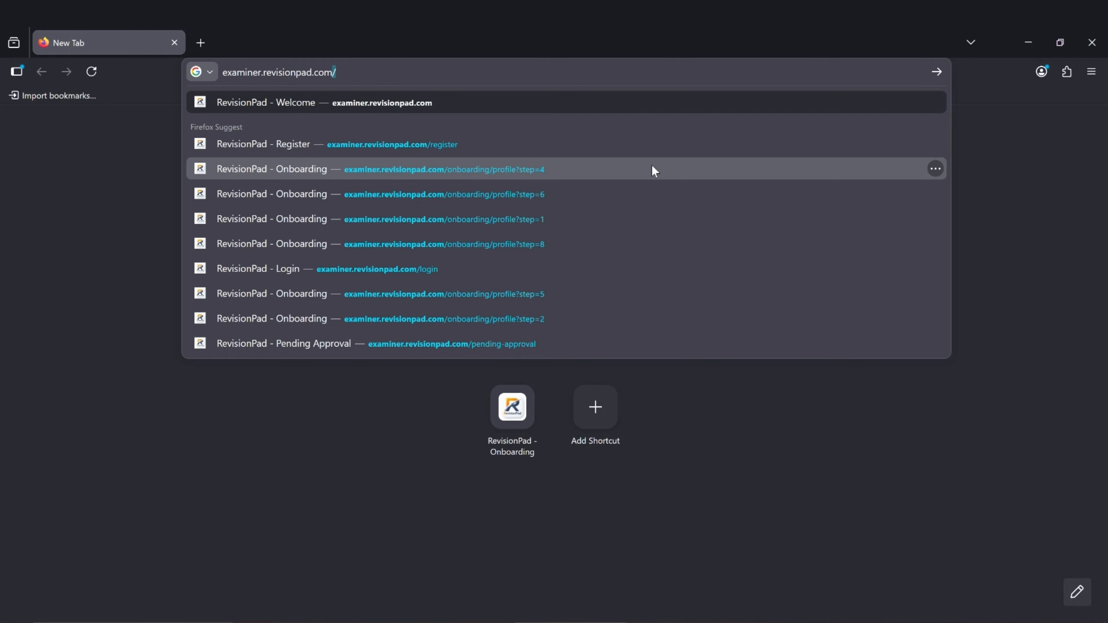
pyautogui.press('Return')
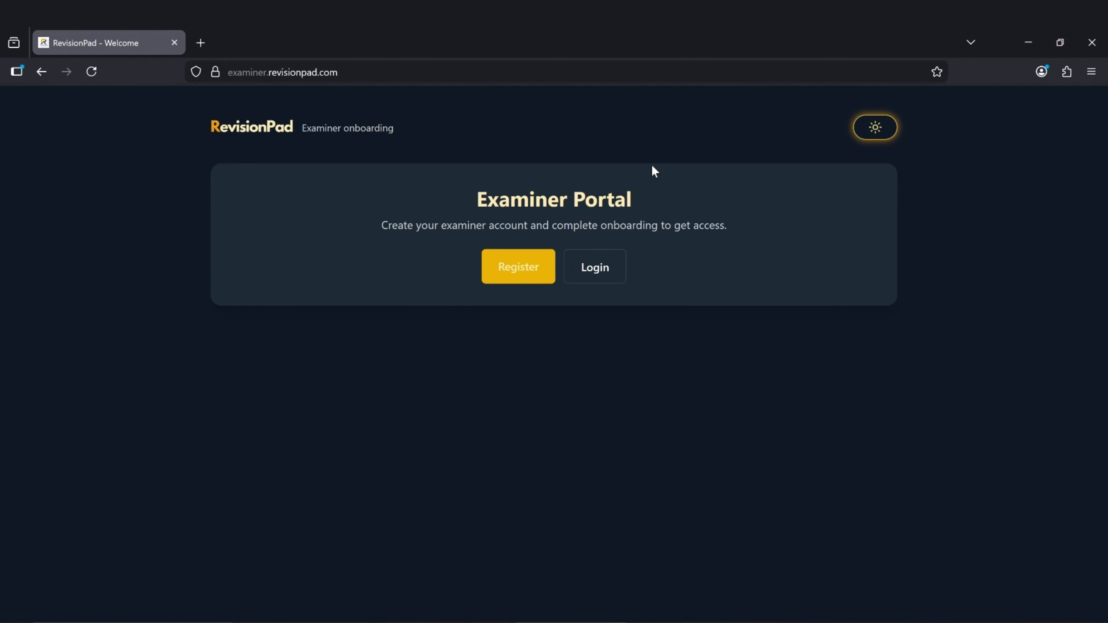
# Open the registration form and enter the new username and email address
pyautogui.click(523, 275)
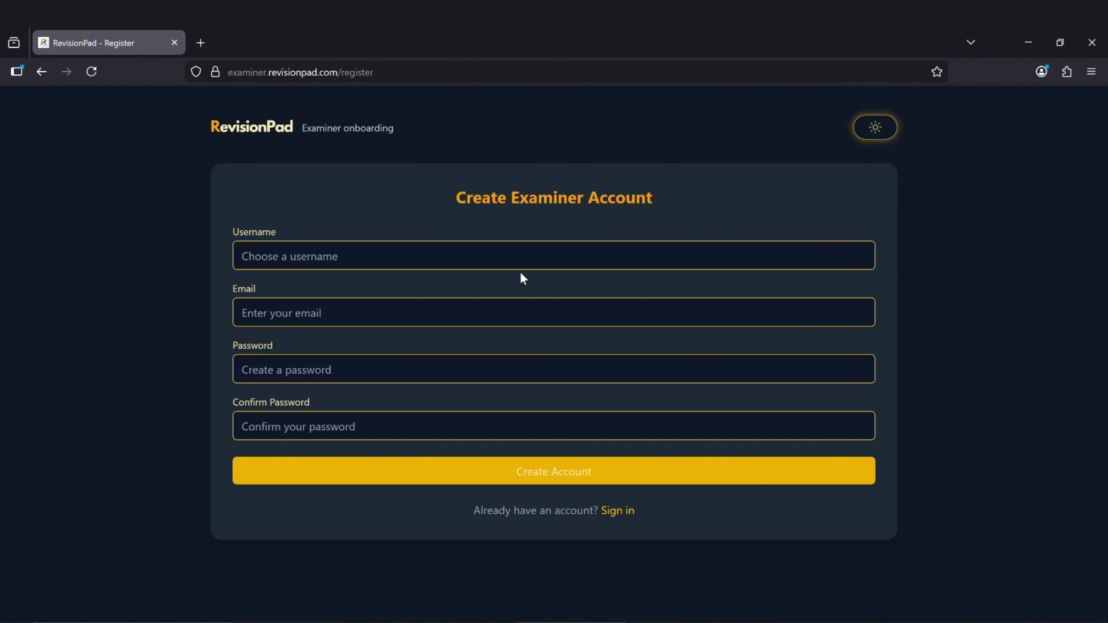
pyautogui.click(457, 260)
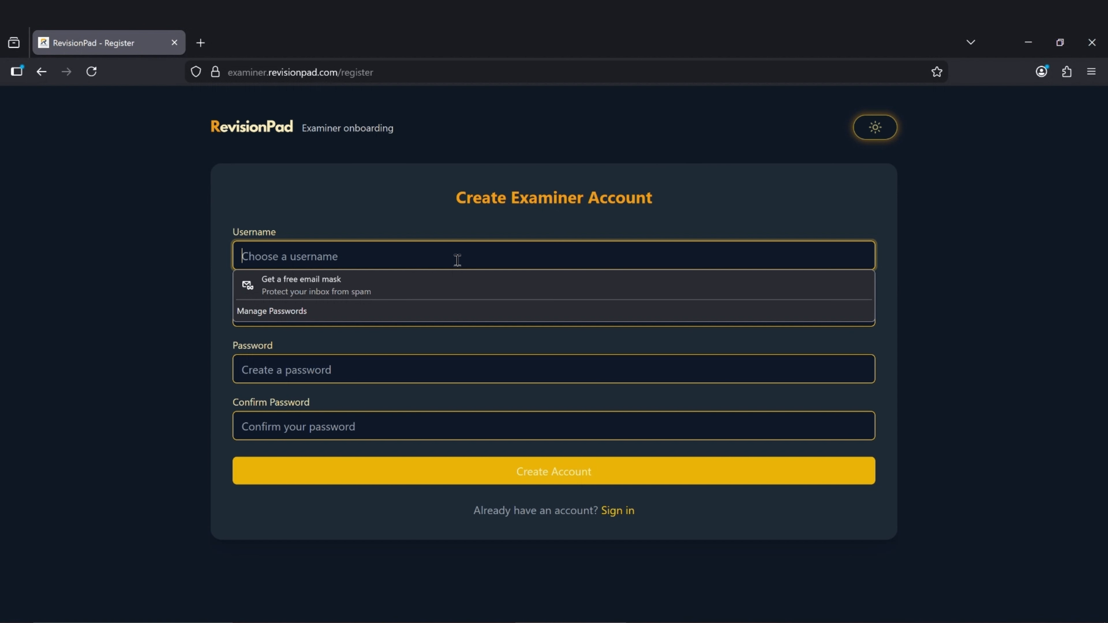
pyautogui.write('peda')
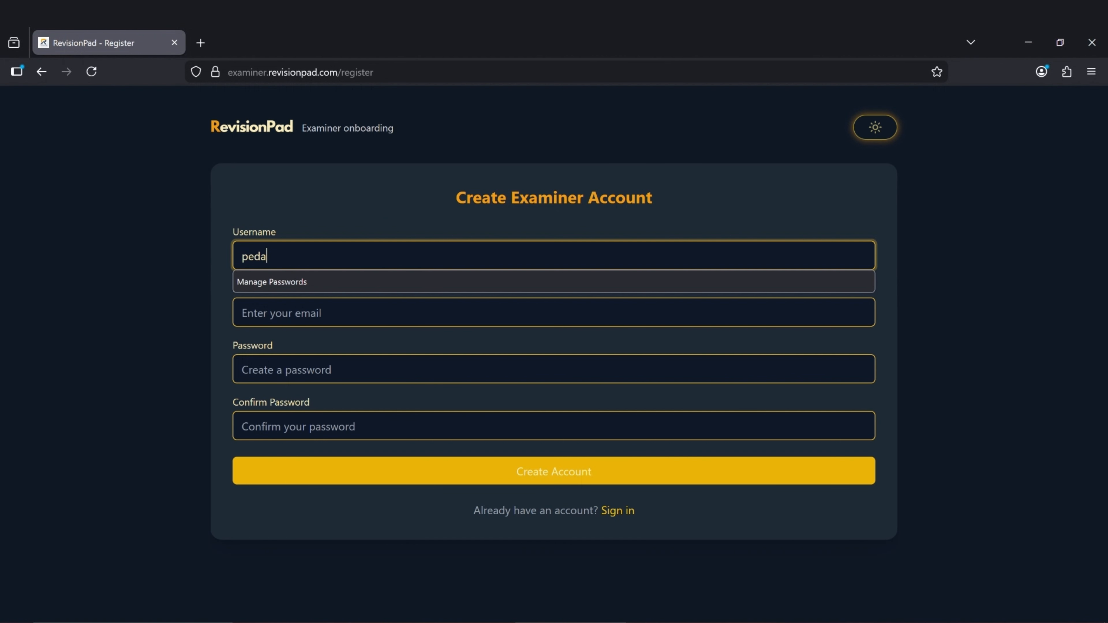
pyautogui.click(378, 319)
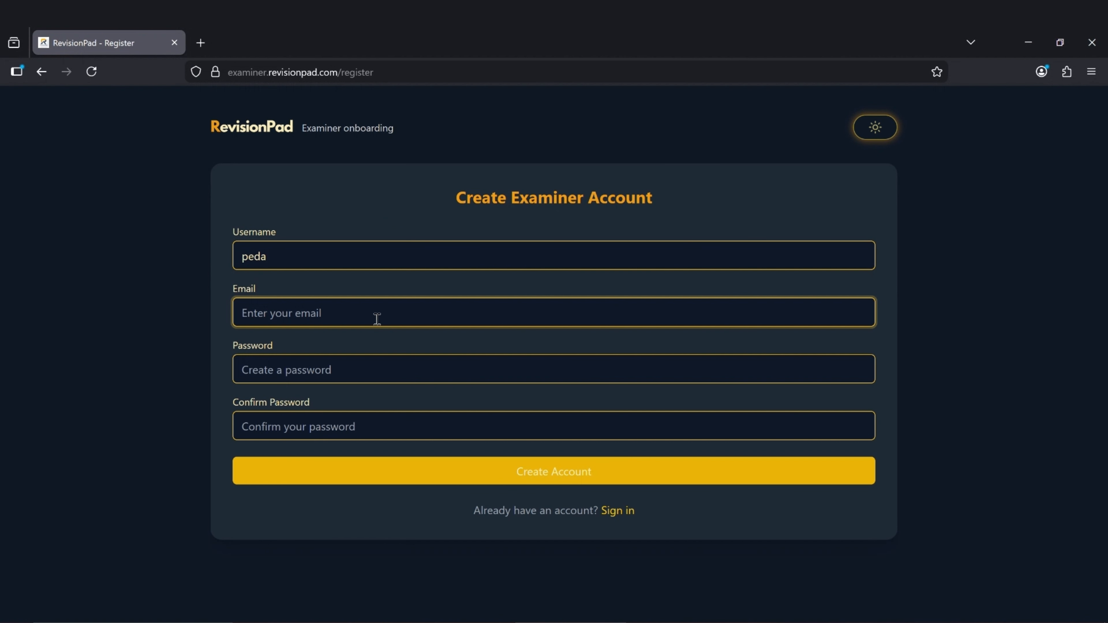
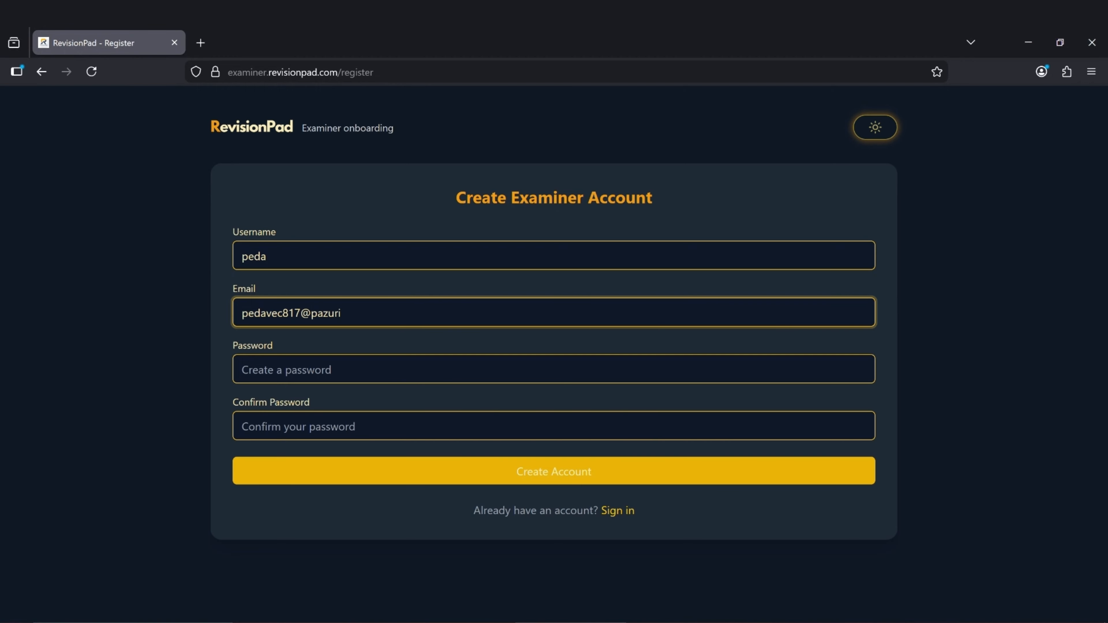
# Enter and confirm the password, create the account, and decline saving the password
pyautogui.click(320, 371)
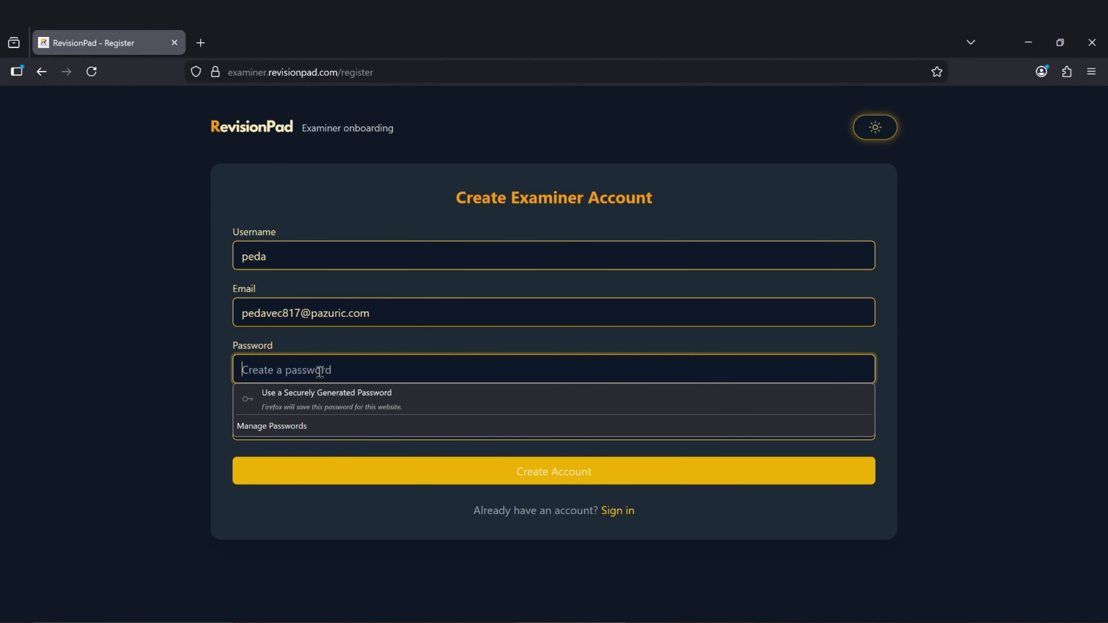
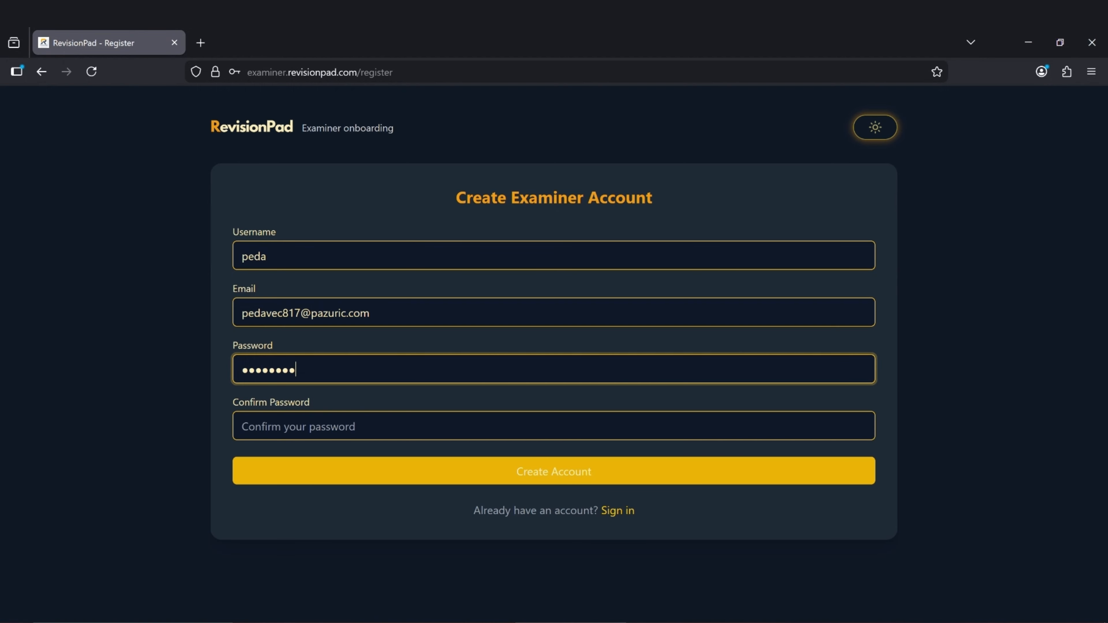
pyautogui.press('Tab')
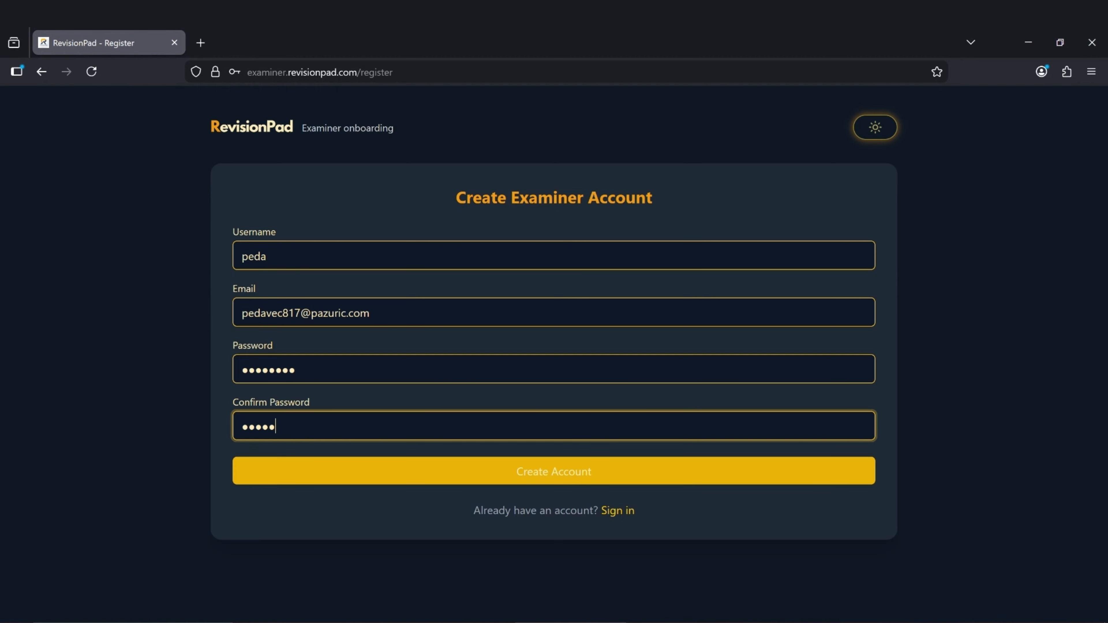
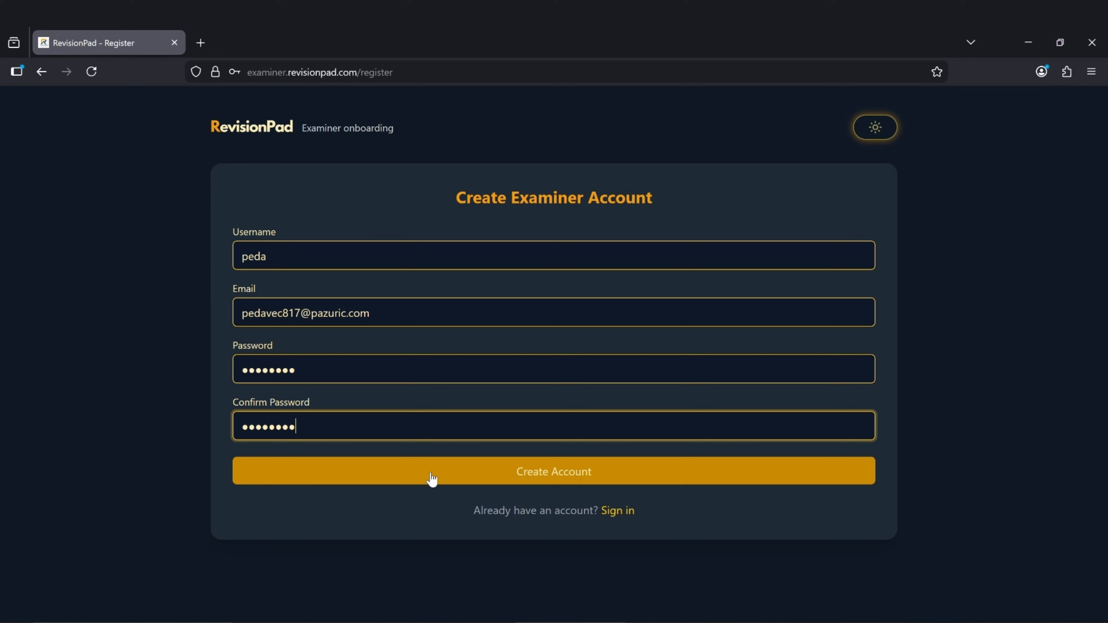
pyautogui.click(431, 476)
pyautogui.click(433, 213)
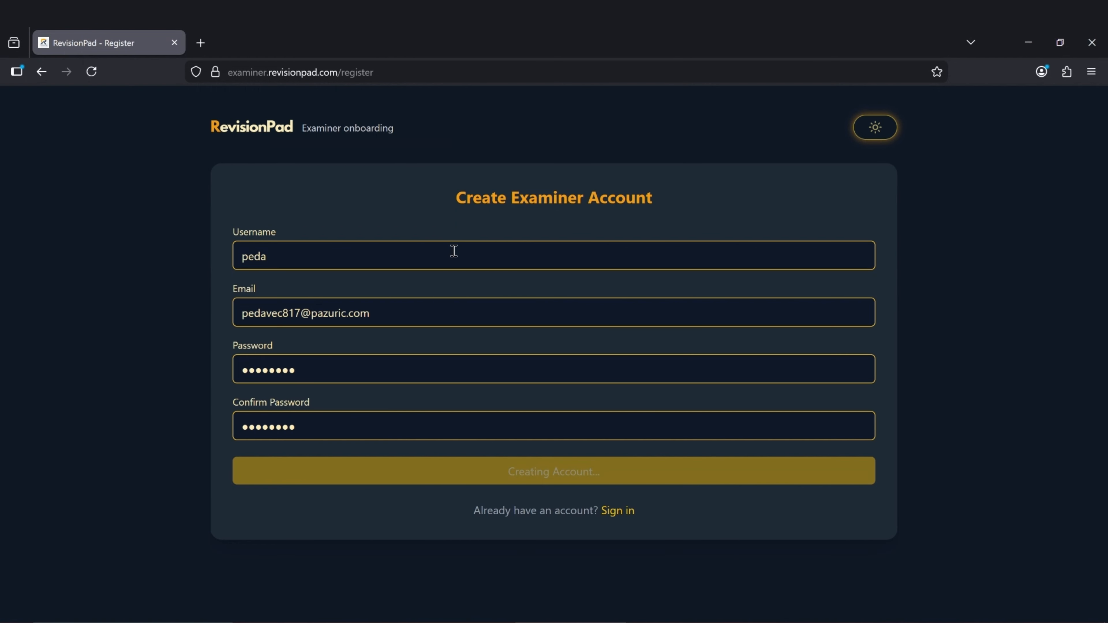
# Verify the email with the six-digit code, then sign in with the account password
pyautogui.click(565, 305)
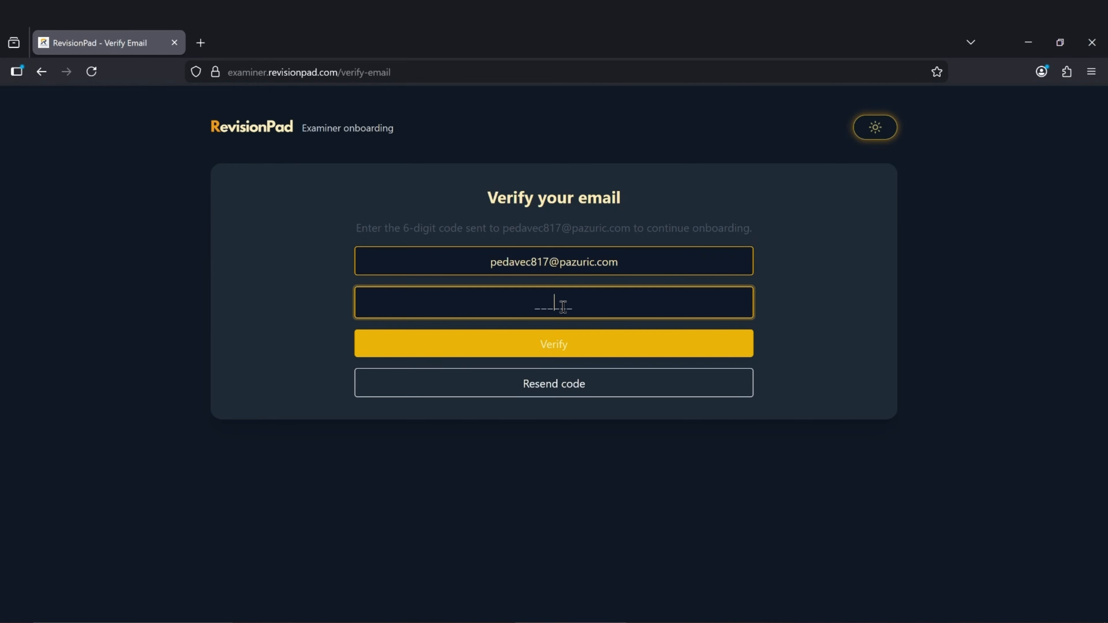
pyautogui.click(521, 344)
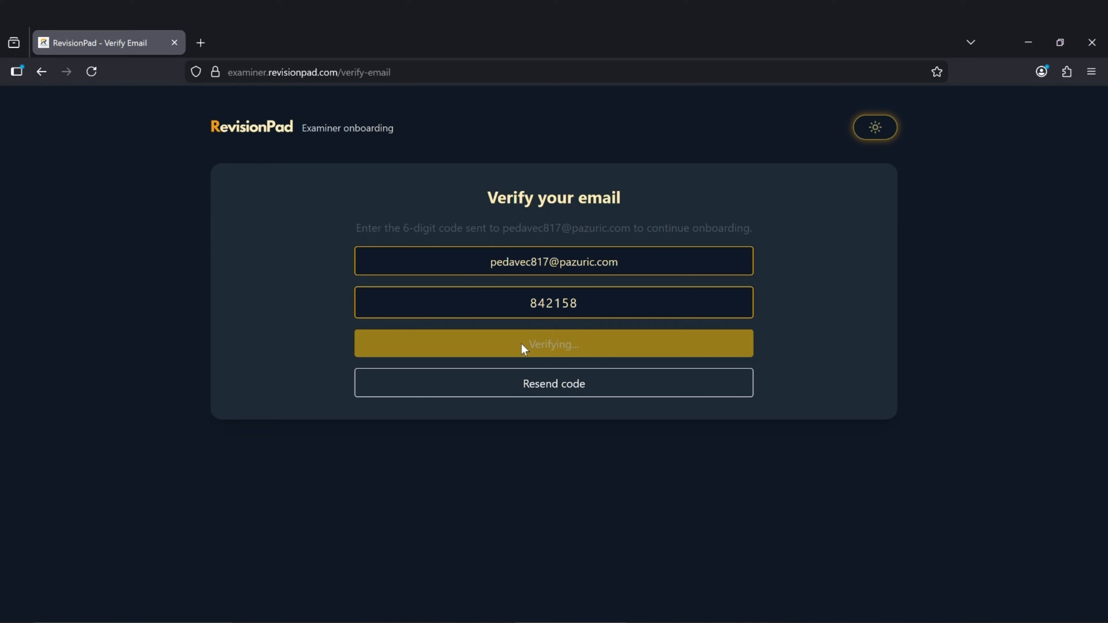
pyautogui.click(385, 321)
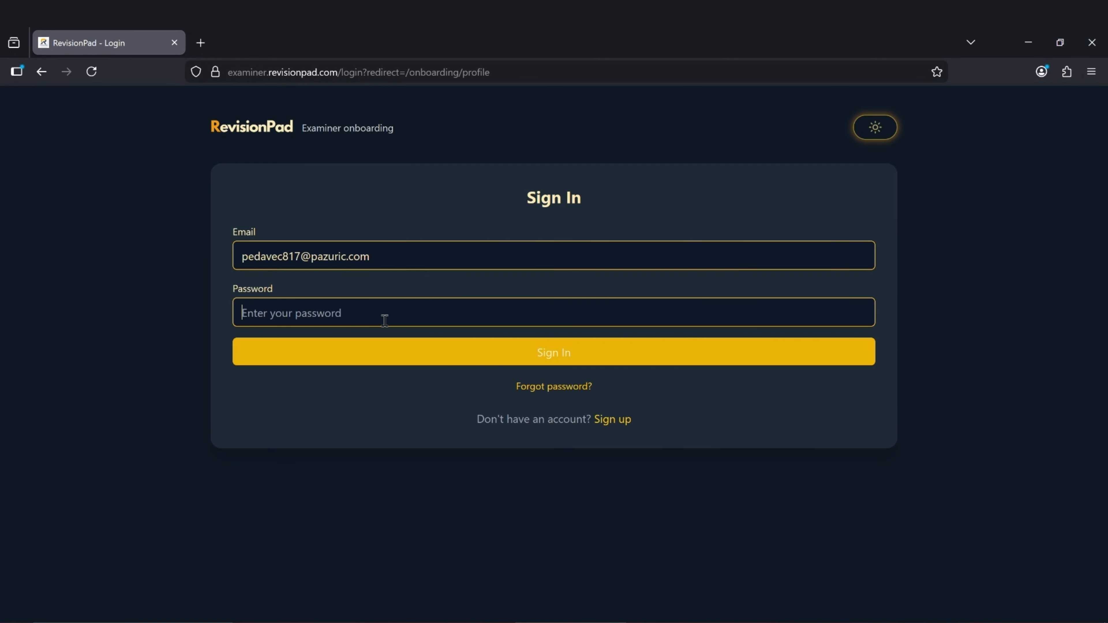
pyautogui.write('•••••••')
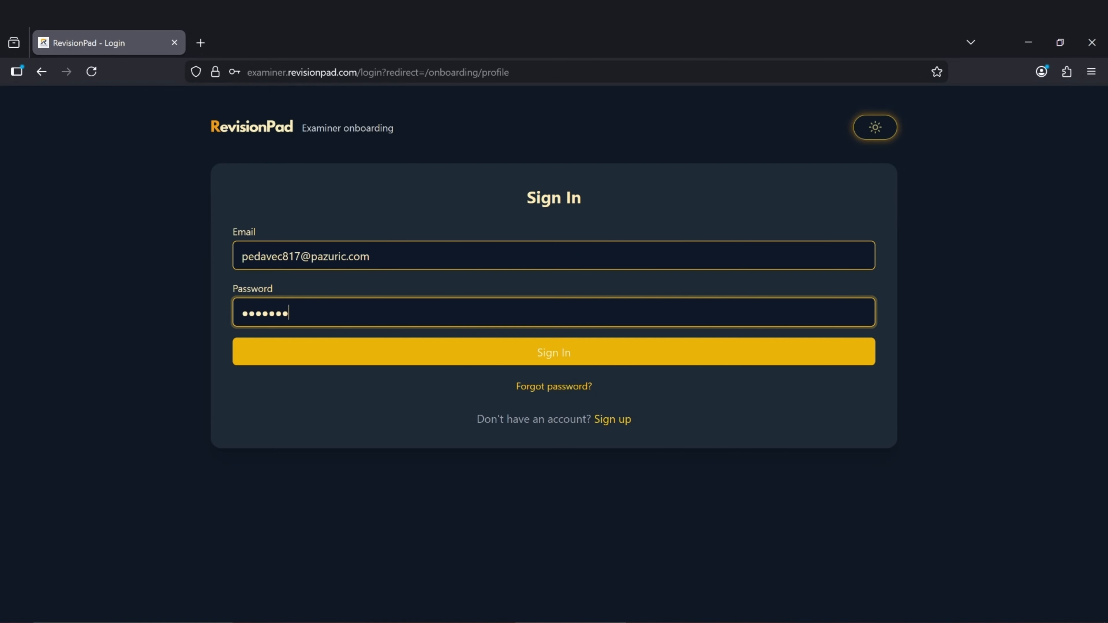
pyautogui.write('•')
pyautogui.click(425, 353)
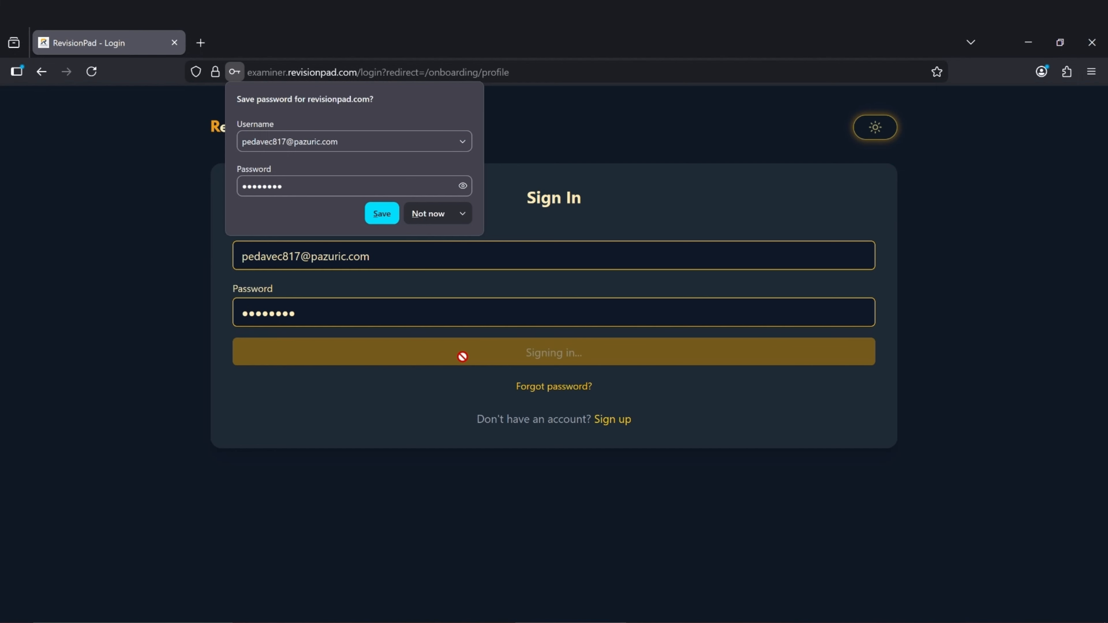
pyautogui.click(424, 213)
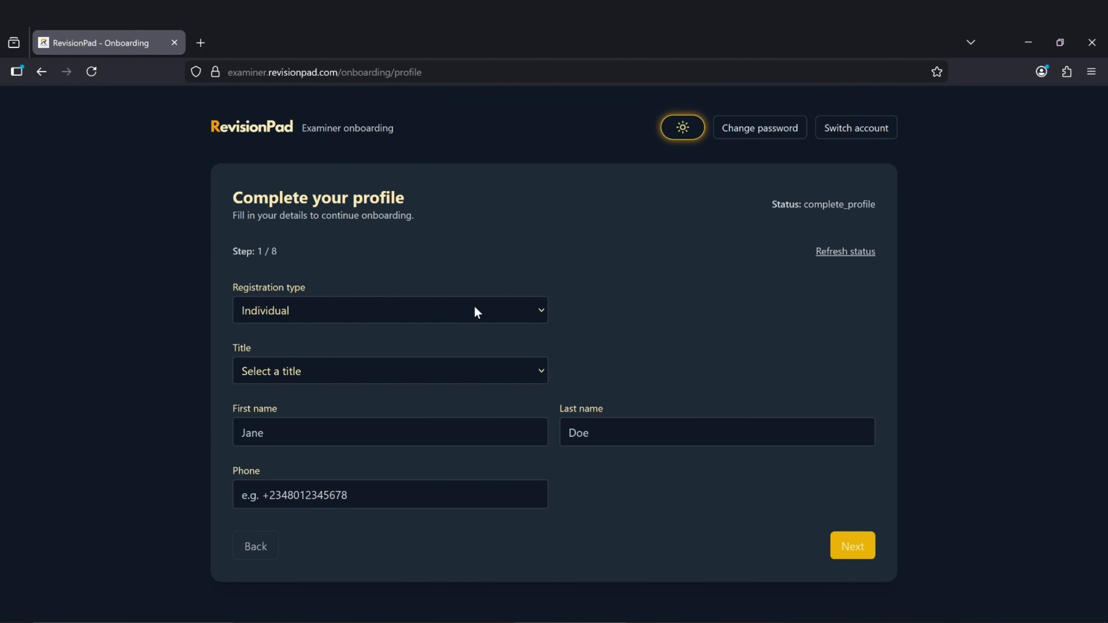
# Set the registration type to Institution
pyautogui.click(425, 312)
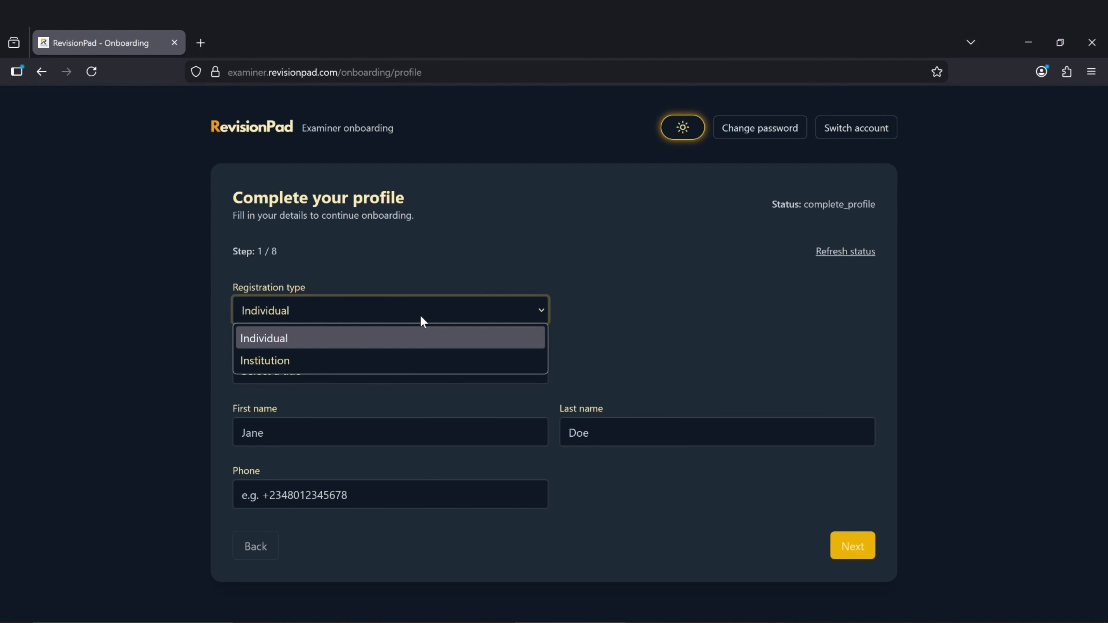
pyautogui.click(387, 361)
pyautogui.click(317, 384)
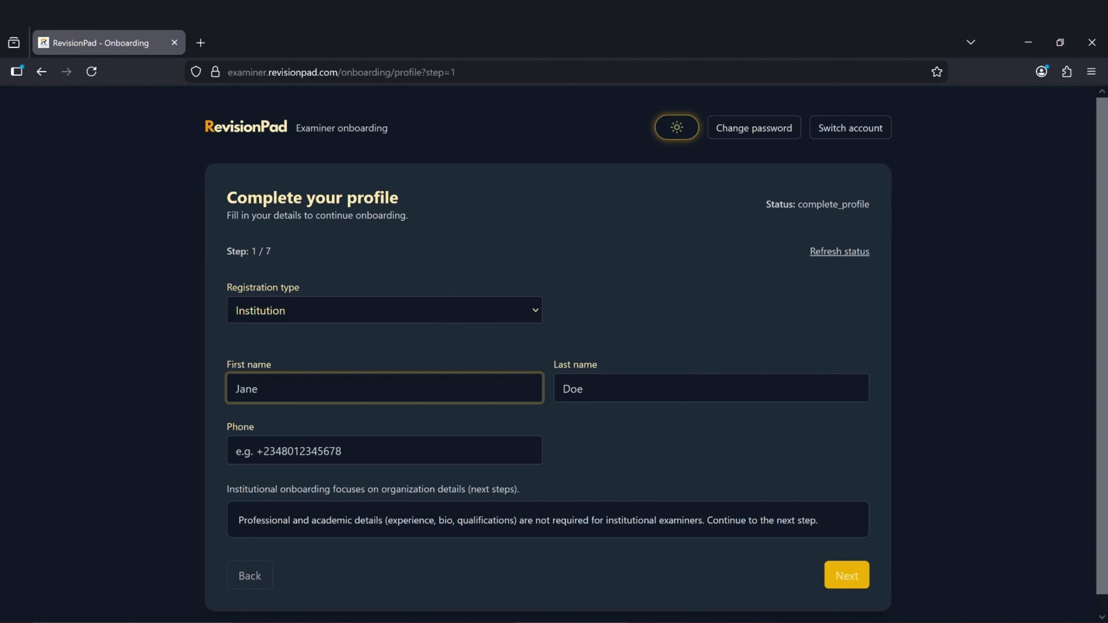
# Fill in the examiner's first name, last name and phone number, then continue
pyautogui.hotkey('ctrl', 'a')
pyautogui.write('peda')
pyautogui.click(613, 381)
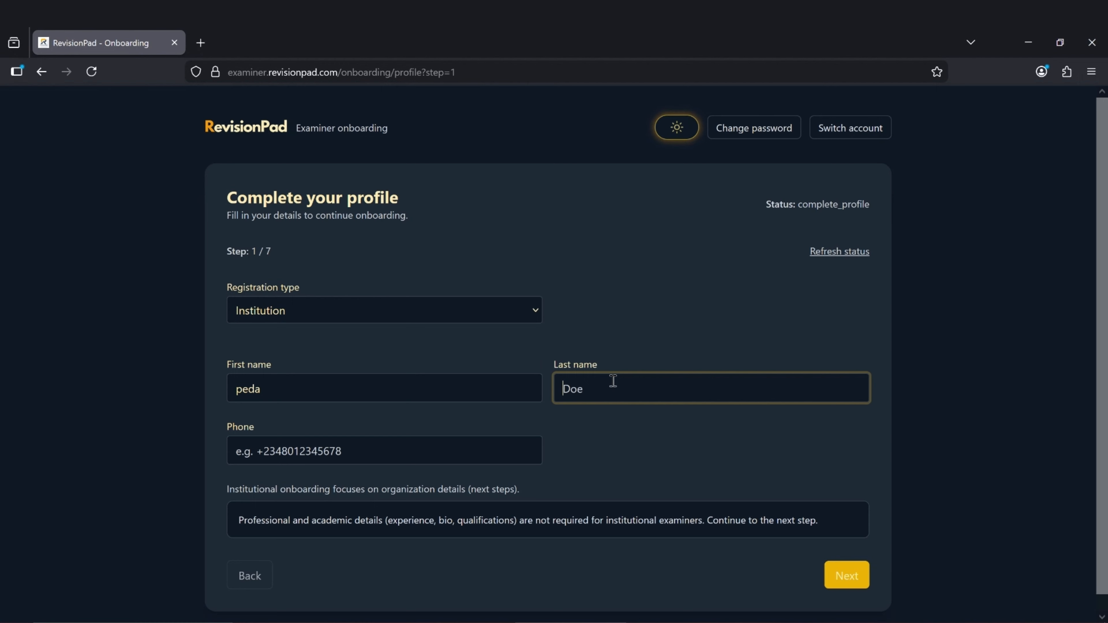
pyautogui.write('sam')
pyautogui.click(321, 462)
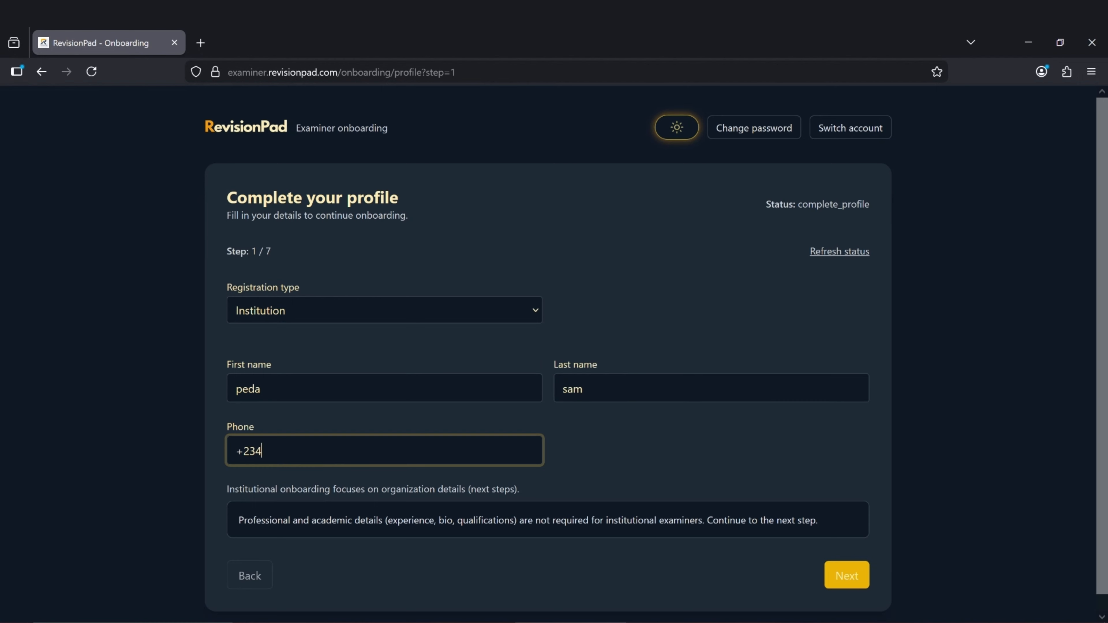
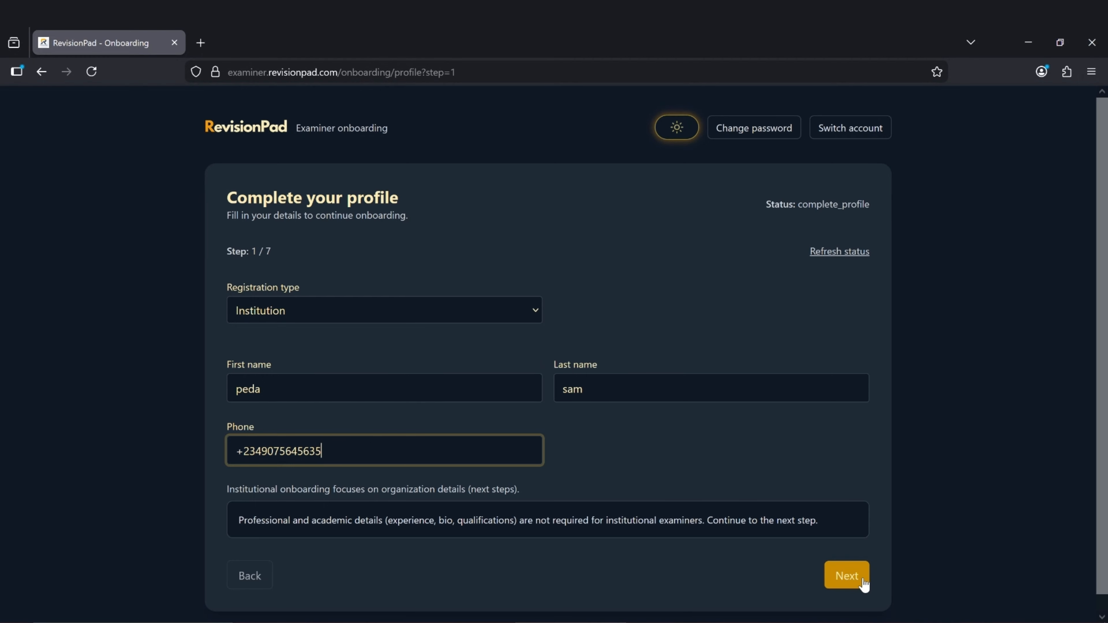
pyautogui.click(846, 576)
# Set the location to Nigeria, Adamawa state, Hong city
pyautogui.click(356, 349)
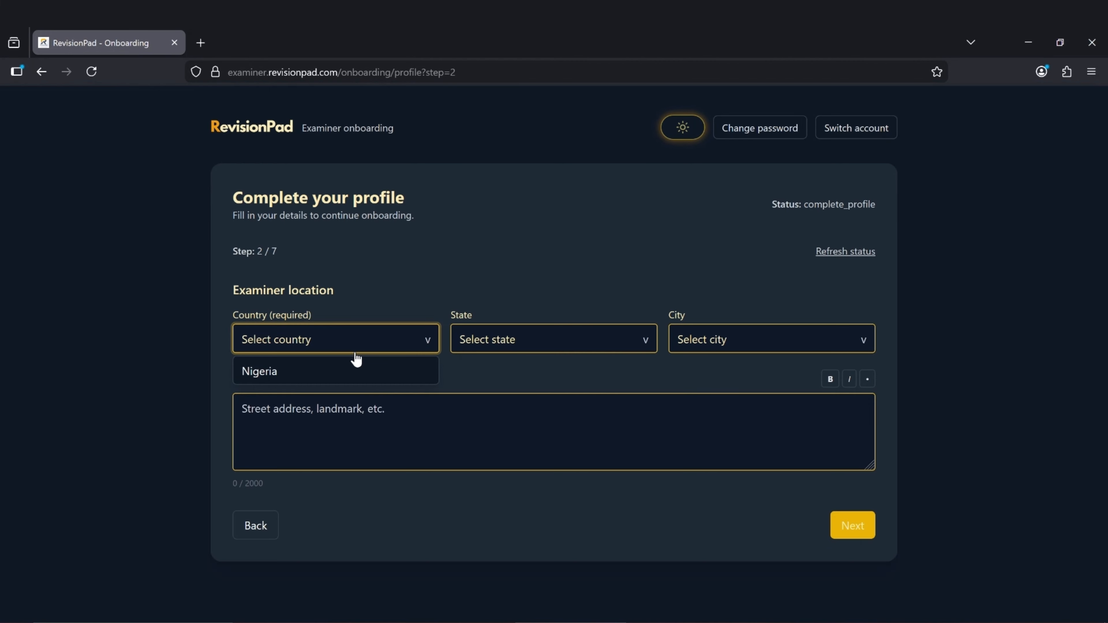
pyautogui.click(356, 365)
pyautogui.click(544, 344)
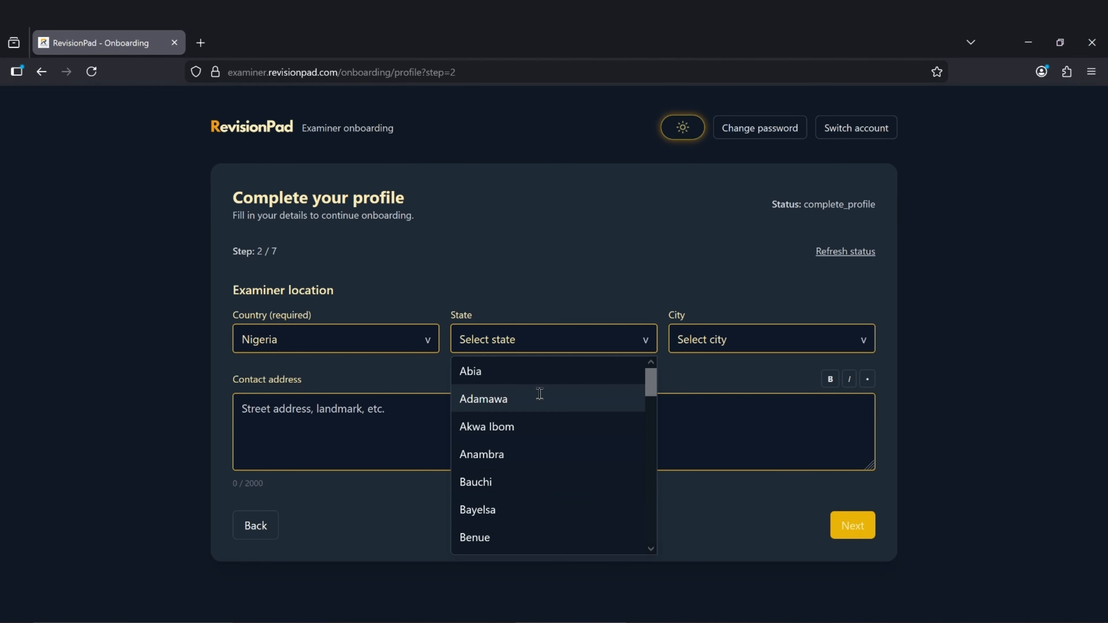
pyautogui.click(540, 398)
pyautogui.click(742, 339)
pyautogui.click(734, 427)
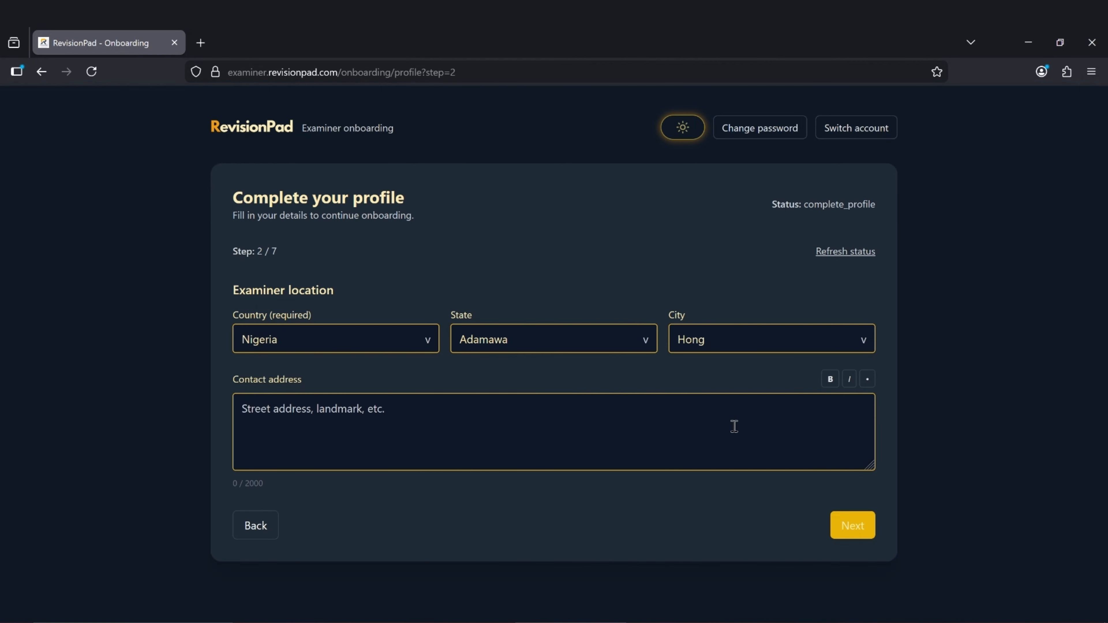
# Keep Adamawa as the state and start typing the contact address '45 hong street'
pyautogui.click(431, 425)
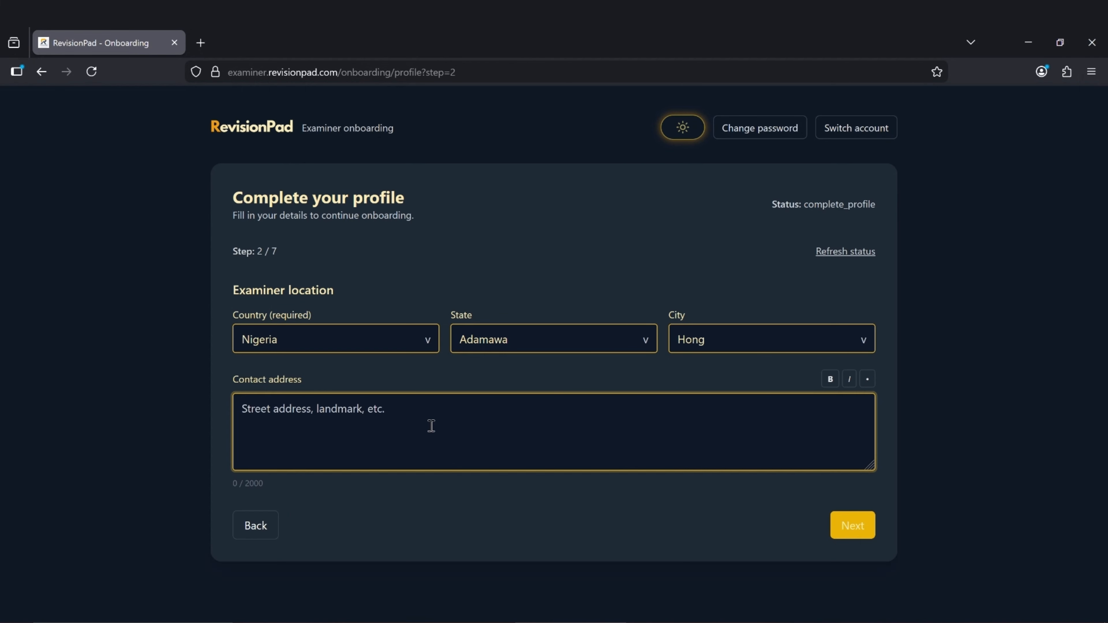
pyautogui.click(537, 340)
pyautogui.scroll(-6, 532, 414)
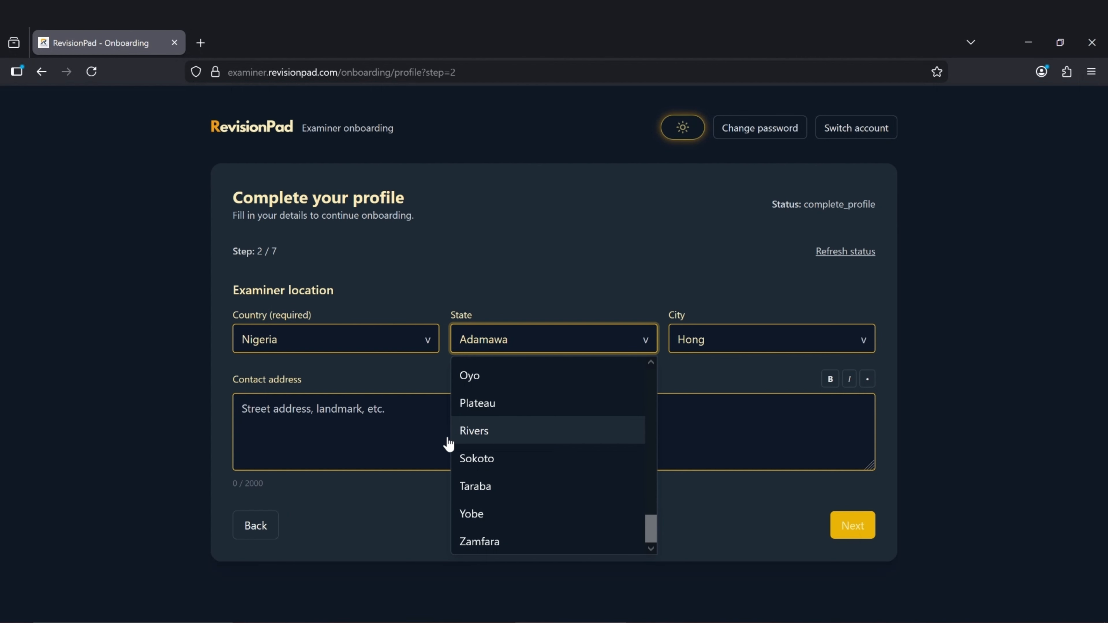
pyautogui.scroll(8, 555, 462)
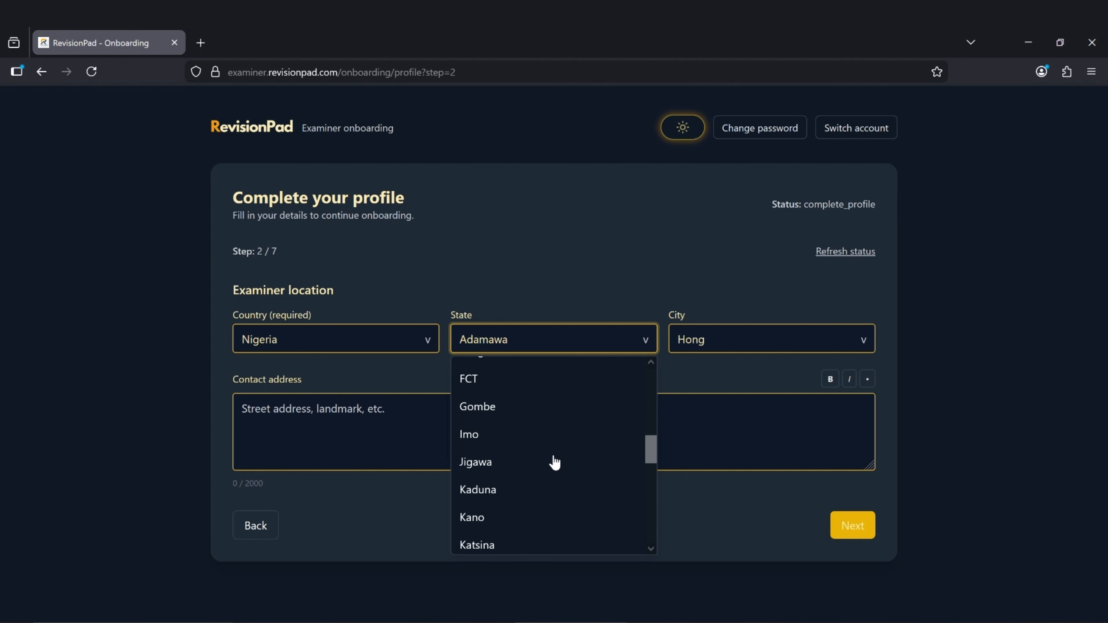
pyautogui.scroll(5, 553, 461)
pyautogui.click(395, 424)
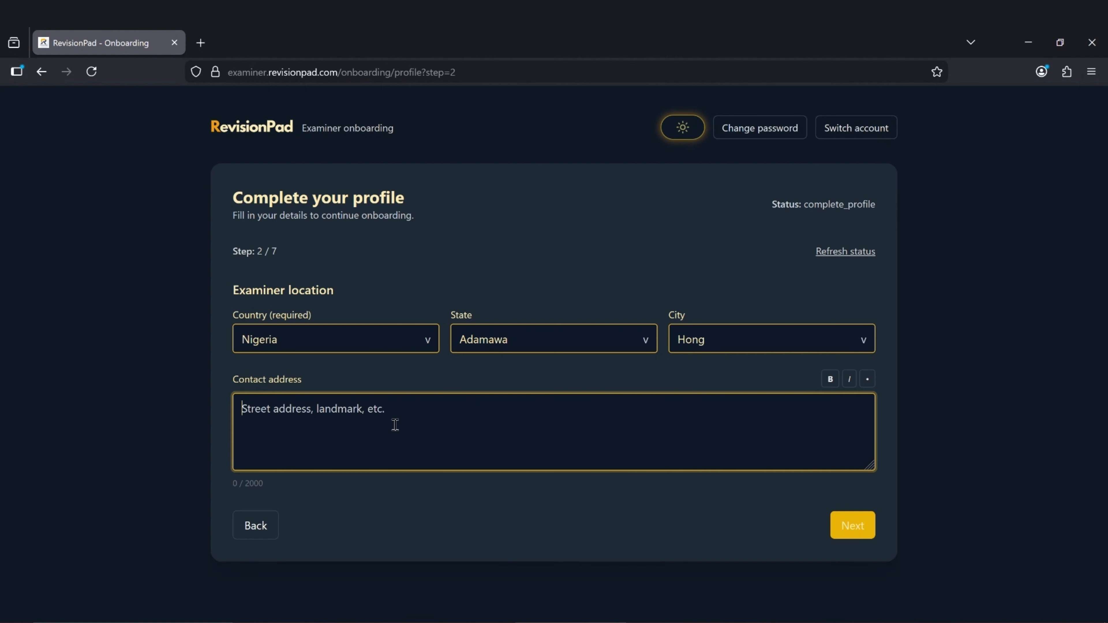
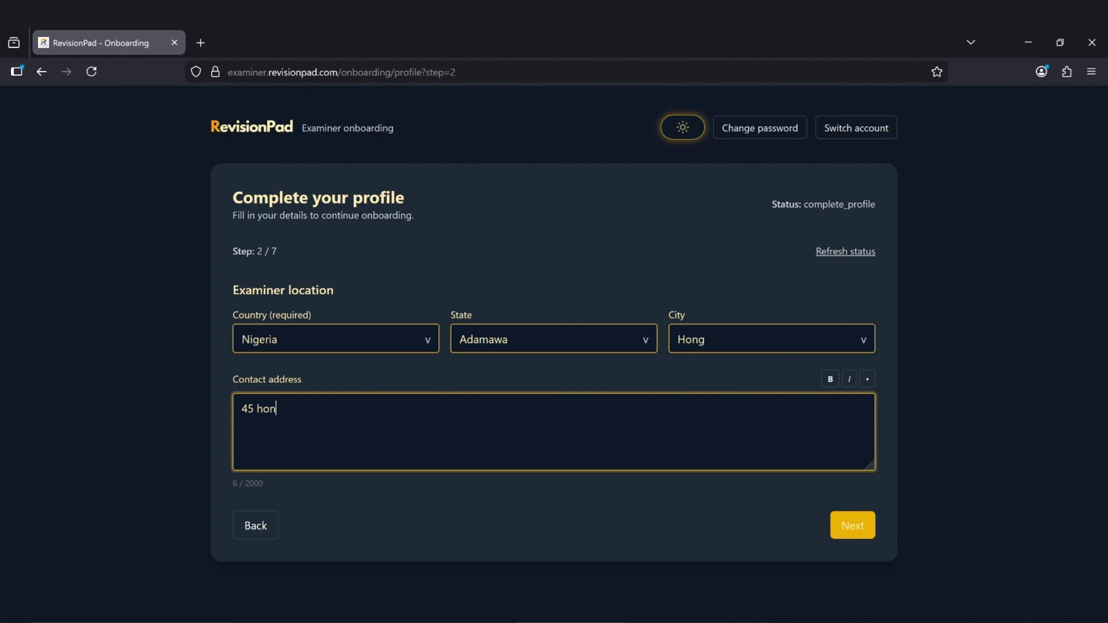
# Finish the address, then enter organization 'top peace high' of type 'secondary school'
pyautogui.write('reet')
pyautogui.click(847, 527)
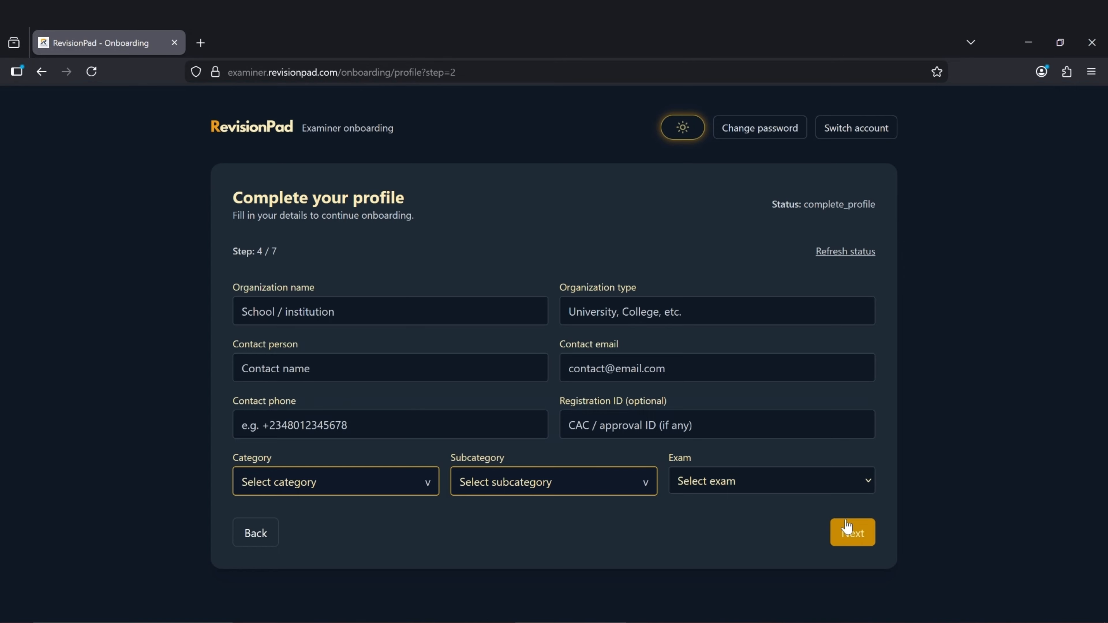
pyautogui.click(408, 315)
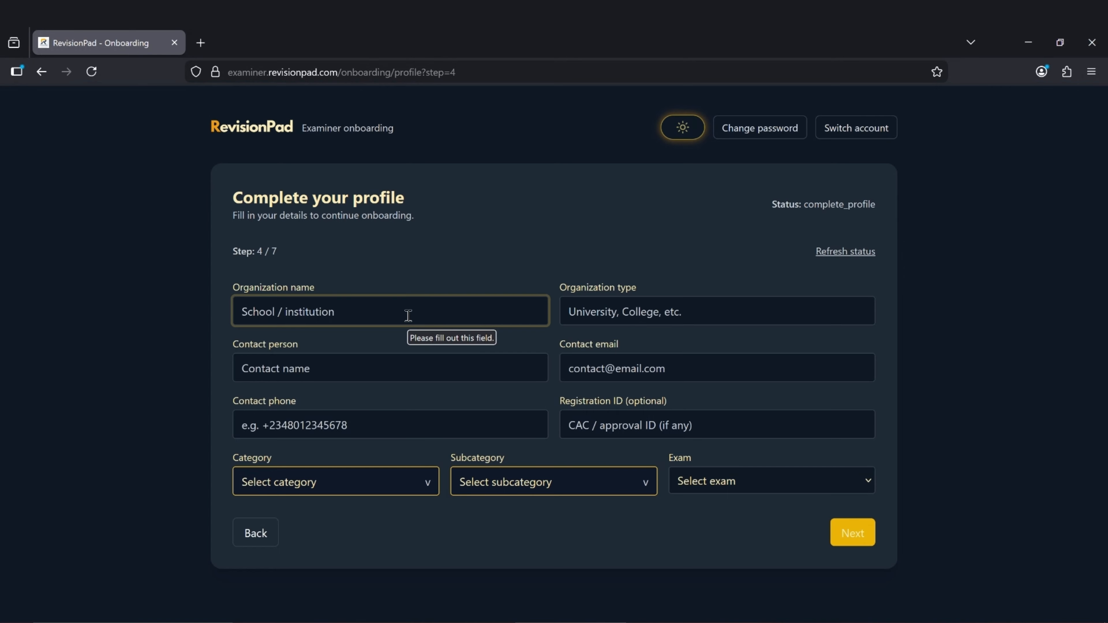
pyautogui.write('top peace hgh')
pyautogui.press('BackSpace')
pyautogui.press('BackSpace')
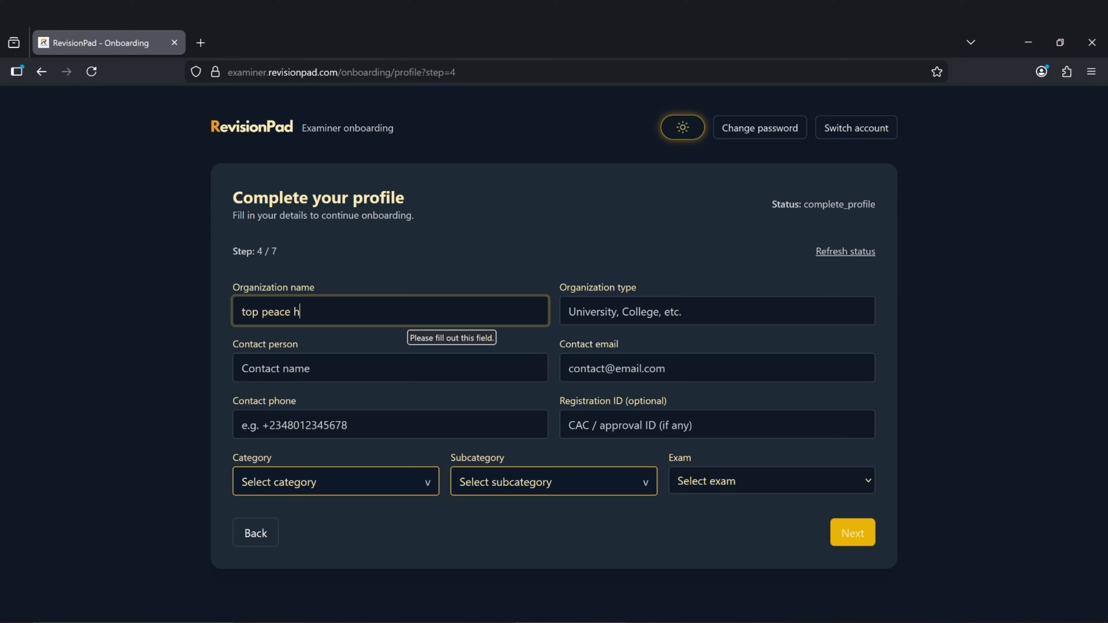
pyautogui.write('igh')
pyautogui.click(626, 314)
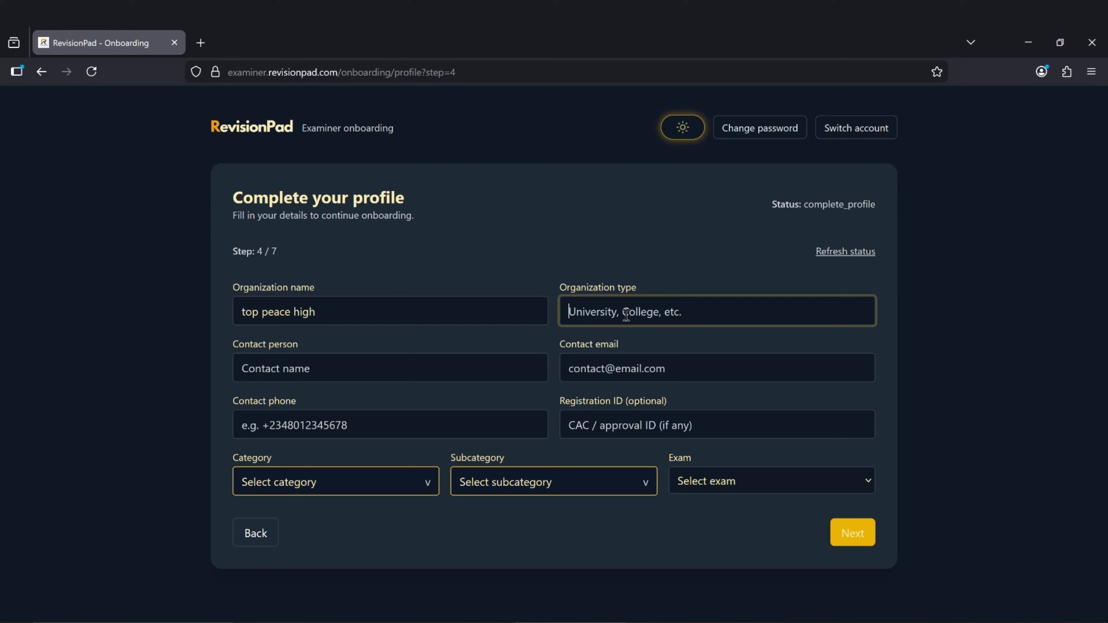
pyautogui.write('secon')
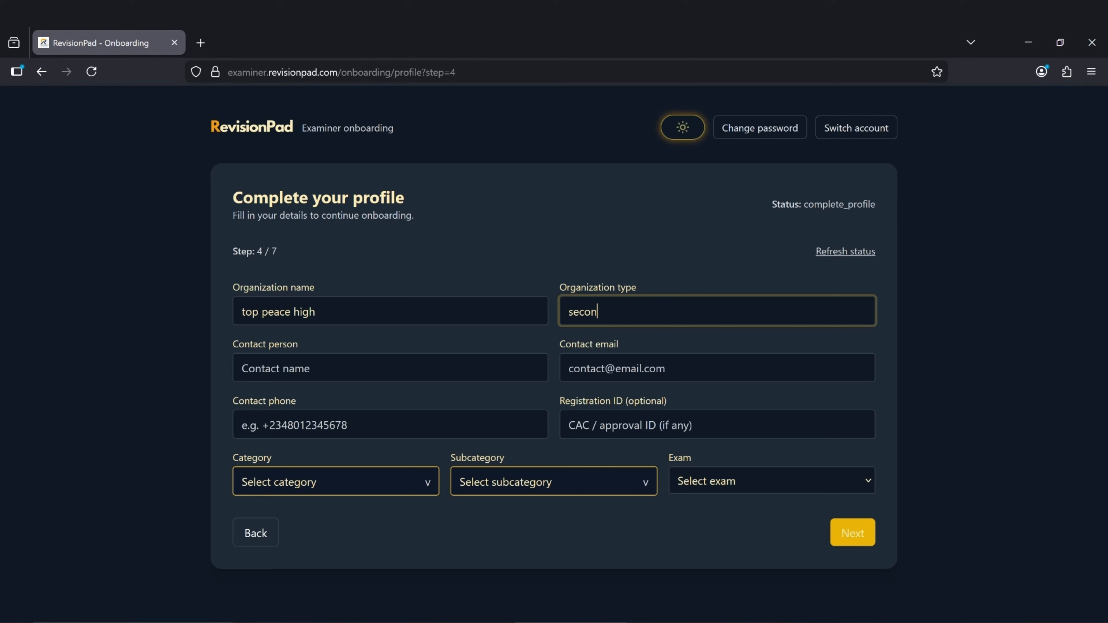
pyautogui.write('dary school')
# Fill in the contact person's name, e-mail address and phone number
pyautogui.click(356, 359)
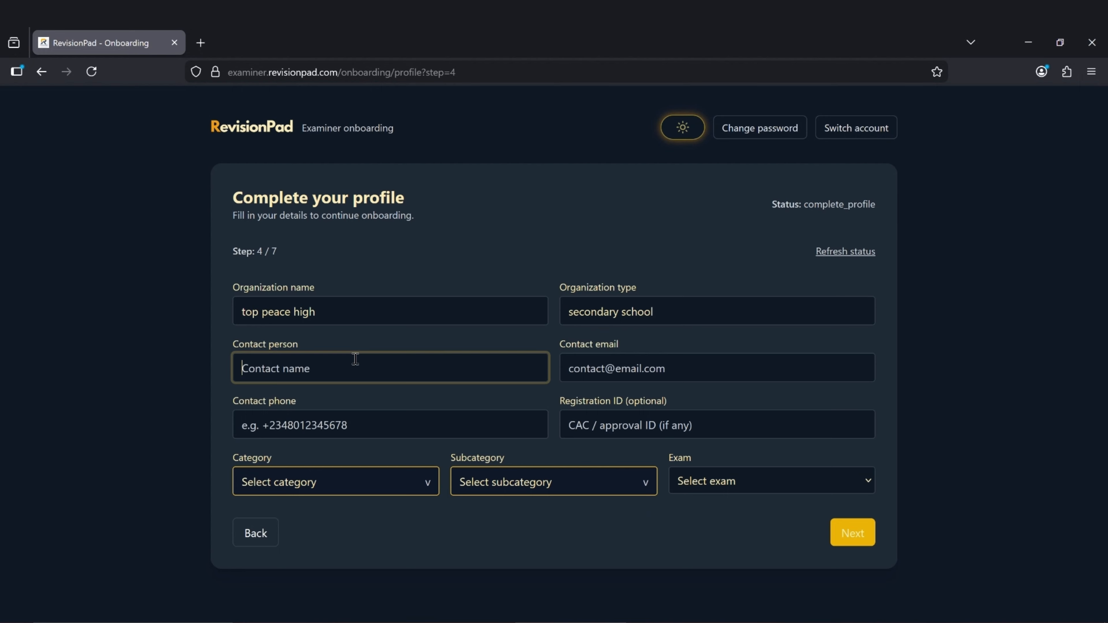
pyautogui.click(608, 371)
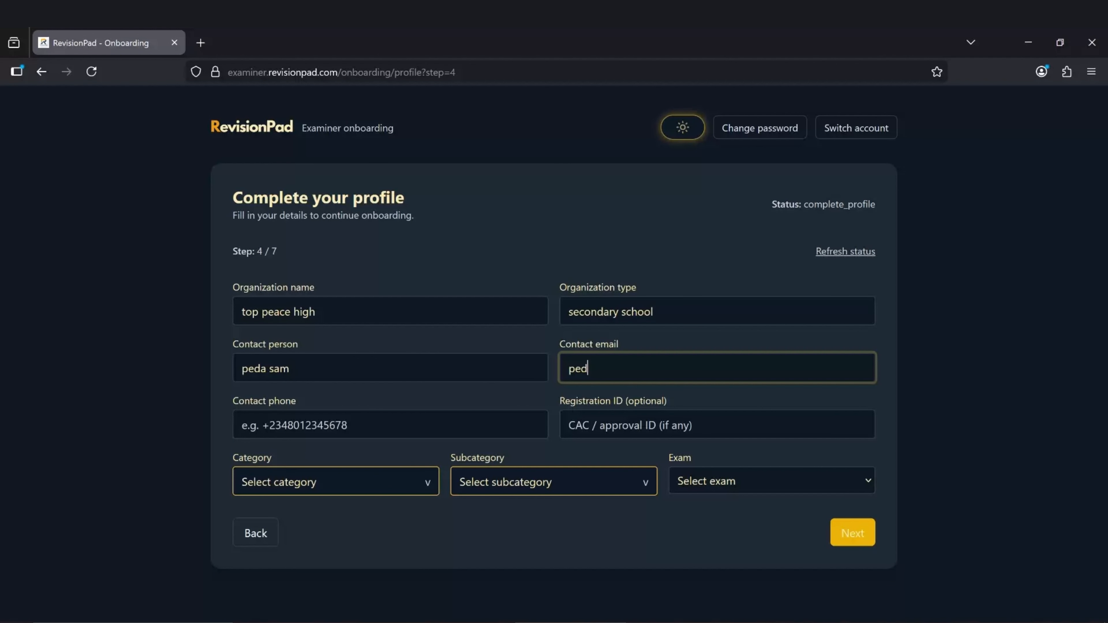
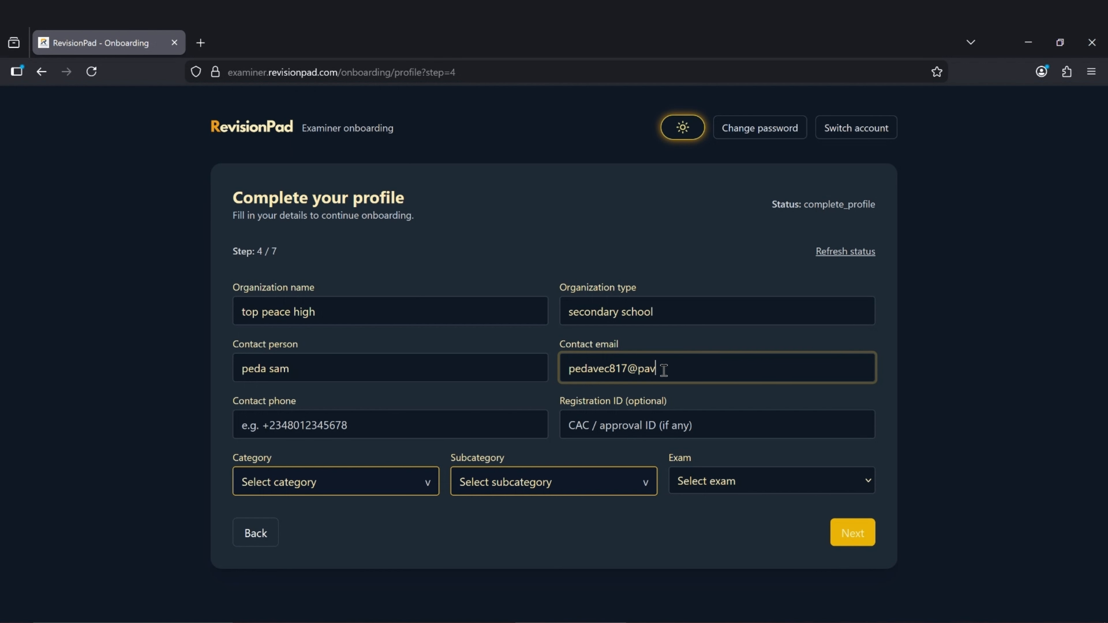
pyautogui.click(439, 423)
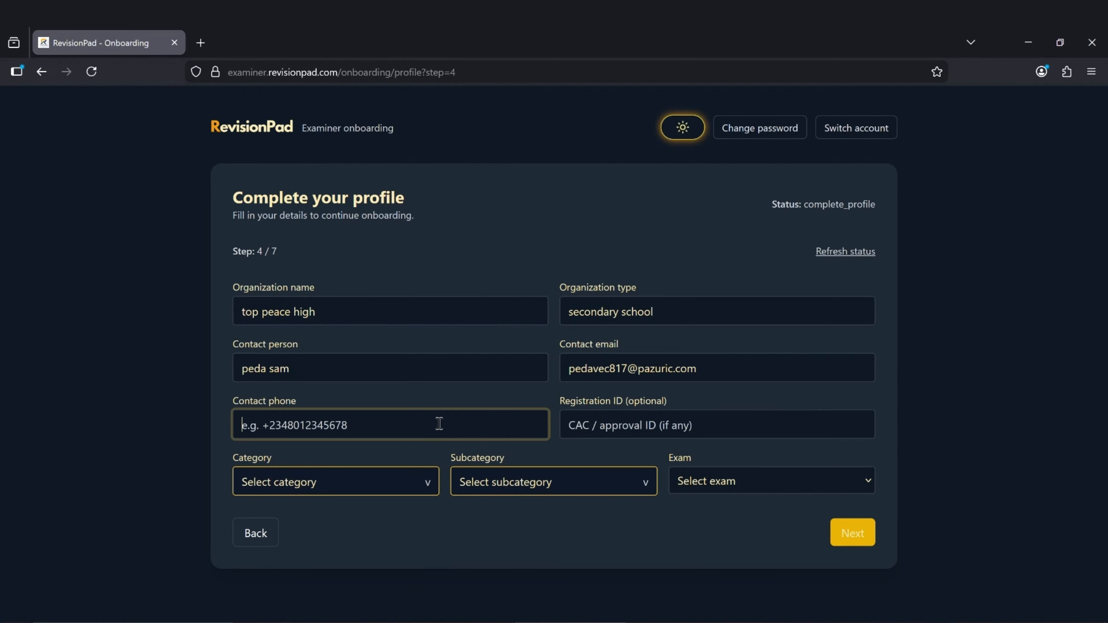
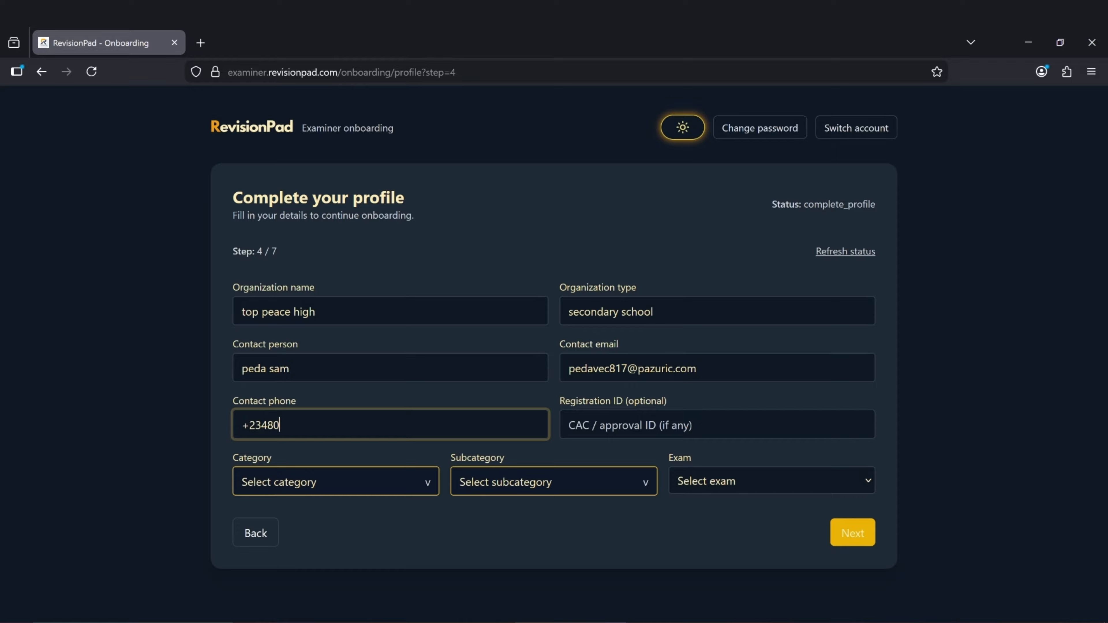
pyautogui.click(602, 422)
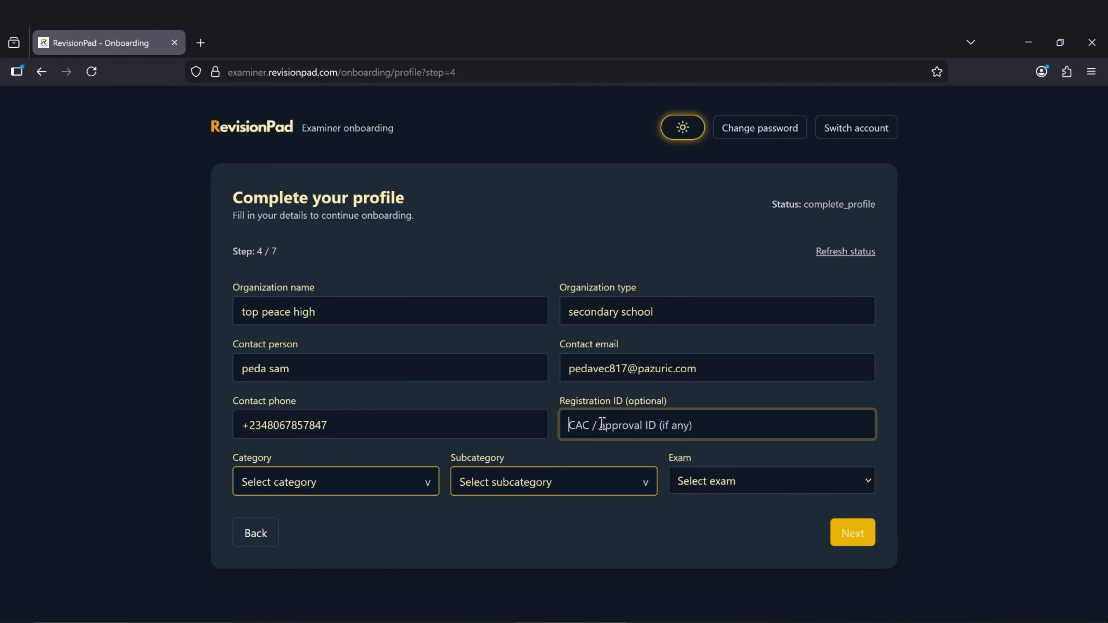
# Choose category School Internal Exams, set exam to Other named 'Admission', and continue
pyautogui.click(351, 487)
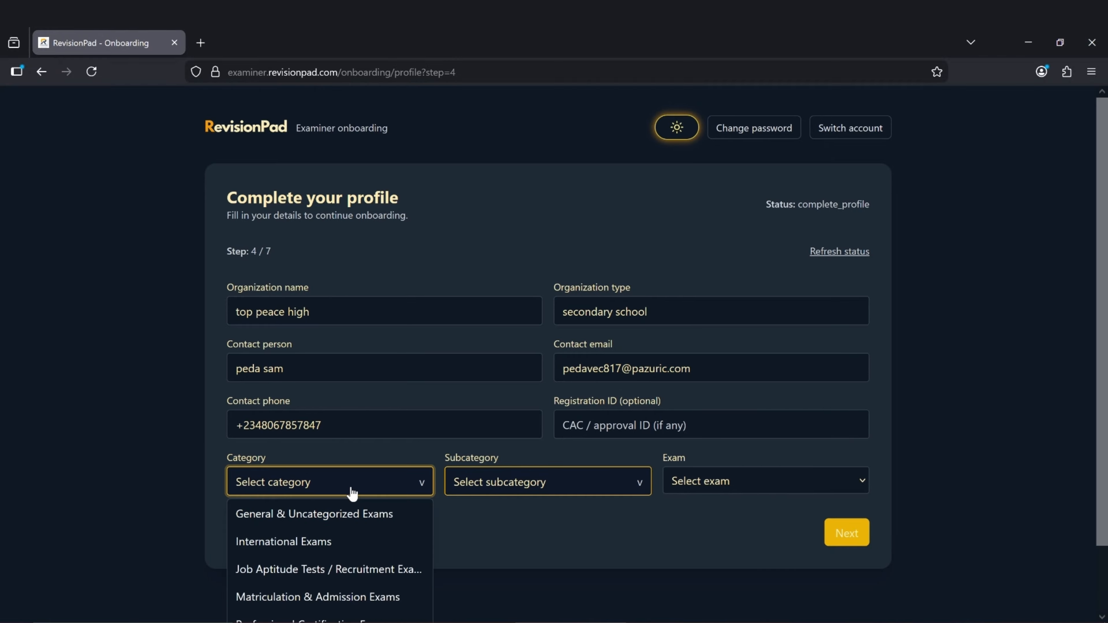
pyautogui.scroll(-3, 516, 366)
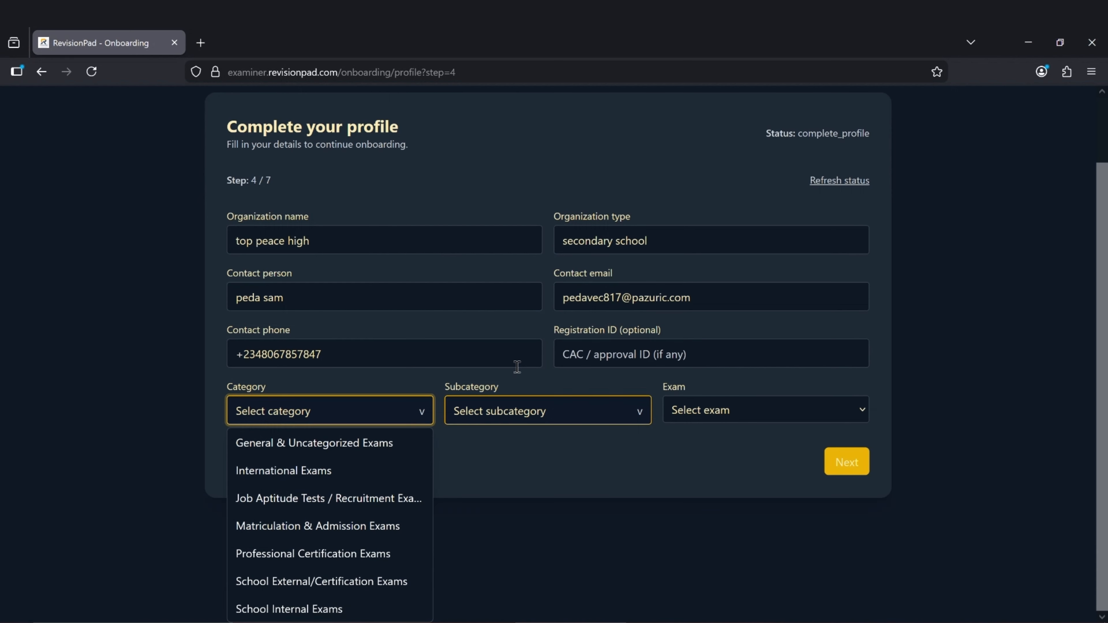
pyautogui.click(333, 607)
pyautogui.click(559, 483)
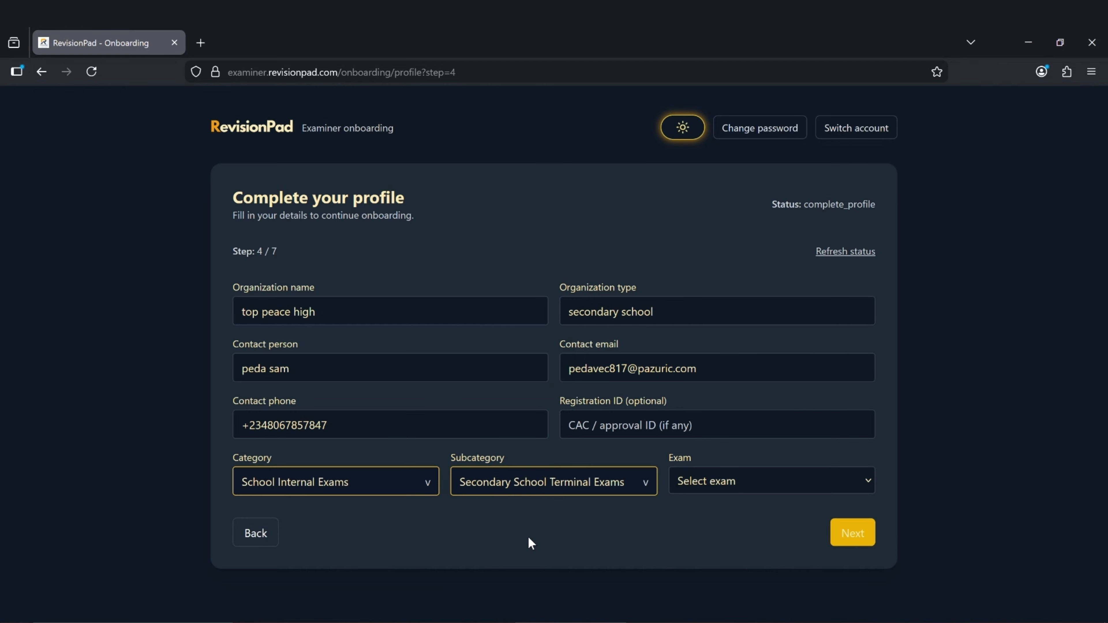
pyautogui.click(745, 481)
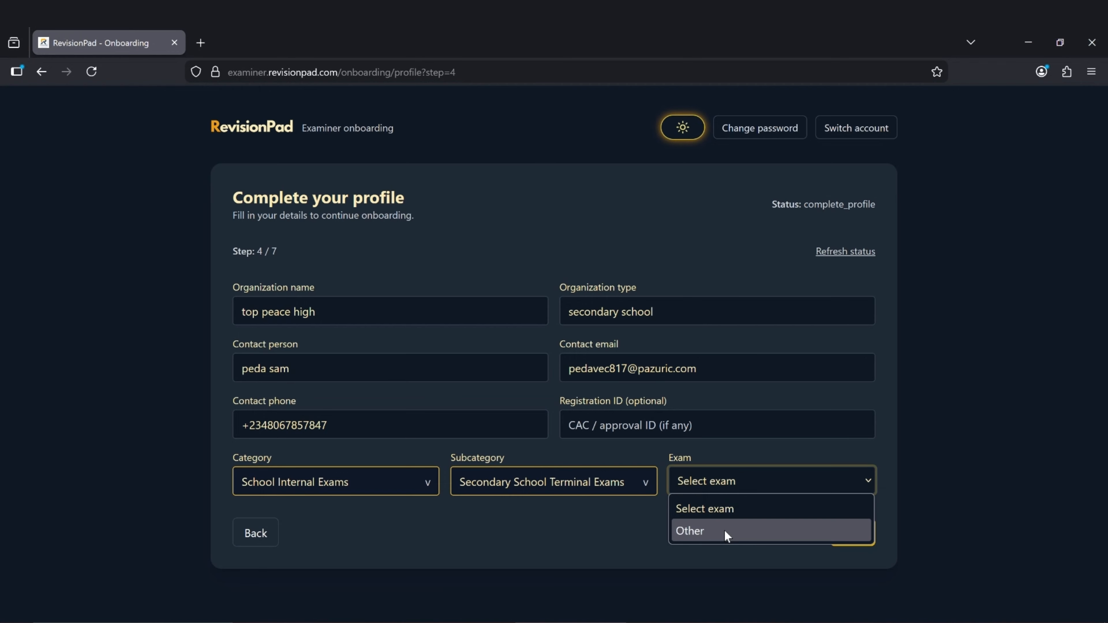
pyautogui.click(725, 532)
pyautogui.click(244, 542)
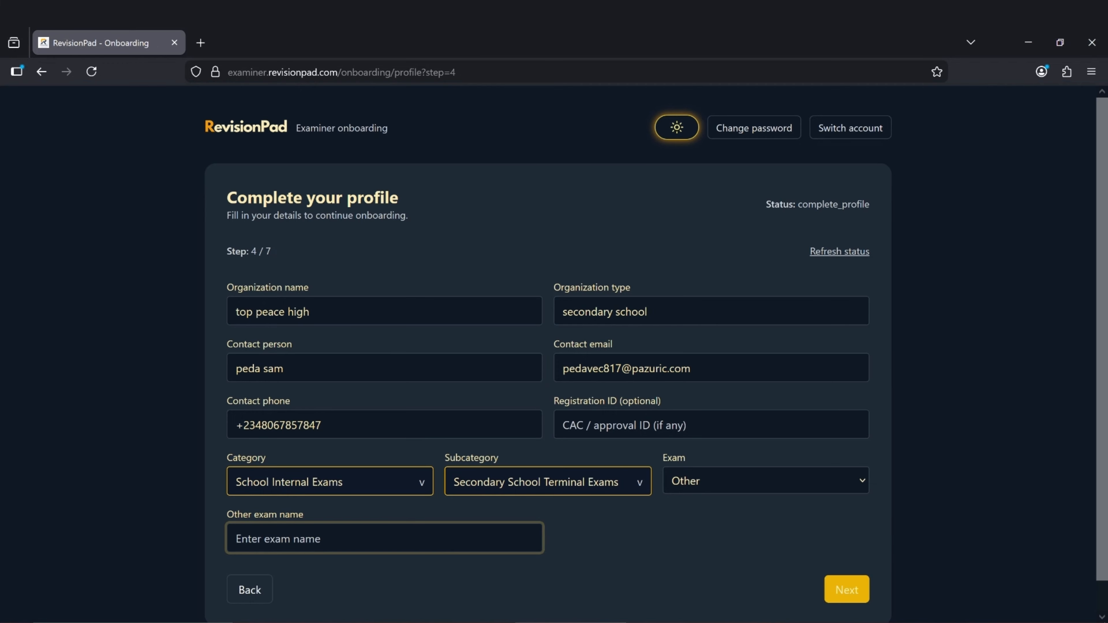
pyautogui.write('Admission')
pyautogui.click(835, 590)
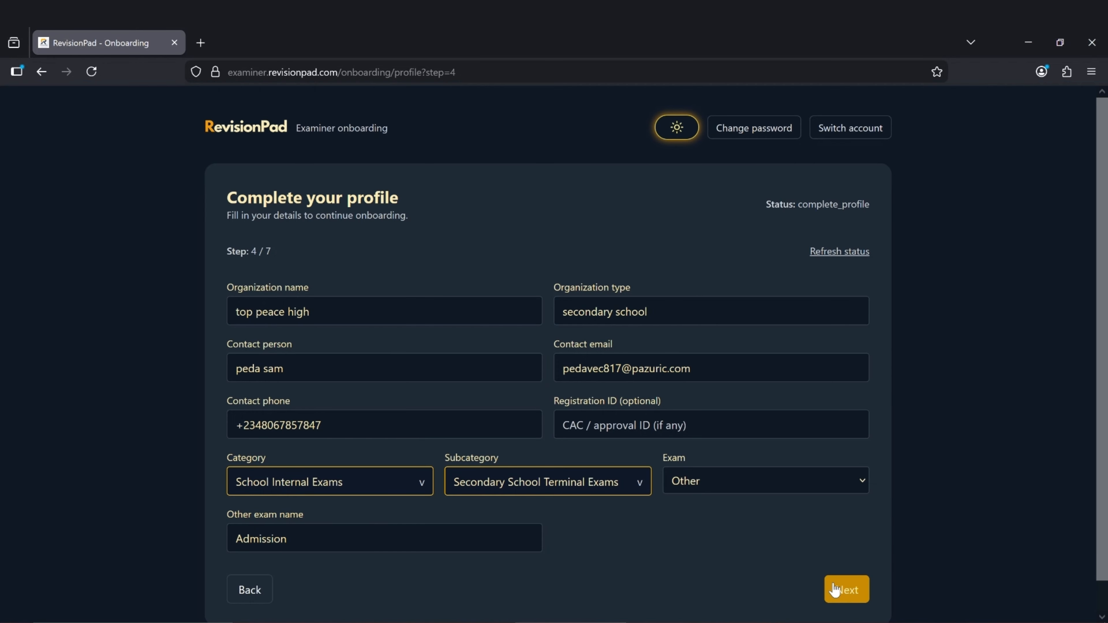
# Select FIRST ROYAL MICROFINANCE BANK as the bank name
pyautogui.click(422, 359)
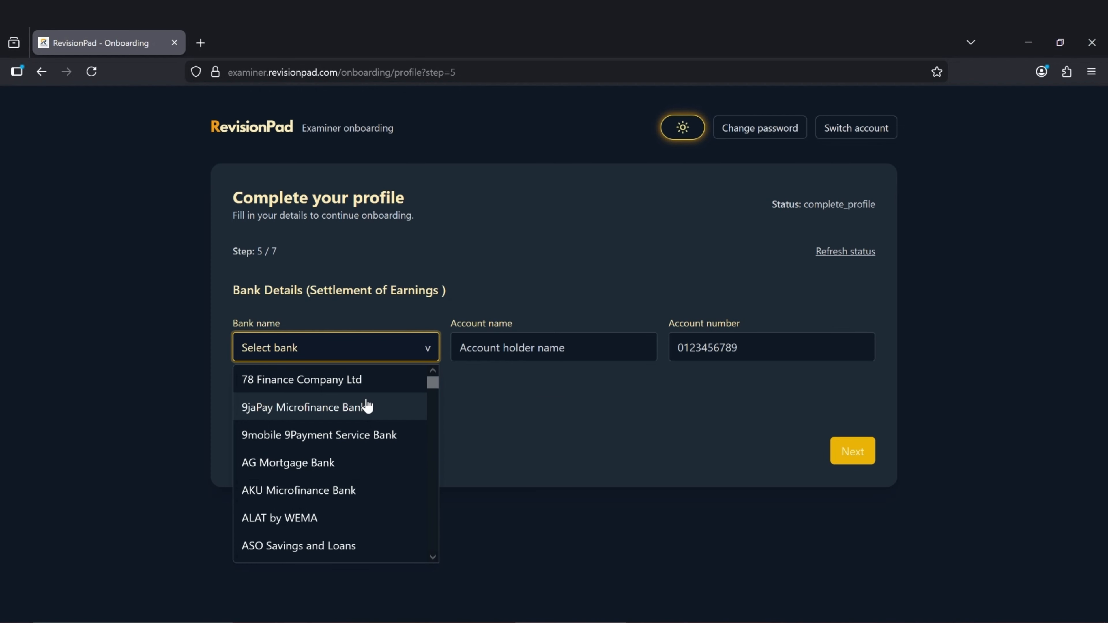
pyautogui.scroll(-5, 359, 420)
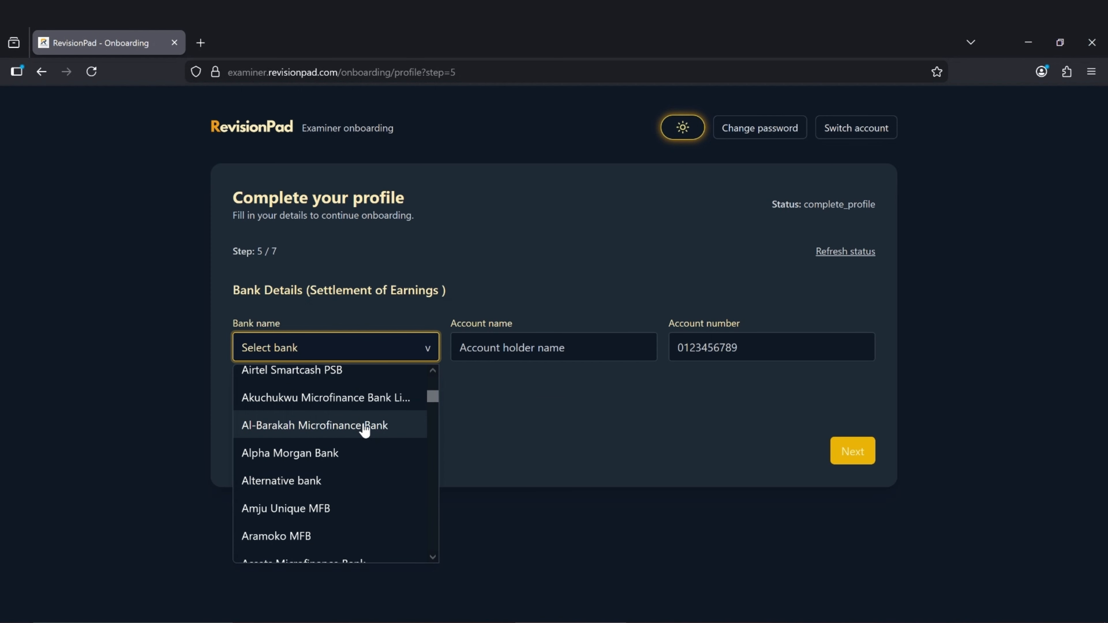
pyautogui.scroll(-5, 362, 434)
pyautogui.scroll(-5, 358, 440)
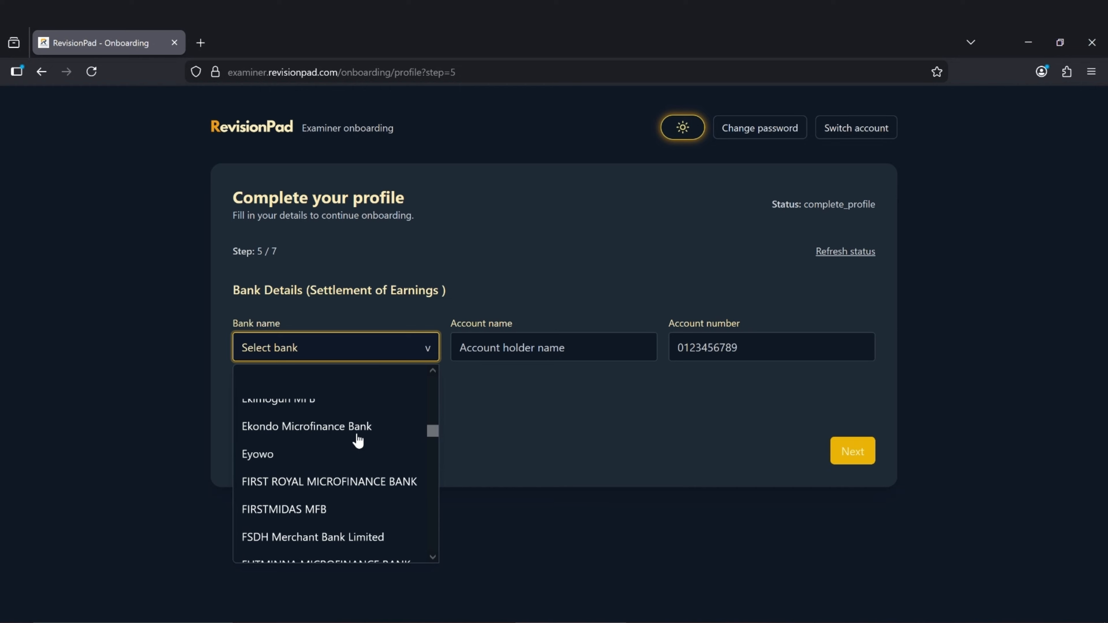
pyautogui.scroll(-5, 357, 440)
pyautogui.scroll(1, 358, 440)
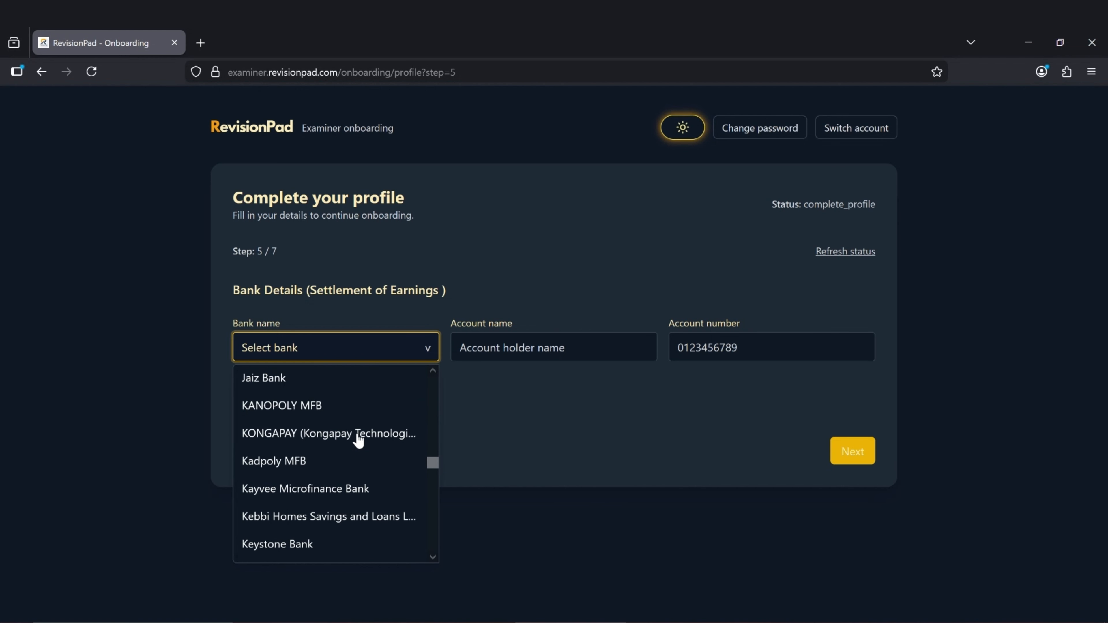
pyautogui.scroll(6, 357, 440)
pyautogui.scroll(3, 358, 441)
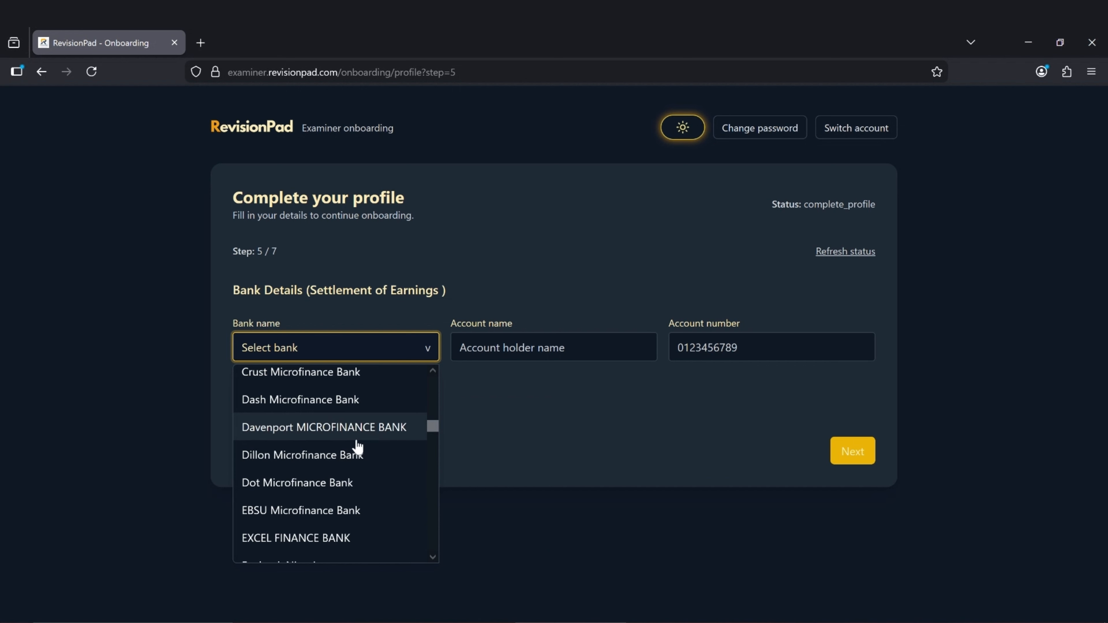
pyautogui.scroll(-3, 356, 449)
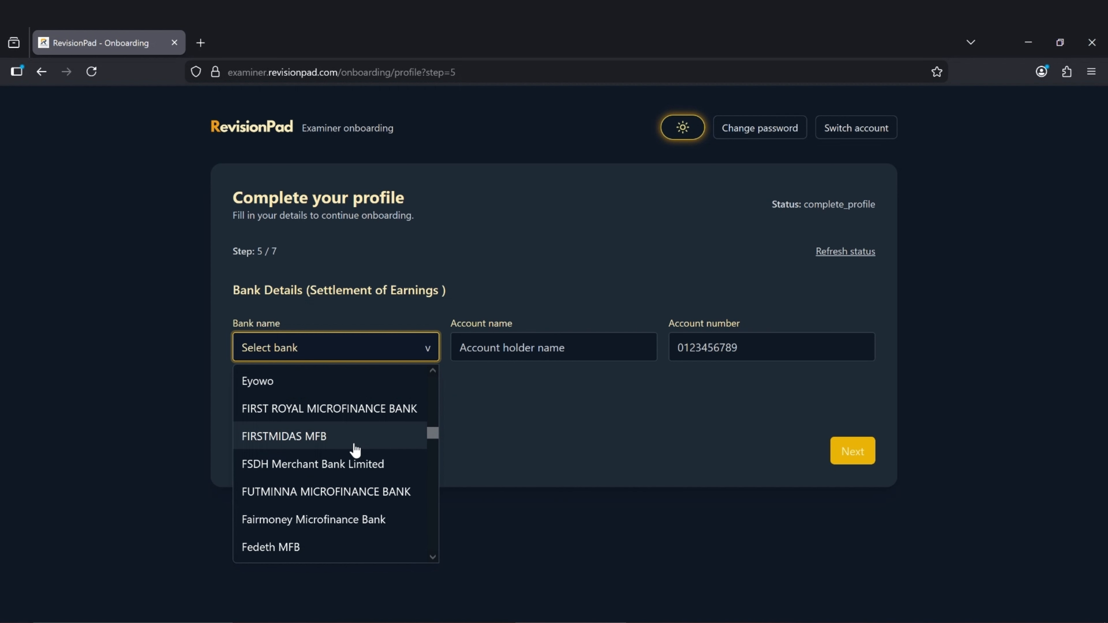
pyautogui.scroll(-1, 355, 448)
pyautogui.scroll(-1, 350, 443)
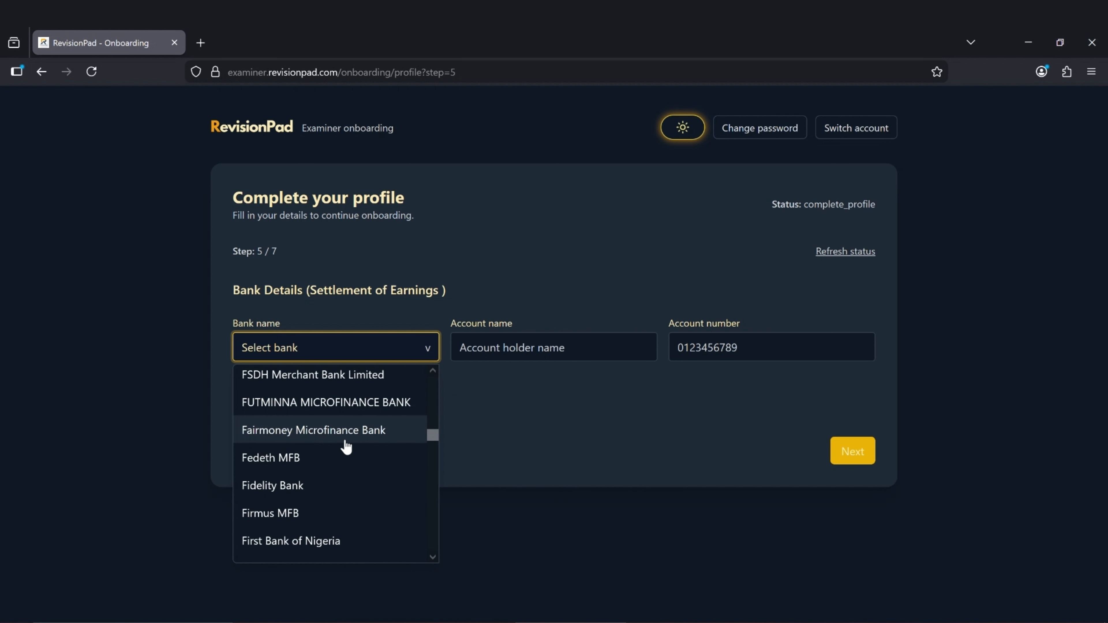
pyautogui.scroll(2, 346, 446)
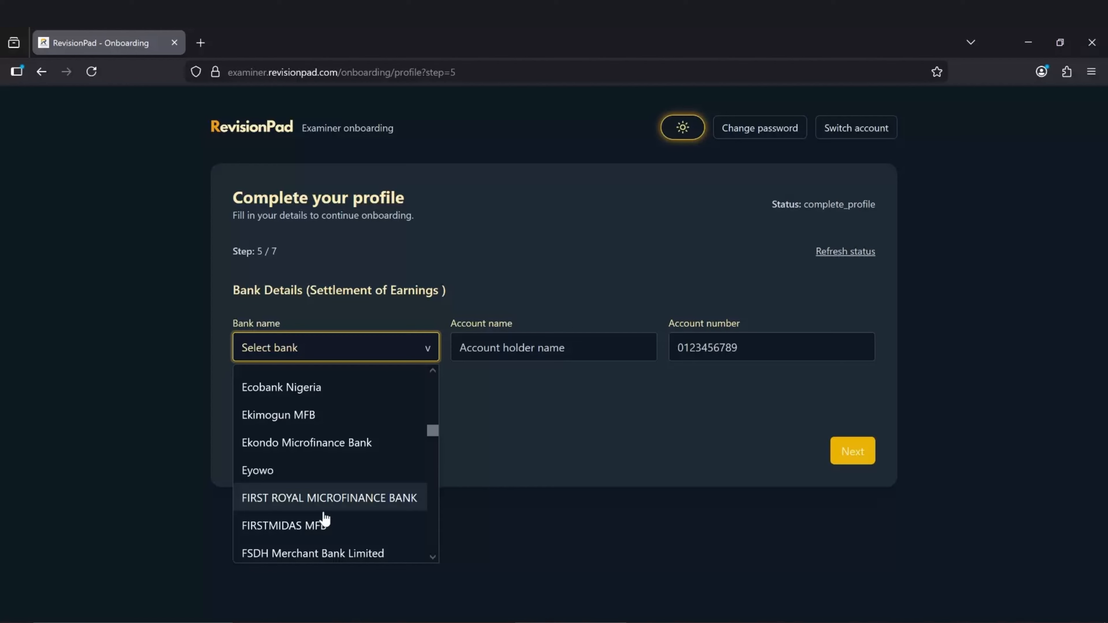
pyautogui.click(317, 499)
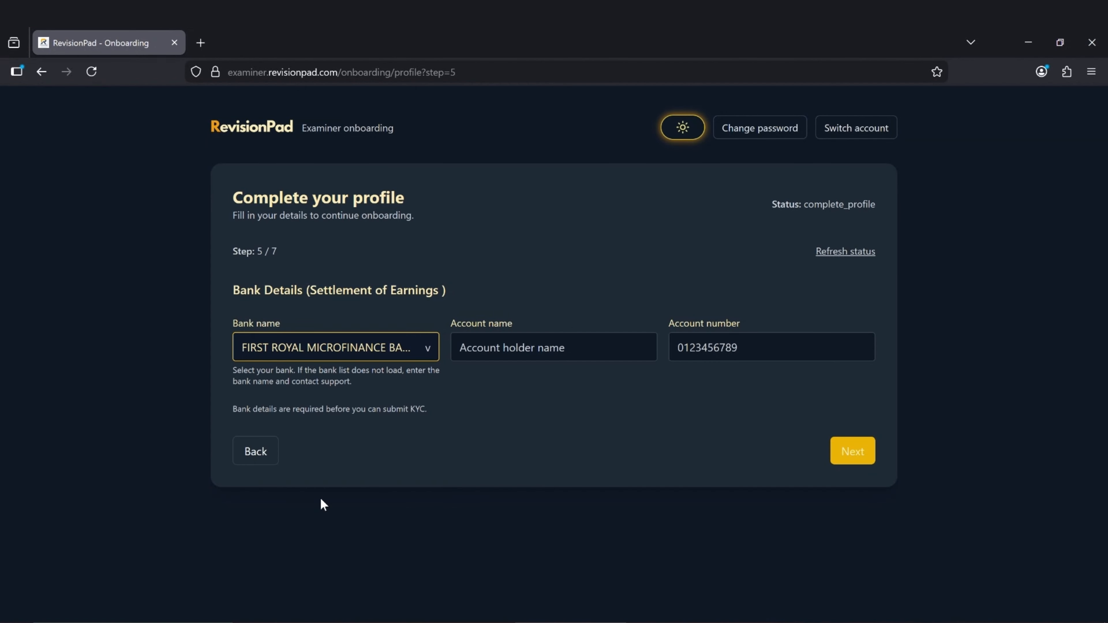
# Enter the account holder's name and account number, then save the bank details
pyautogui.click(525, 348)
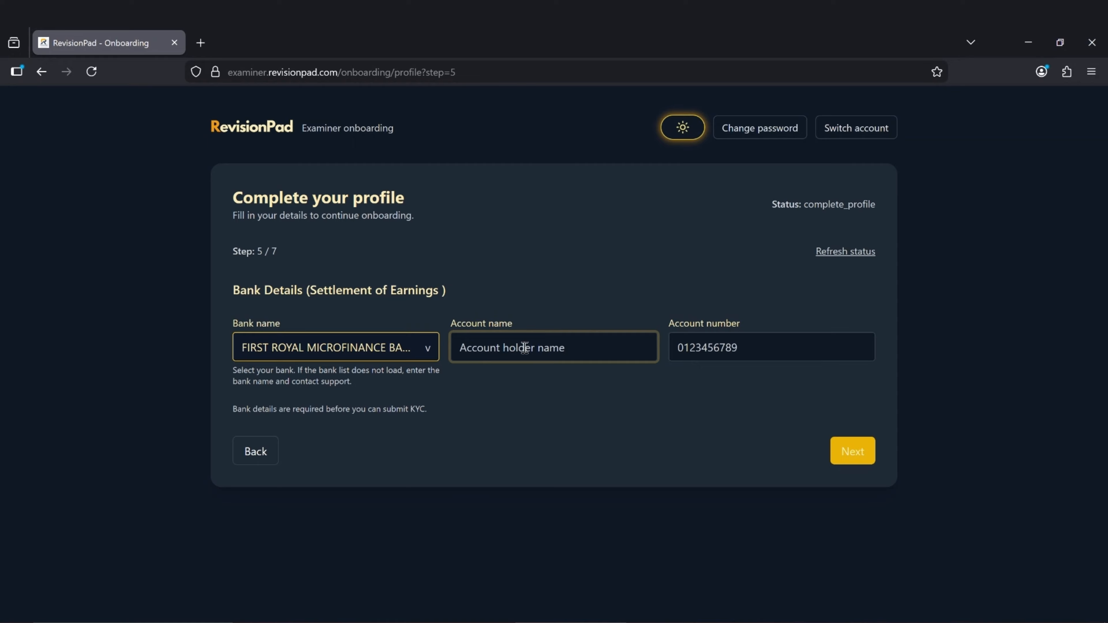
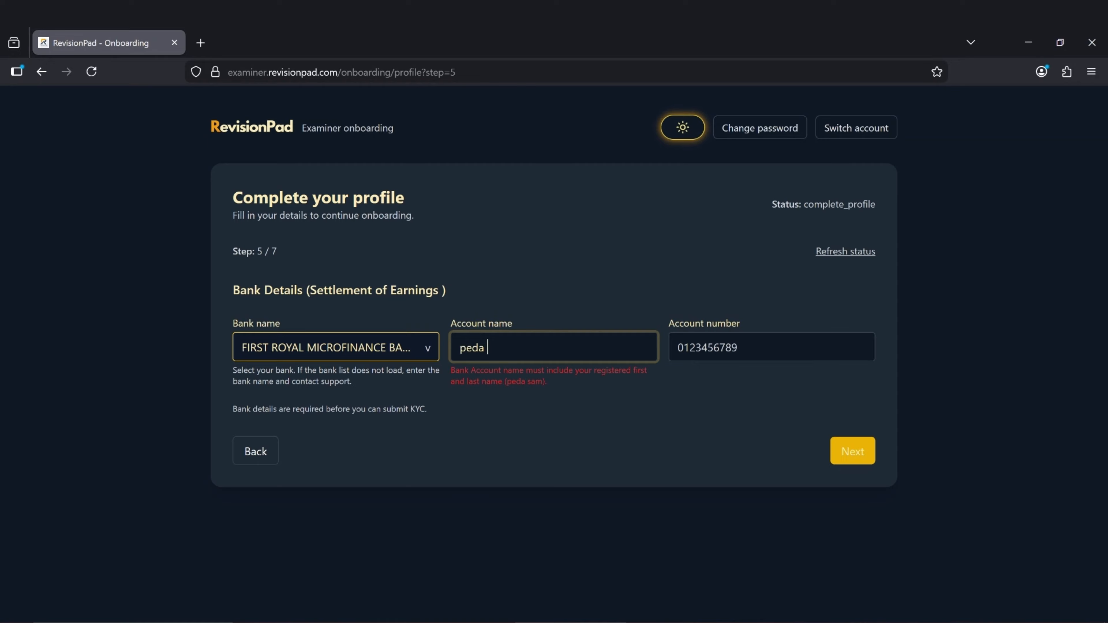
pyautogui.click(738, 356)
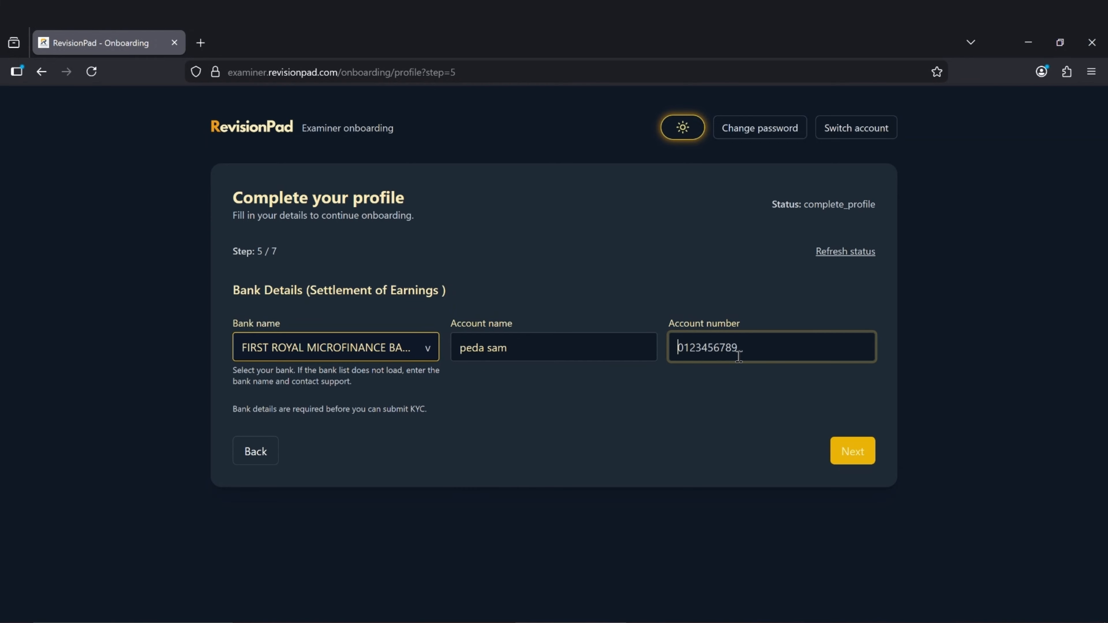
pyautogui.write('098765432')
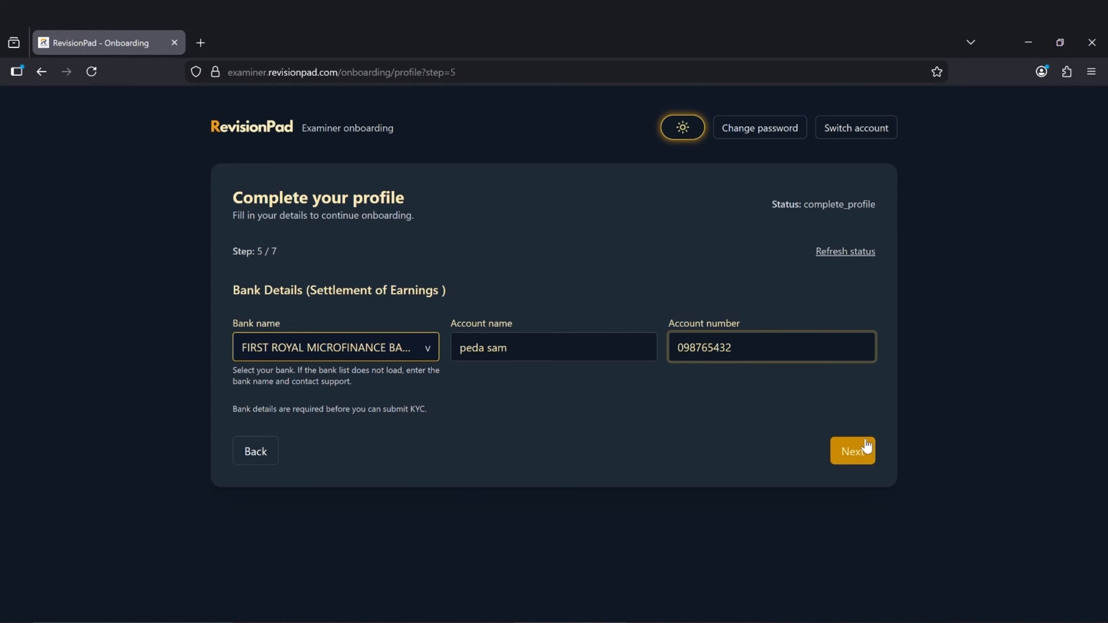
pyautogui.click(854, 451)
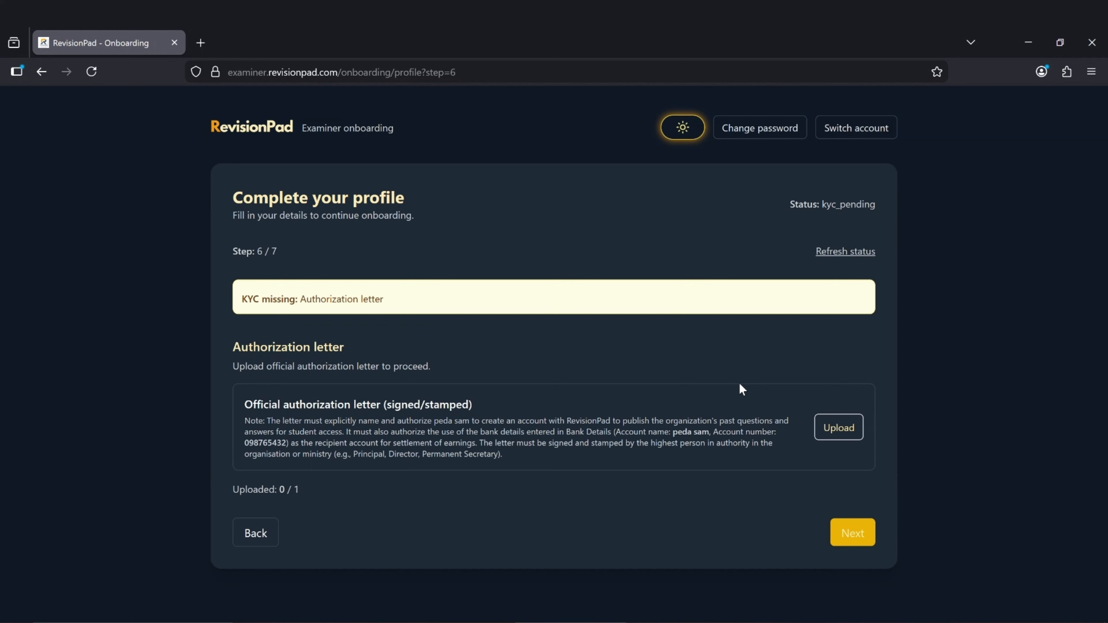
# Upload images~3 as the authorization letter and continue to the legal agreement step
pyautogui.click(830, 429)
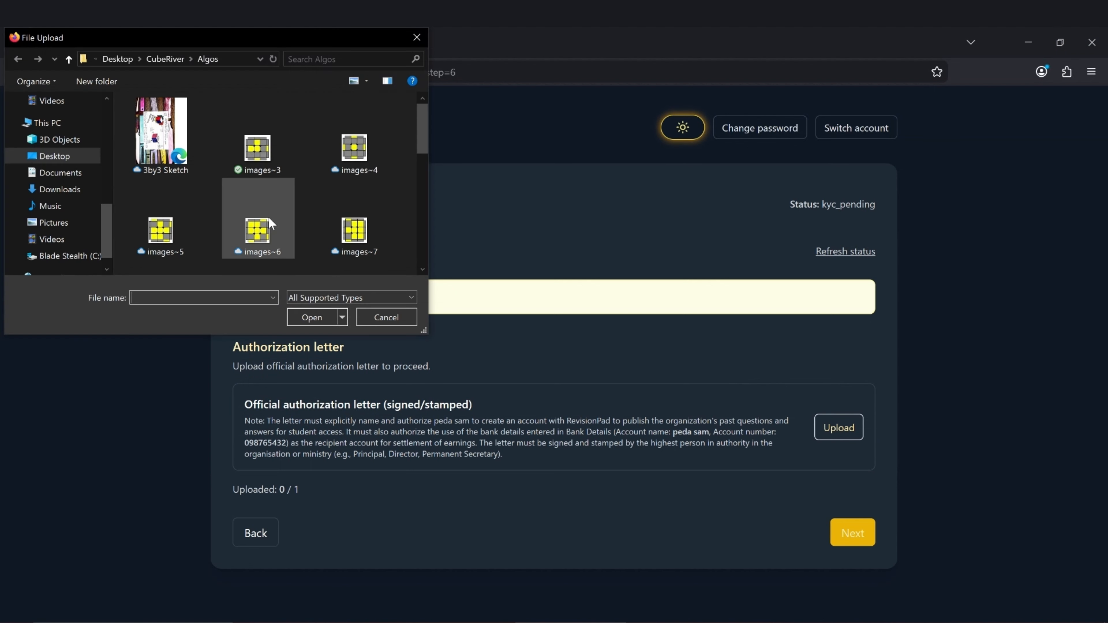
pyautogui.click(247, 149)
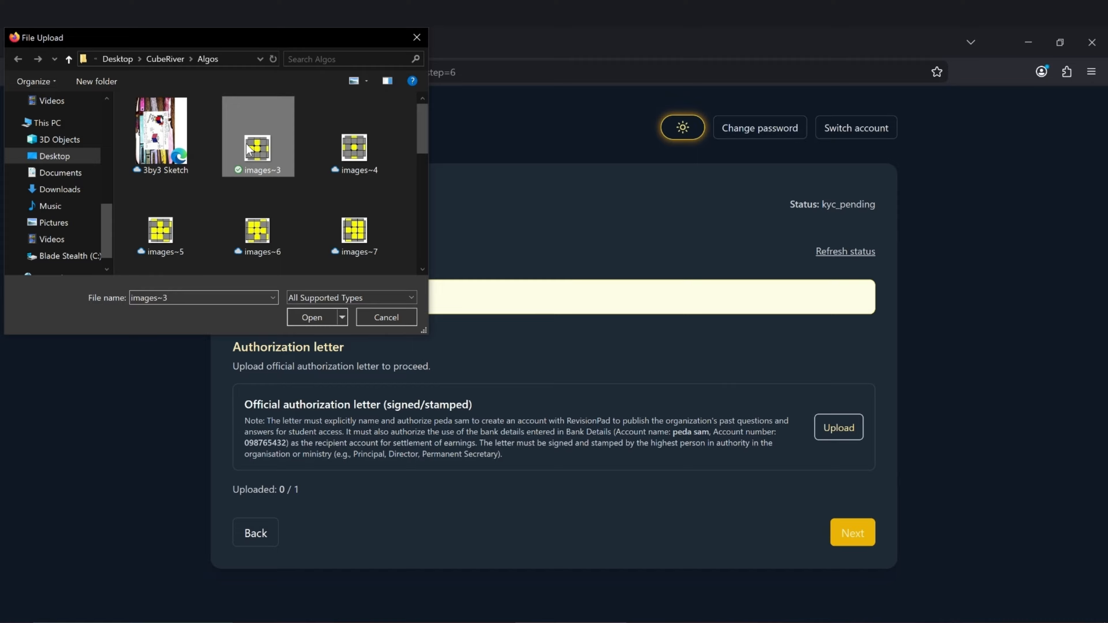
pyautogui.click(304, 318)
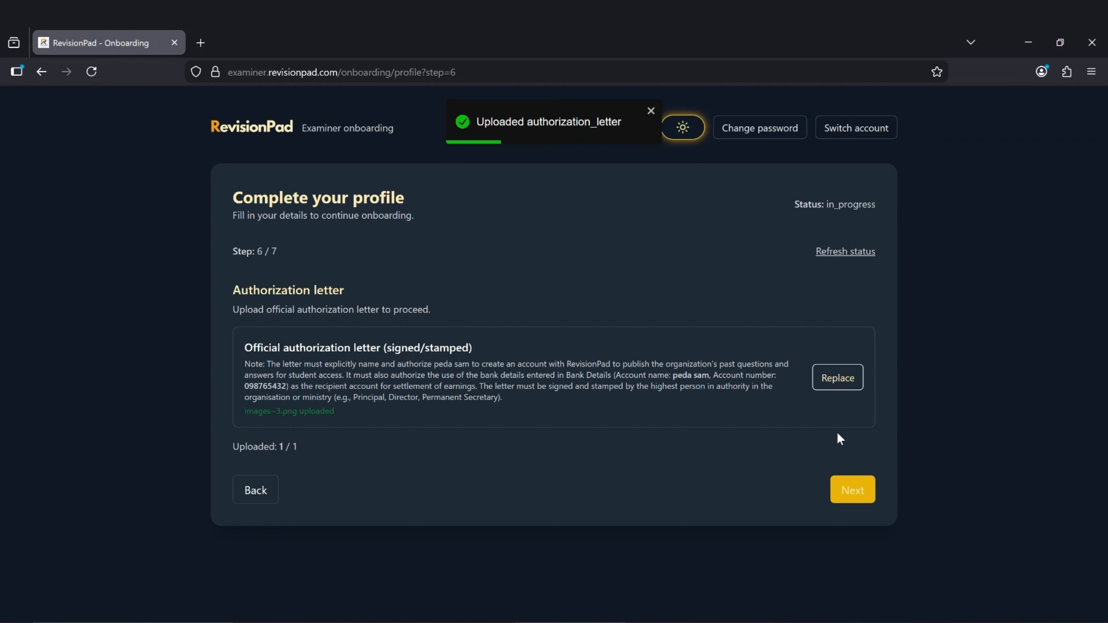
pyautogui.click(864, 488)
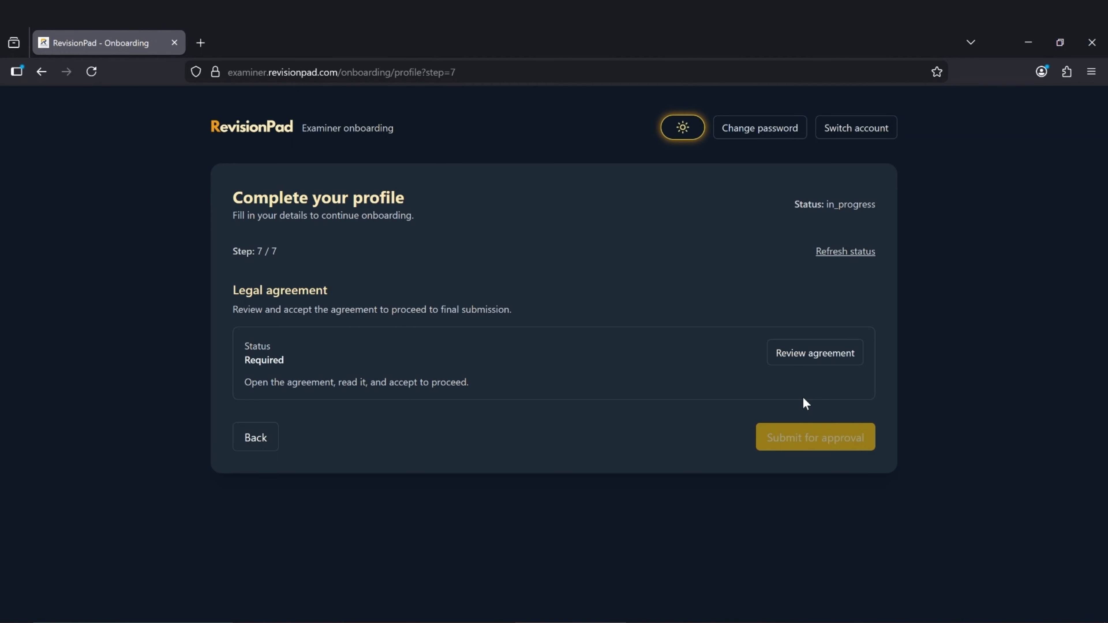
# Read through the Examiner Agreement, tick 'I have read and agree', and accept it
pyautogui.click(814, 353)
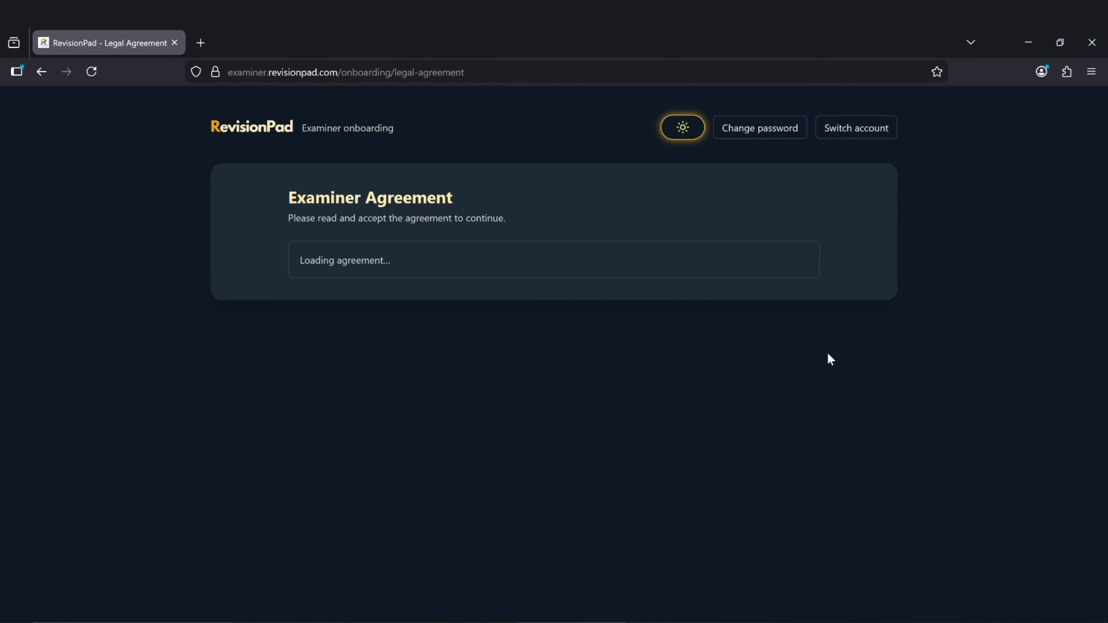
pyautogui.scroll(-5, 650, 380)
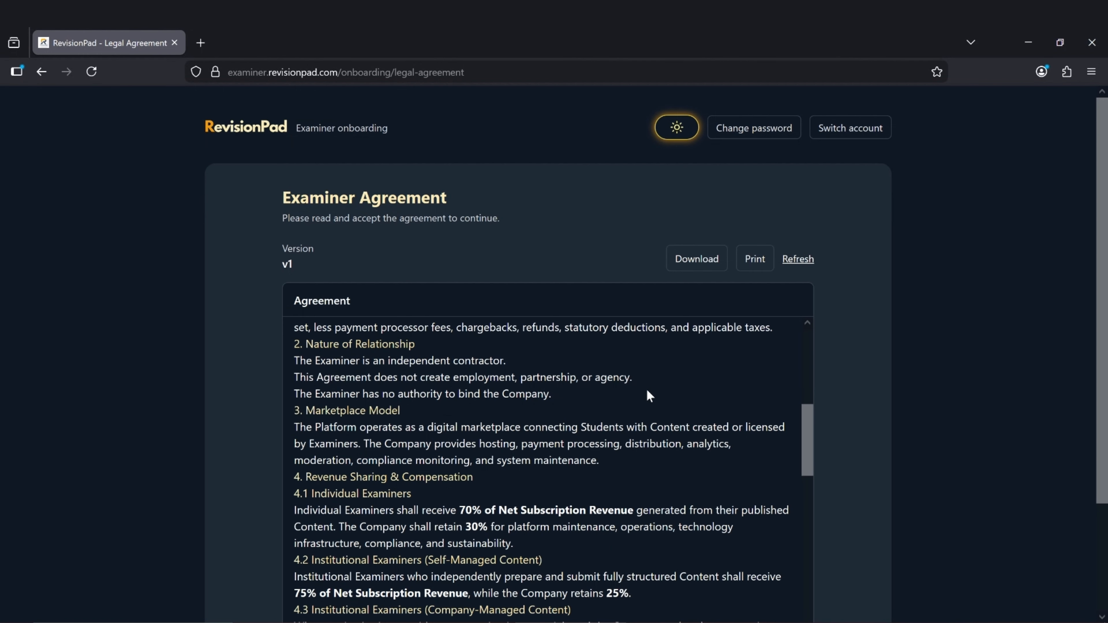
pyautogui.scroll(-10, 647, 391)
pyautogui.scroll(-3, 647, 390)
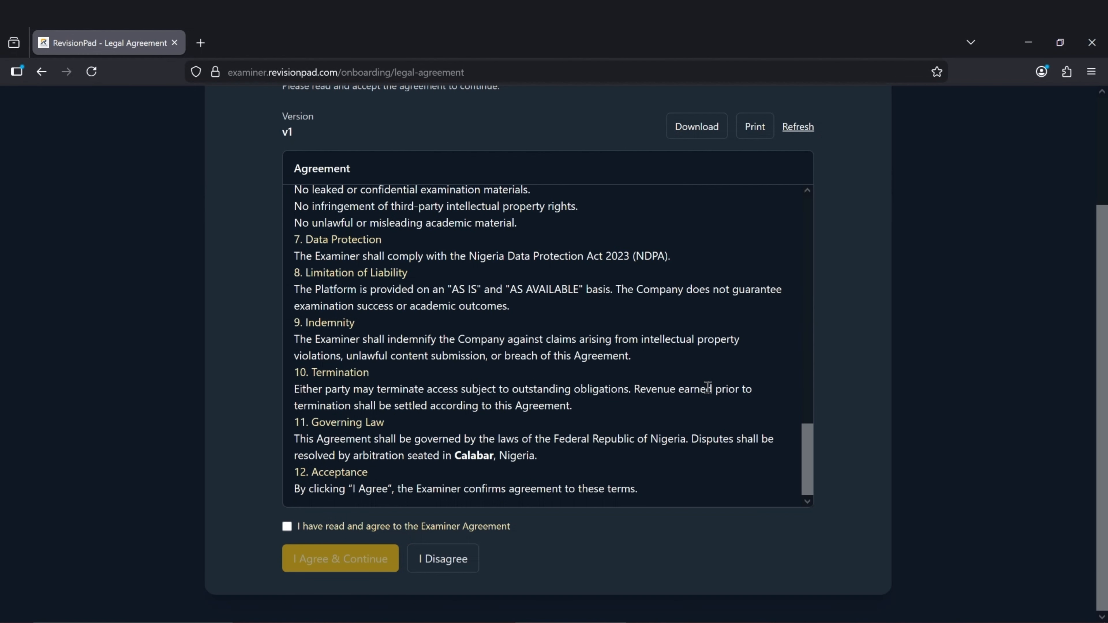
pyautogui.click(290, 530)
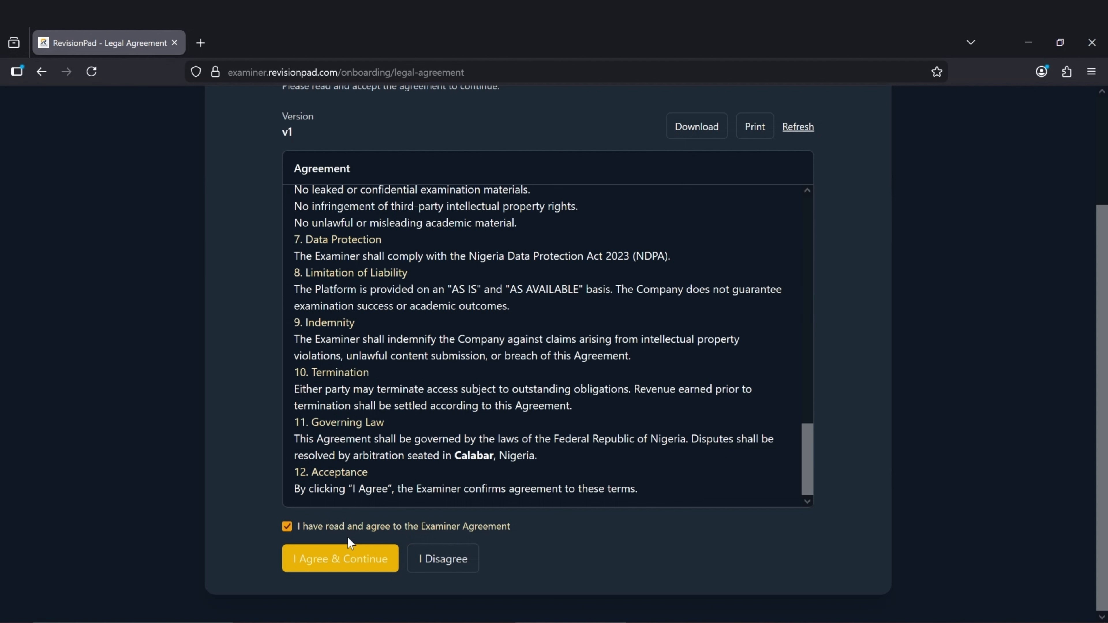
pyautogui.click(330, 565)
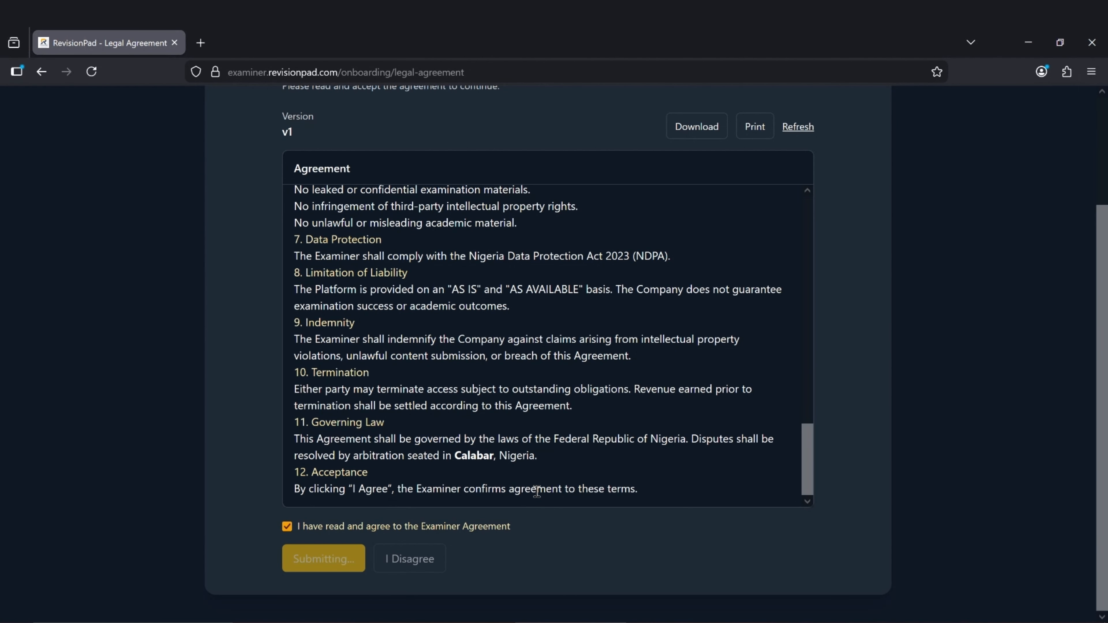
pyautogui.scroll(10, 510, 495)
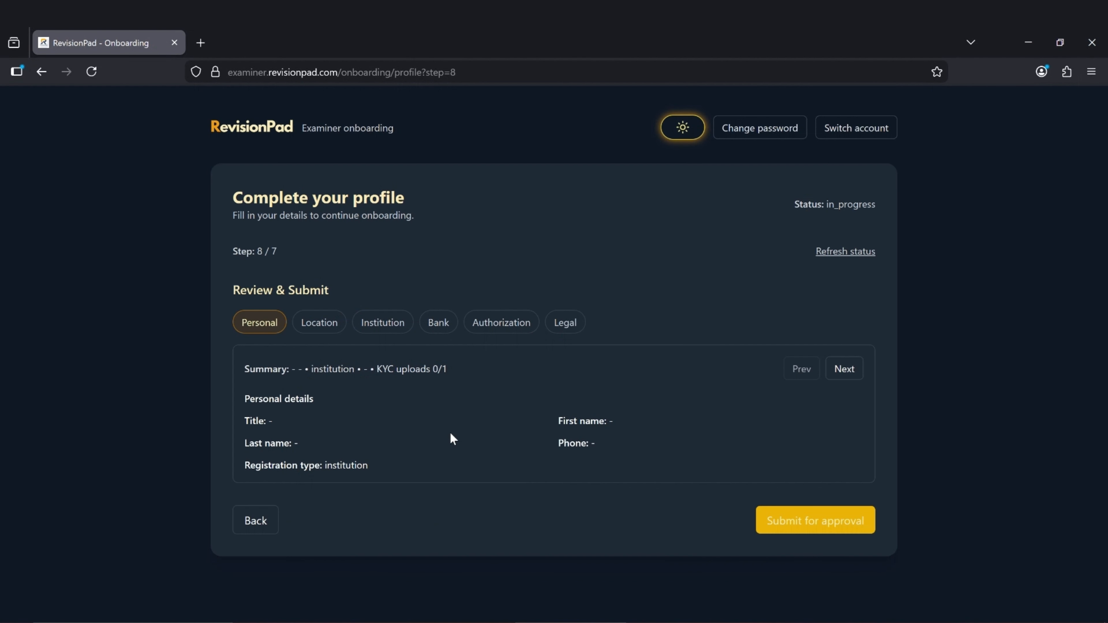
# Check the location, bank, authorization letter and agreement tabs, then attempt submission
pyautogui.click(321, 332)
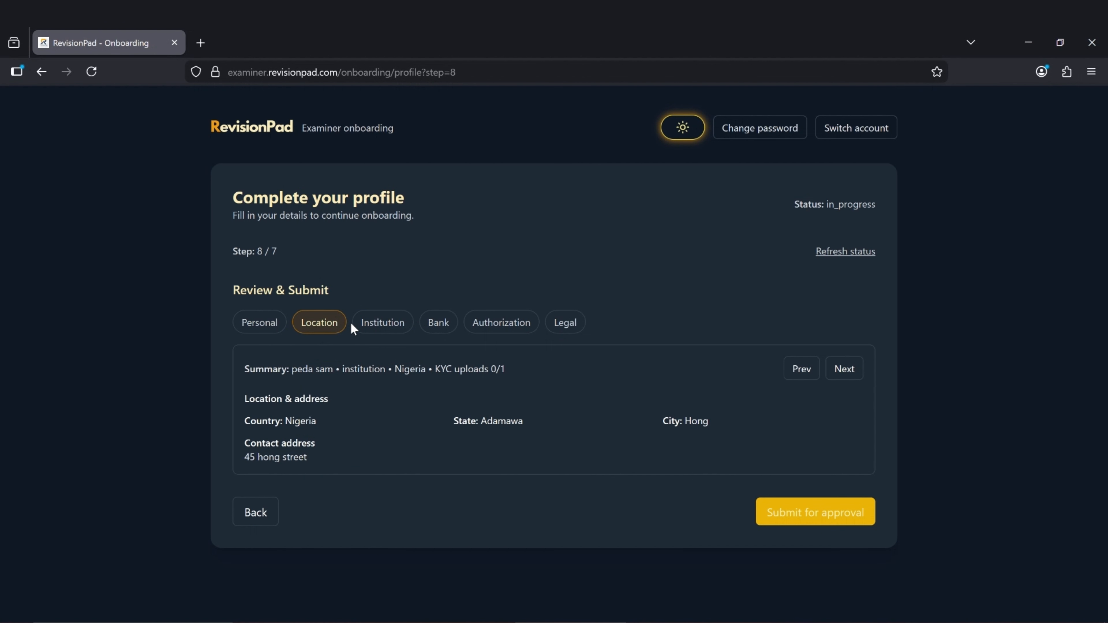
pyautogui.click(453, 326)
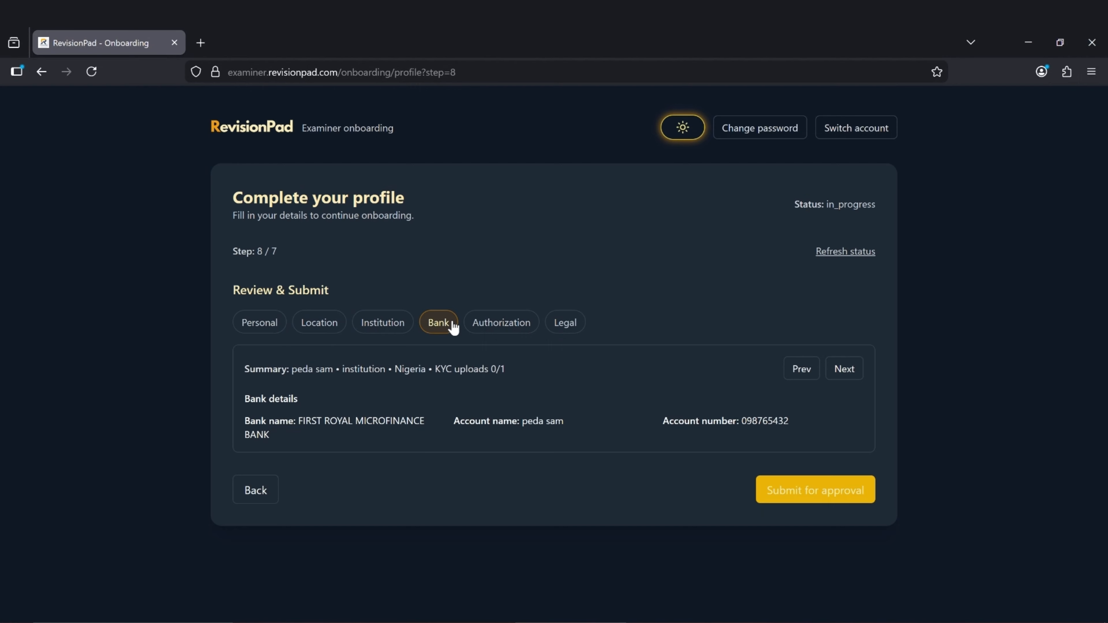
pyautogui.click(518, 327)
pyautogui.click(565, 323)
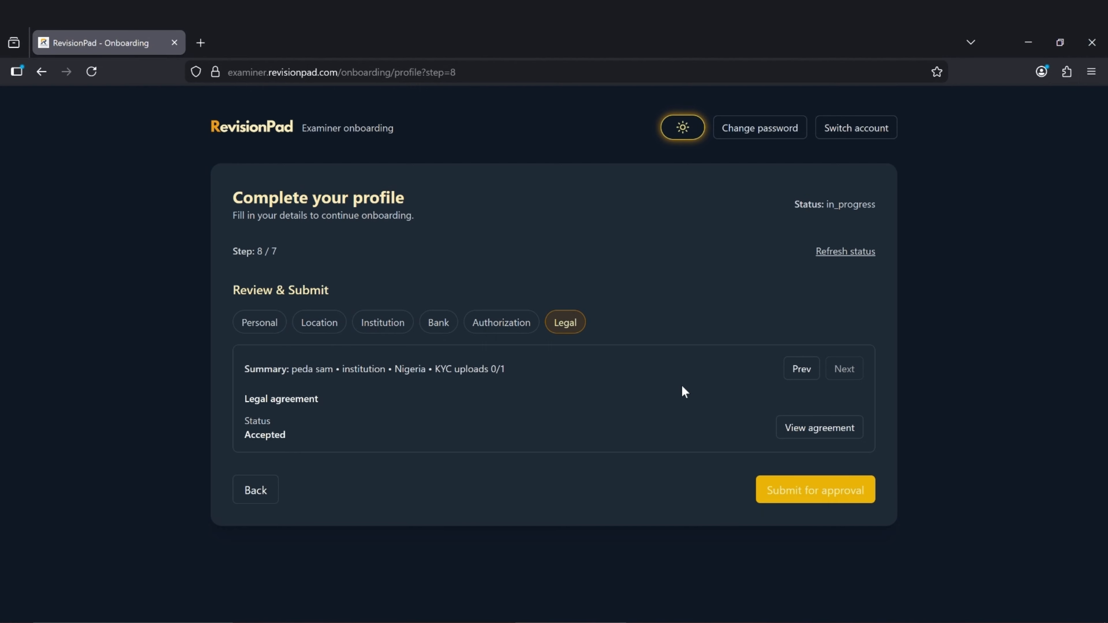
pyautogui.click(814, 491)
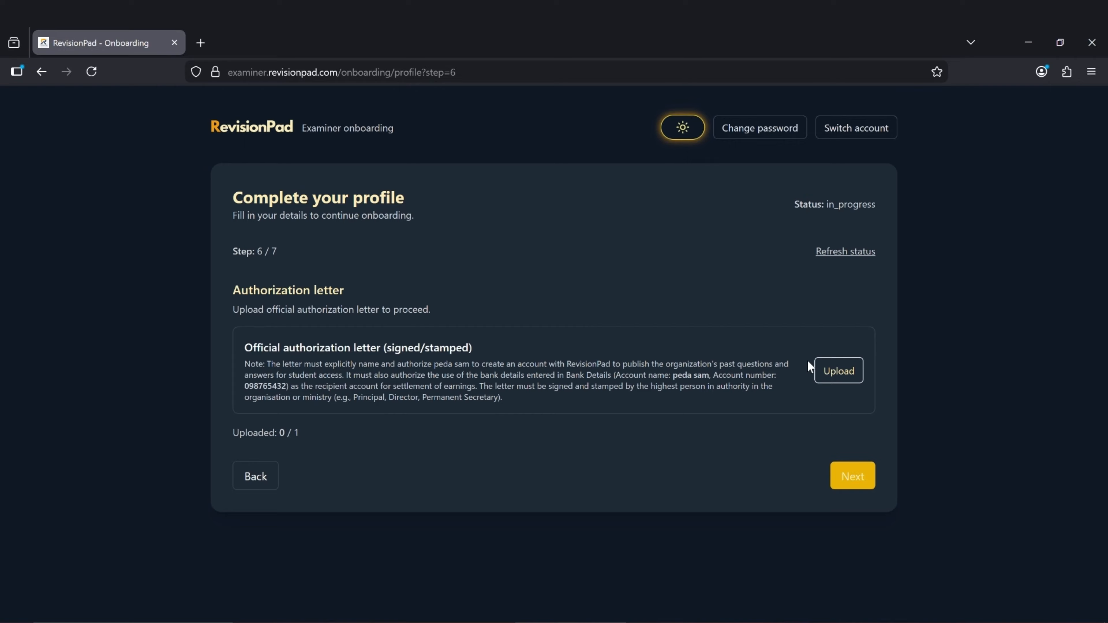
# Re-upload images~3 as the authorization letter and return to the review summary
pyautogui.click(834, 371)
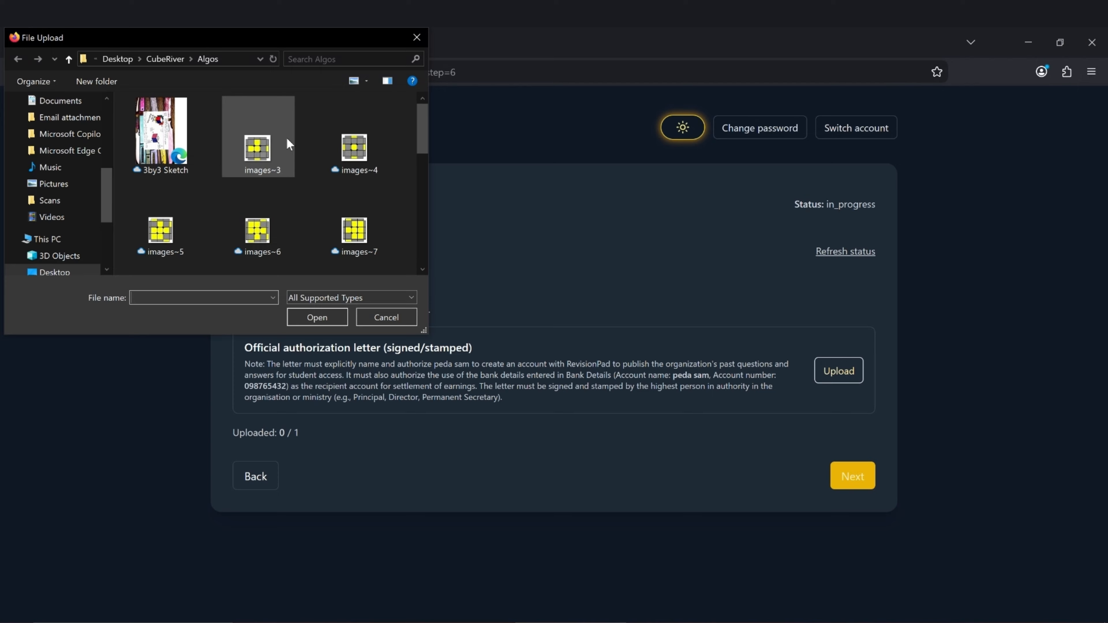
pyautogui.click(269, 146)
pyautogui.doubleClick(269, 146)
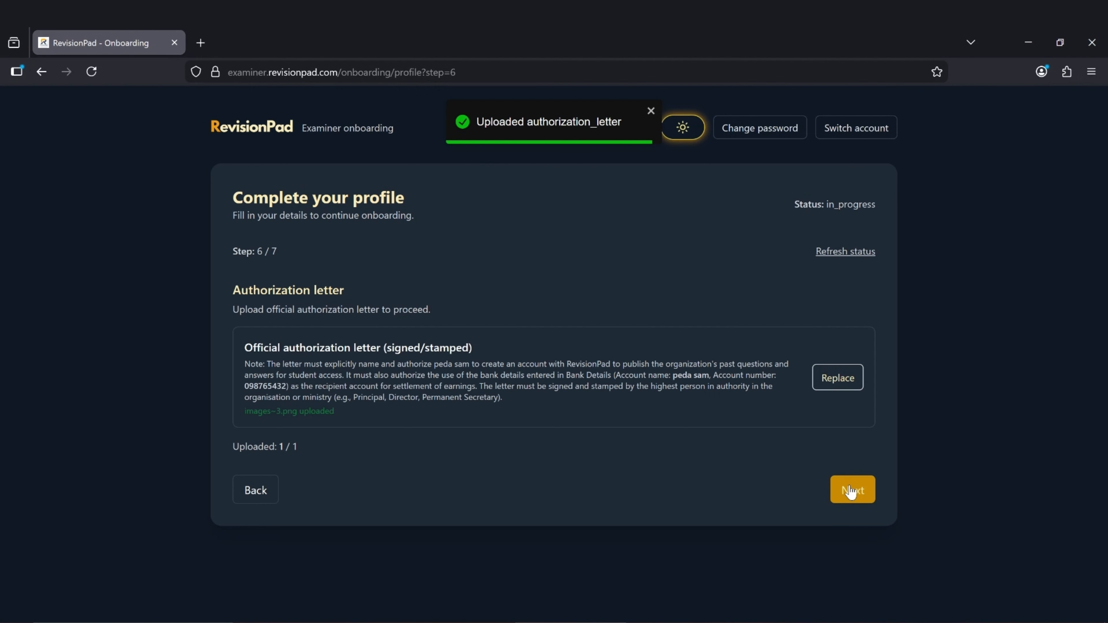
pyautogui.click(850, 490)
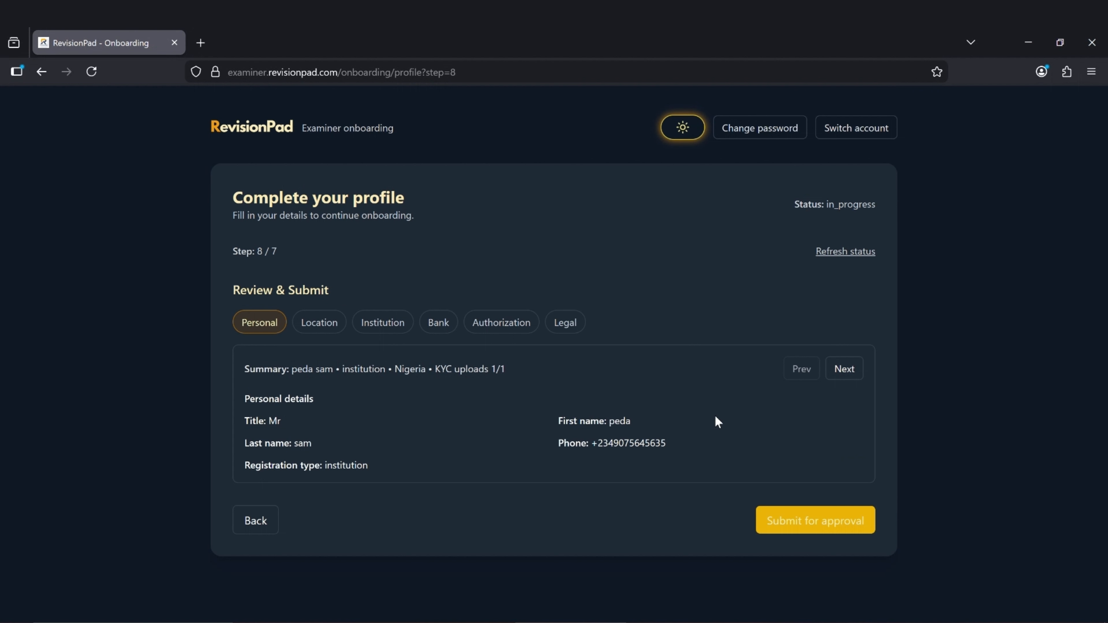
# Review the institution details, submit for approval, and refresh the pending approval status
pyautogui.click(408, 322)
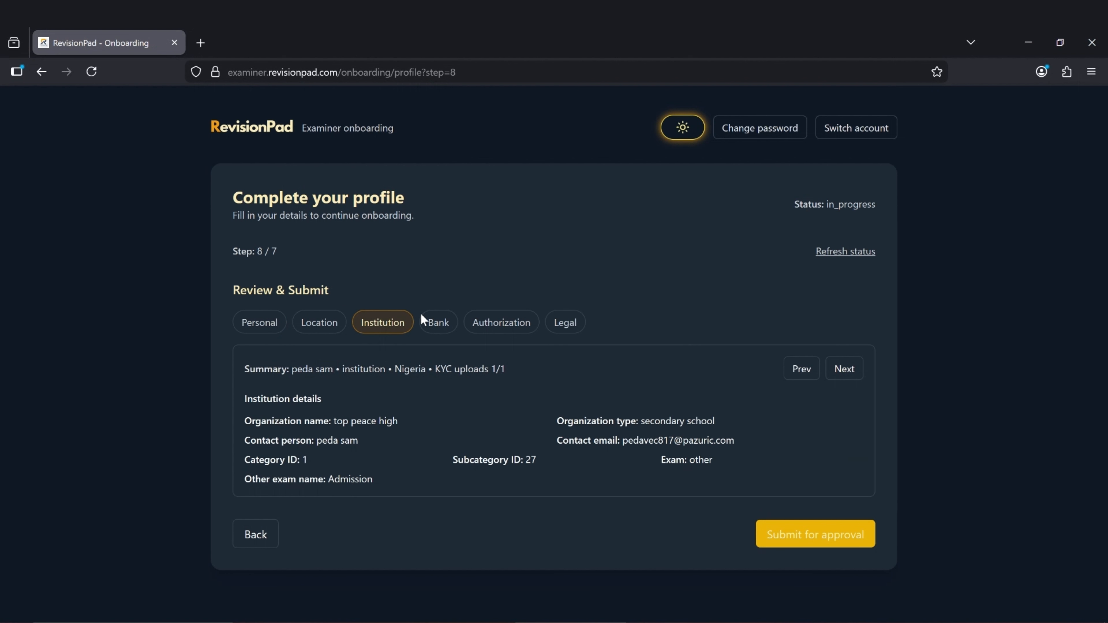
pyautogui.click(809, 540)
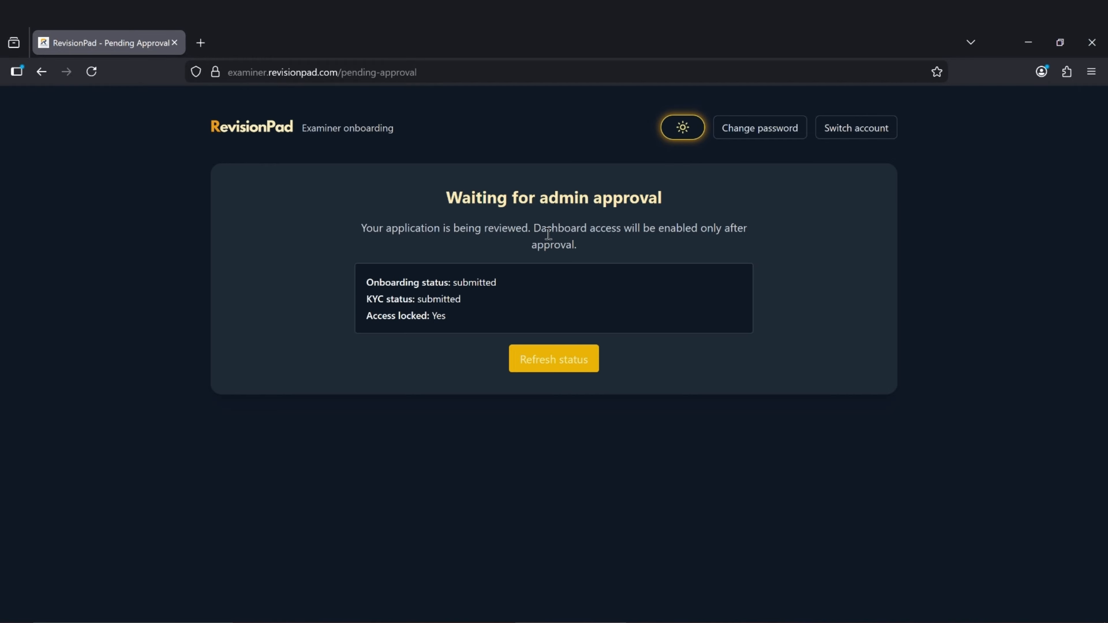
pyautogui.click(539, 360)
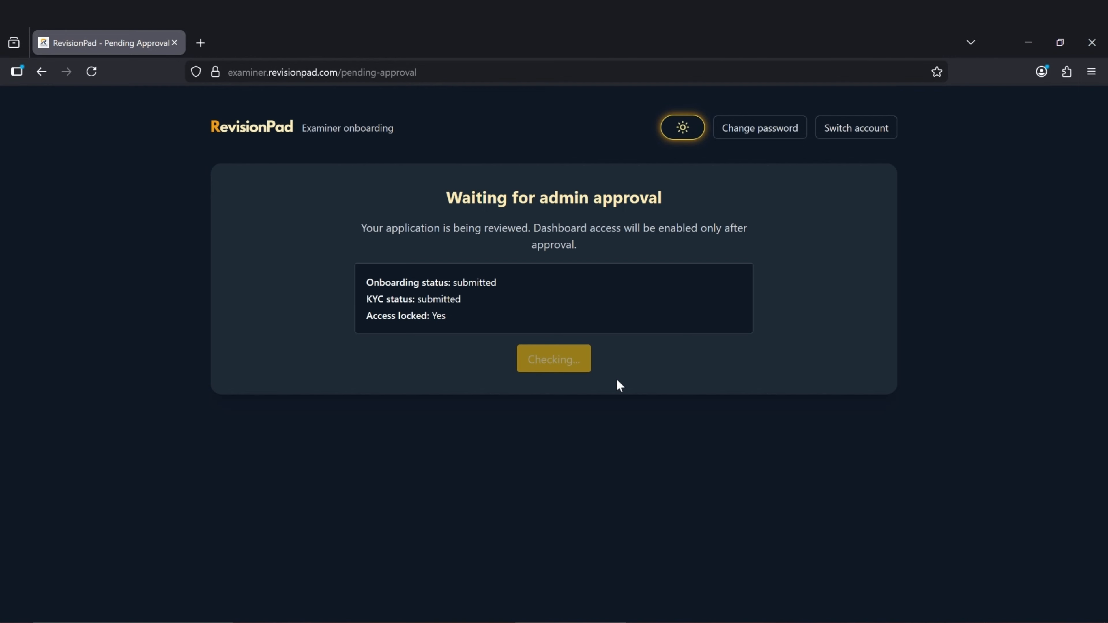